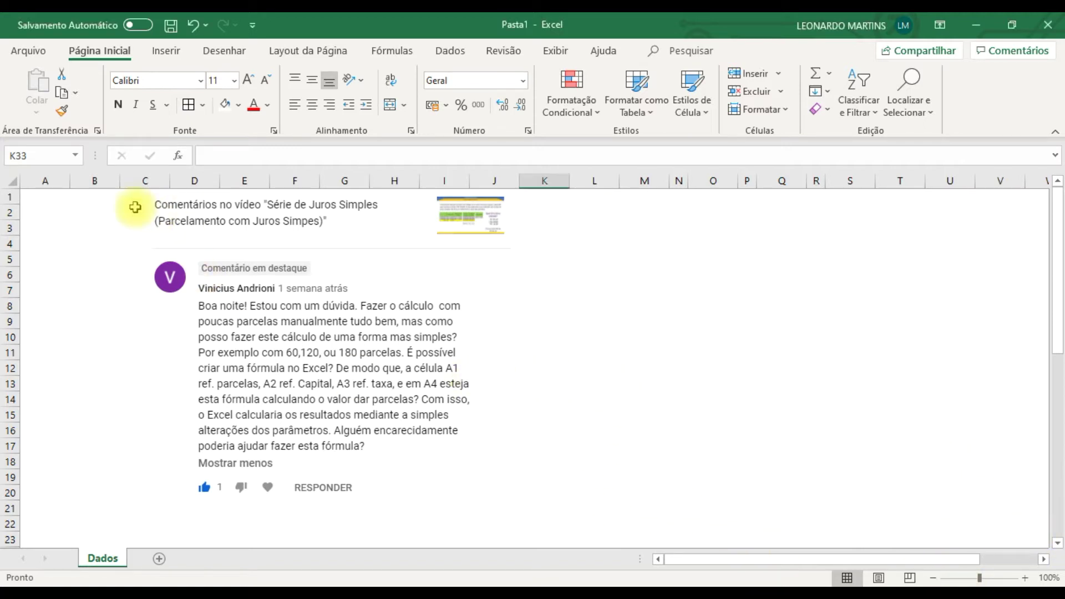
- Add a border to cell A1 and enter the label "Qtd de parcelas" in B1
click(89, 197)
click(33, 195)
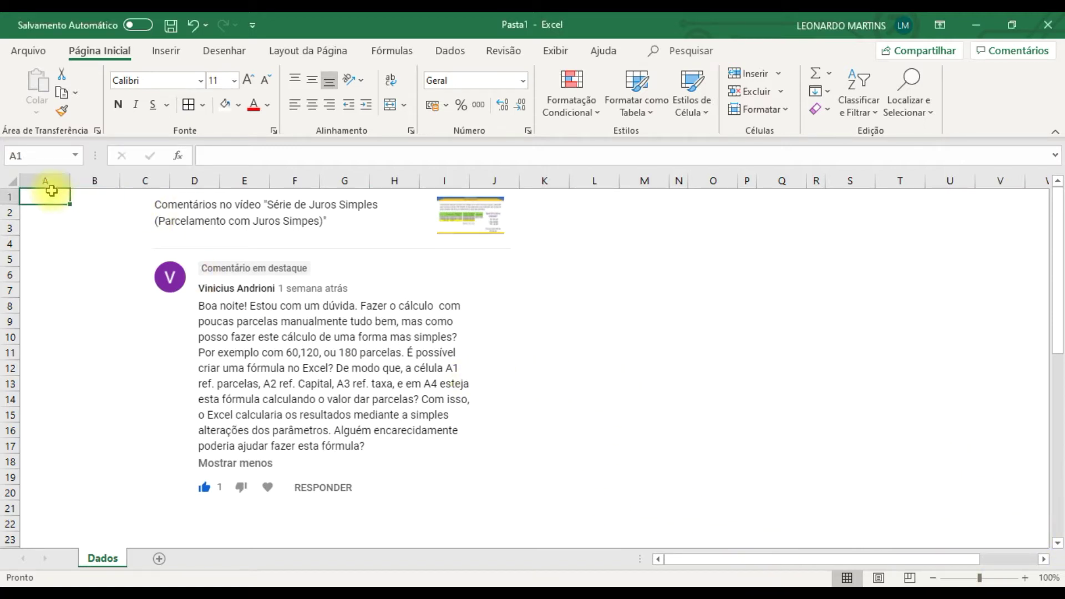
click(187, 104)
click(95, 196)
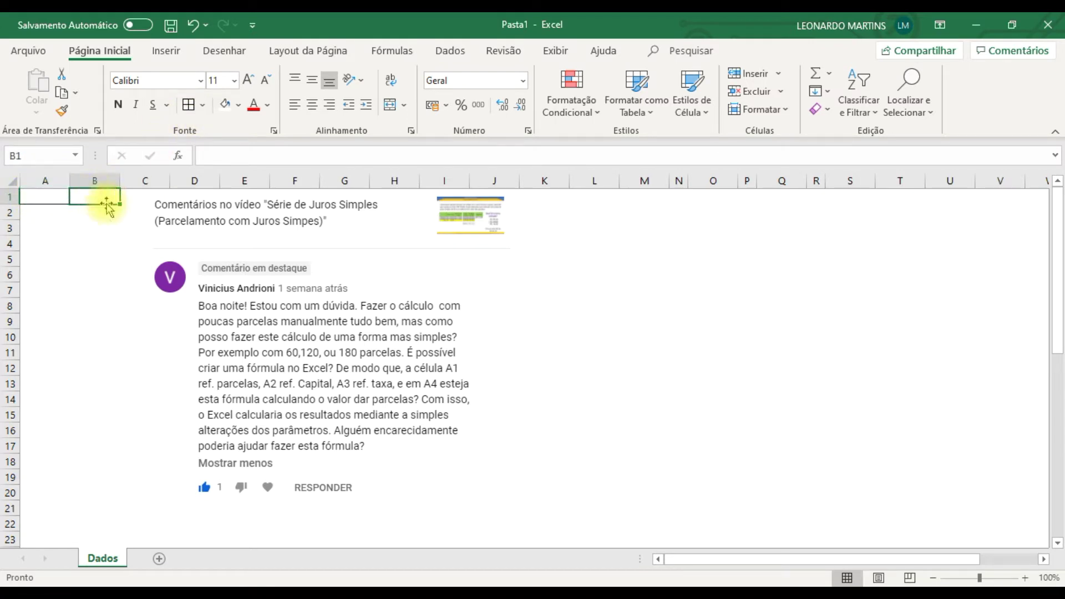
text(Qtd de pa)
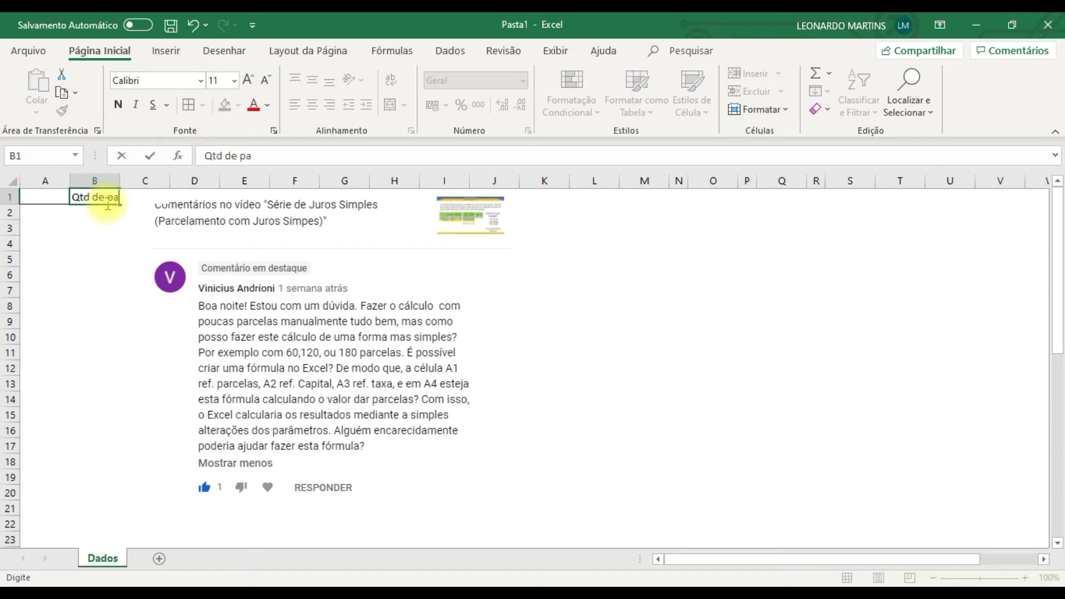
text(rcelas)
key(Return)
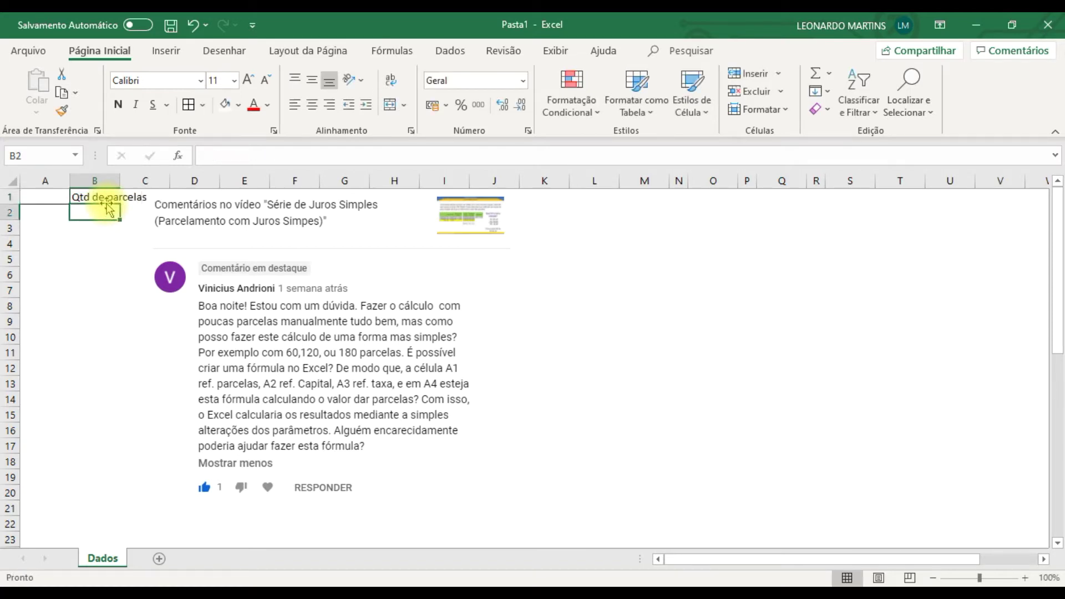
- Add a border to cell A2 and enter the label "Capital" in B2
click(51, 211)
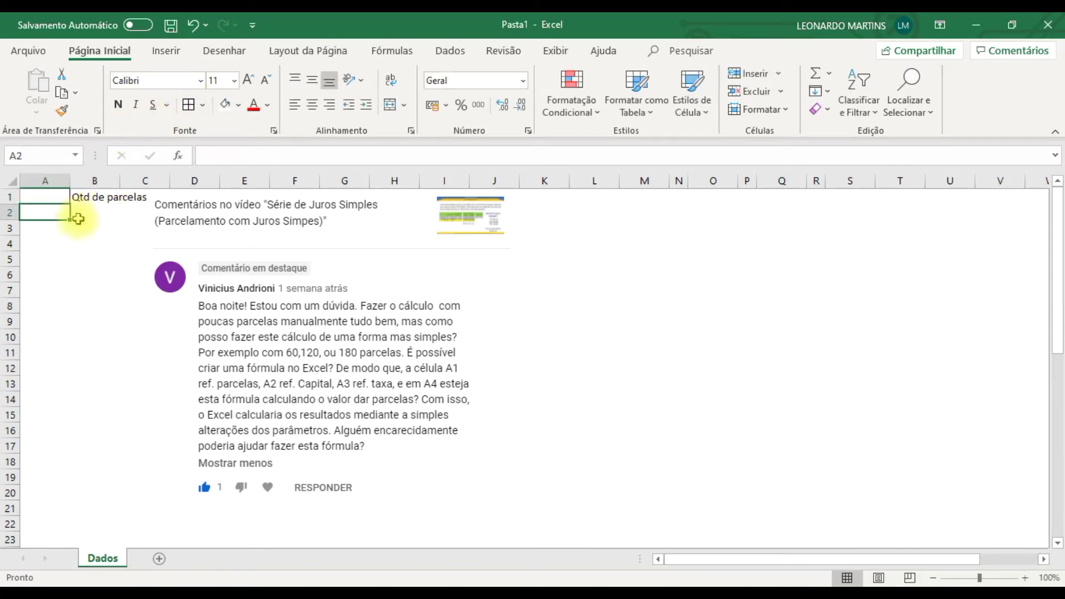
click(95, 212)
text(Capital)
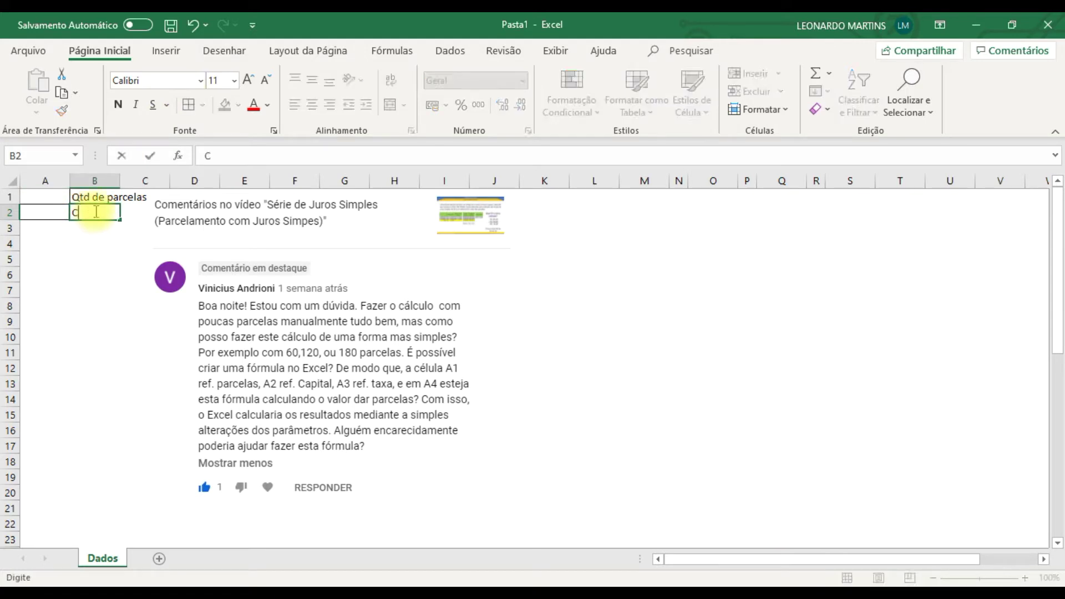
key(Return)
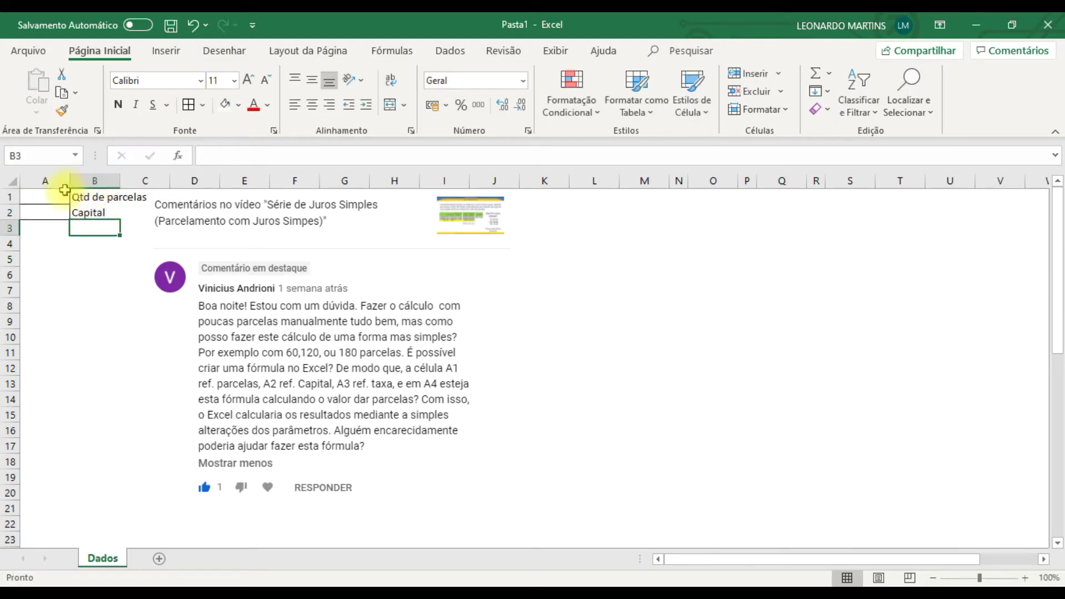
- Add a border to cell A3 and enter the label "taxa" in B3
click(45, 181)
click(43, 227)
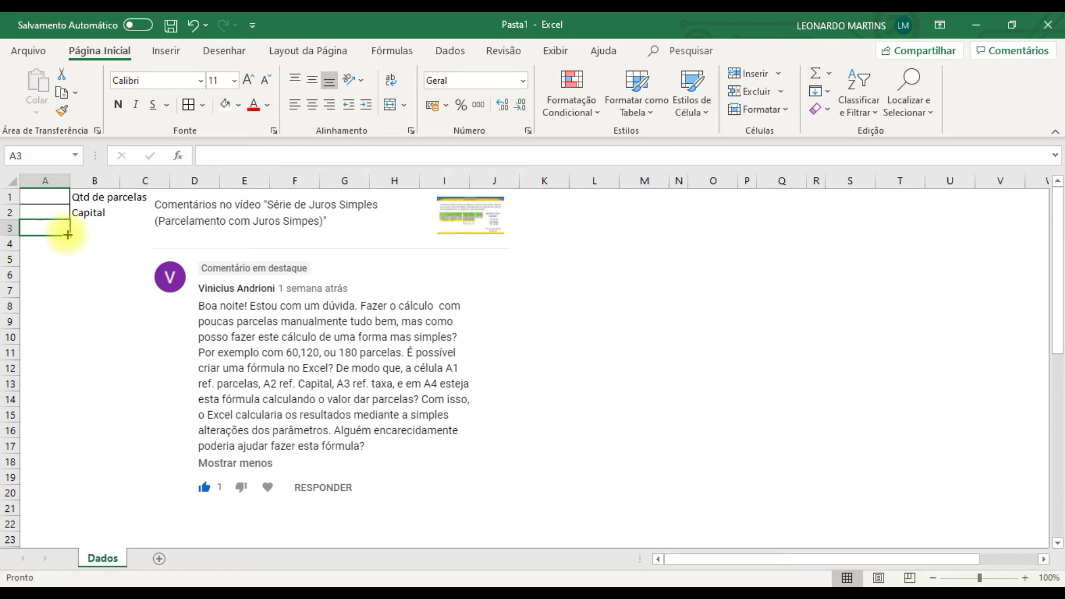
click(189, 104)
click(105, 228)
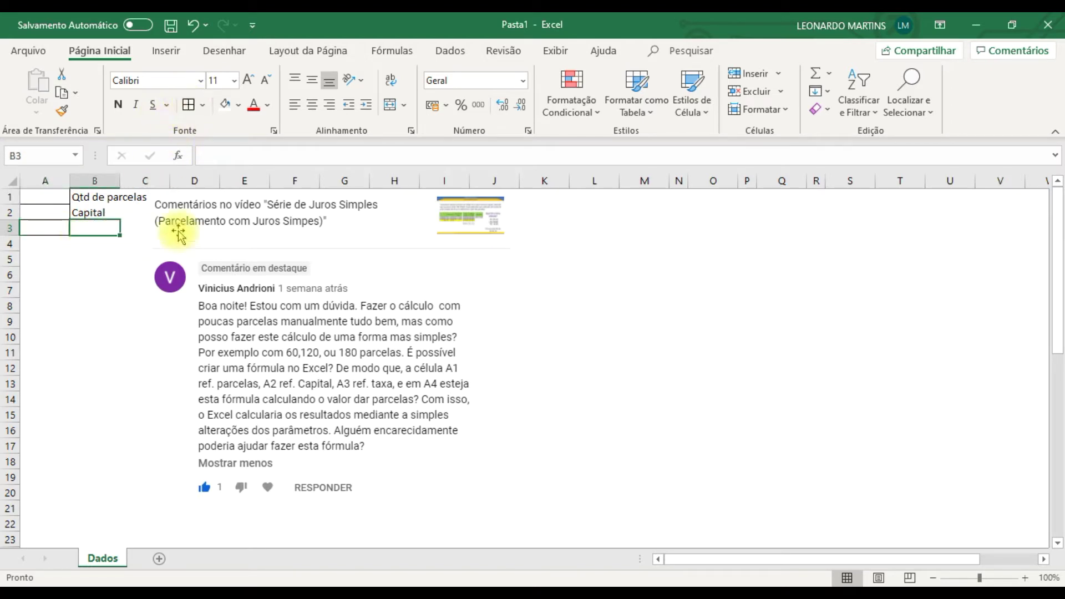
text(taxa)
key(Return)
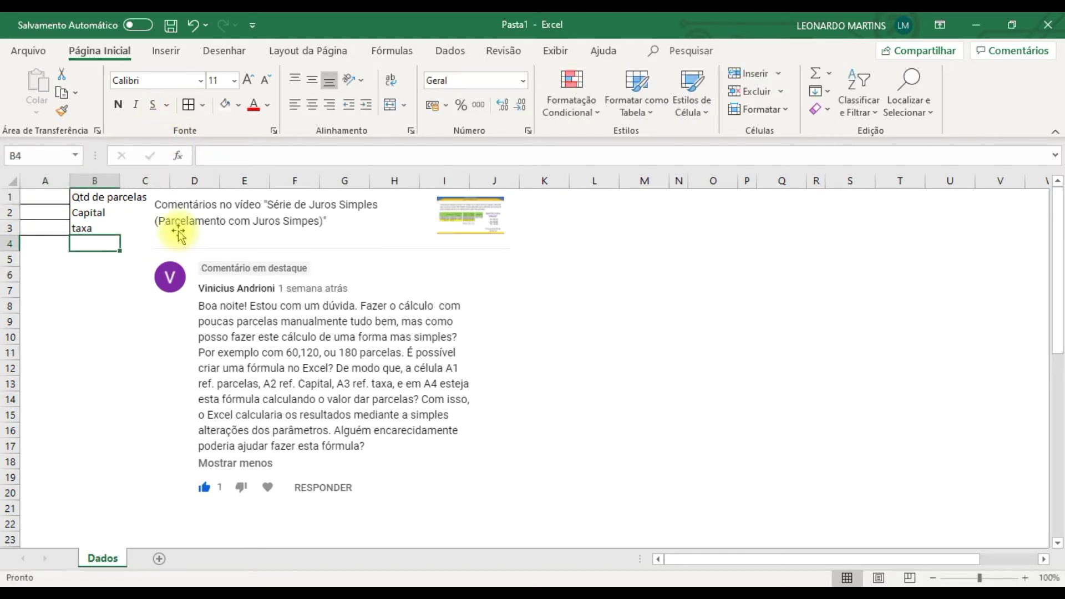
- Fill cell A4 with the standard orange color and enter the label "Fórmula - R$" in B4
key(Left)
click(238, 105)
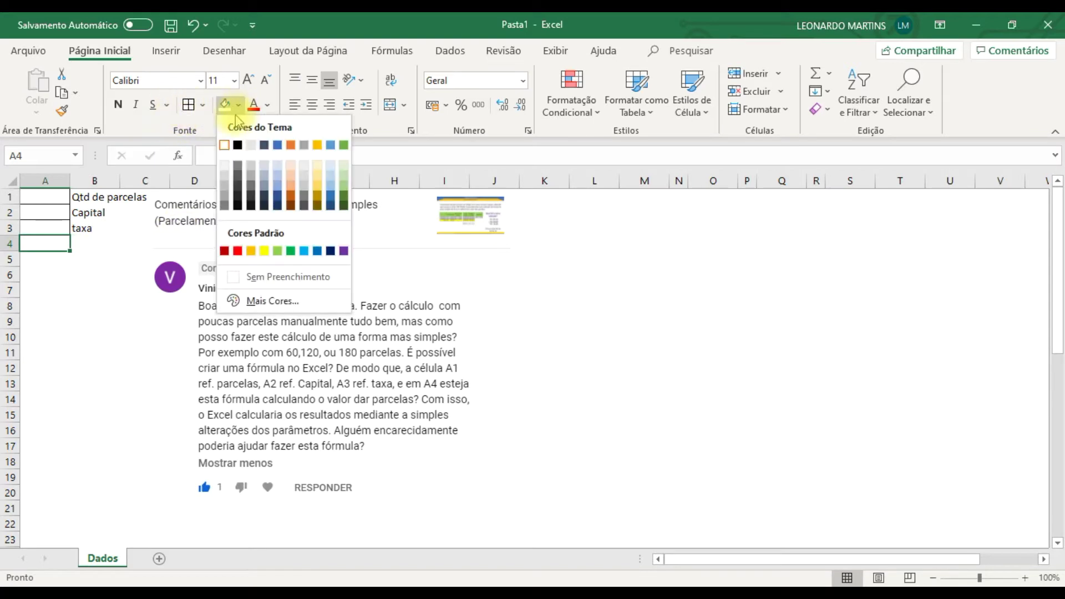
click(253, 251)
click(105, 238)
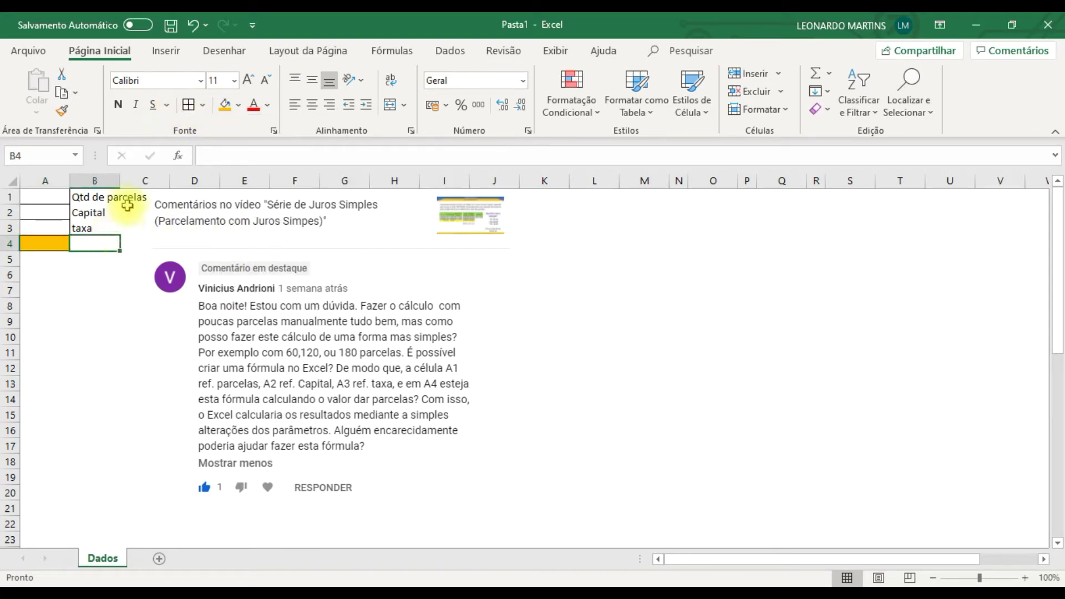
text(F)
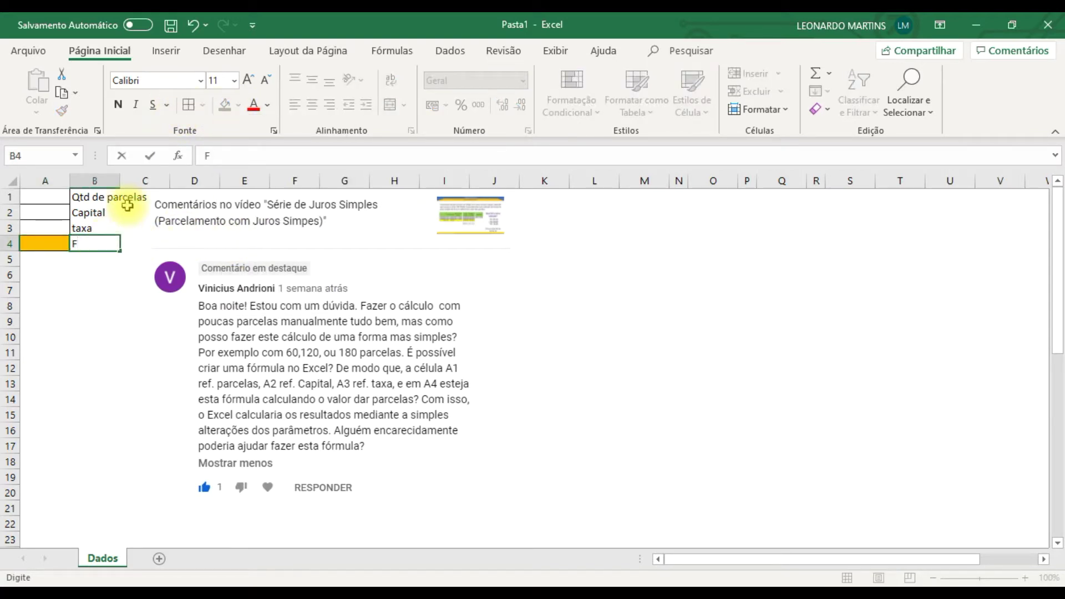
text(órmula - R$)
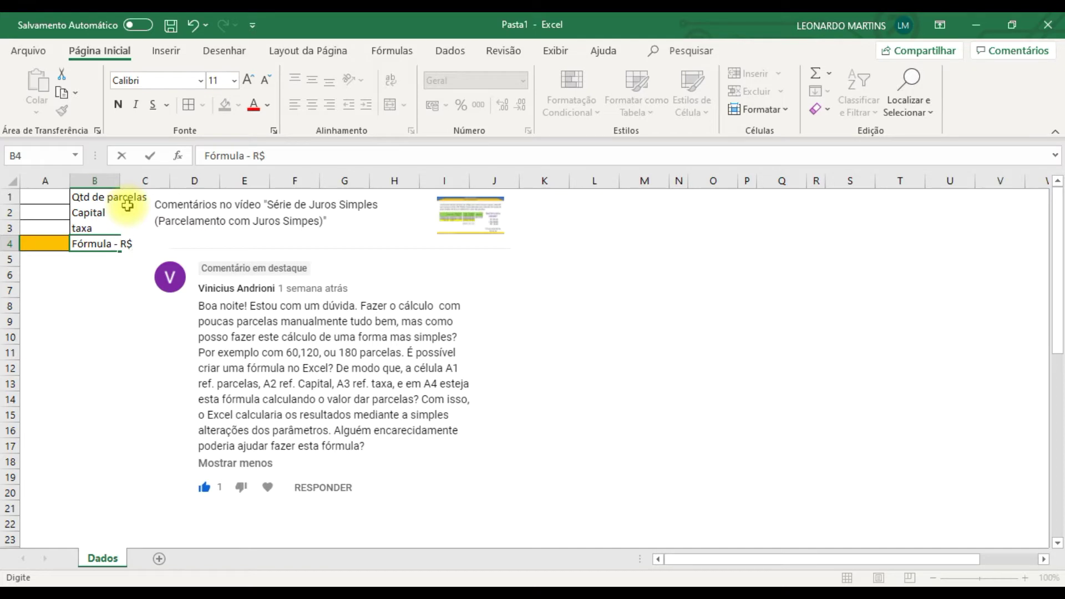
key(Return)
- Enter 60 in A1 for the installments, 30000 in A2 for the capital and 0,79 in A3 for the rate
click(73, 196)
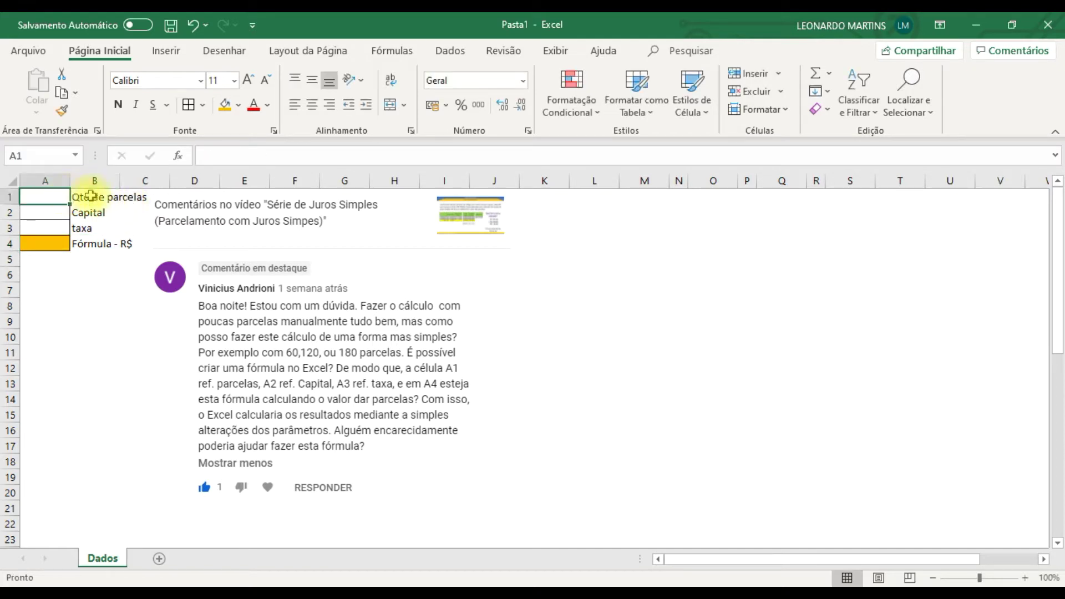
text(60)
key(Return)
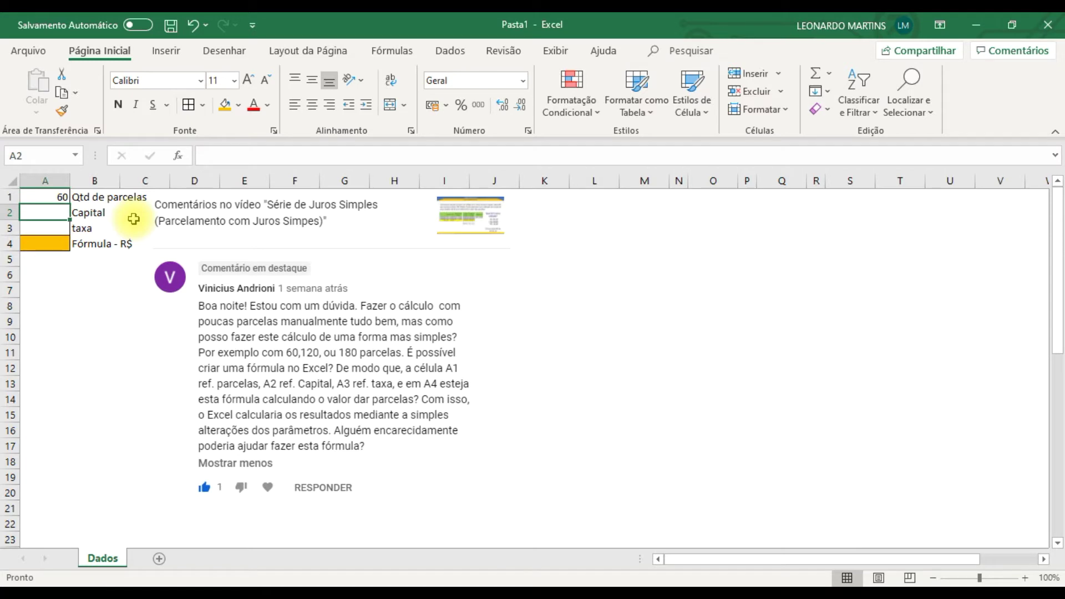
text(3000)
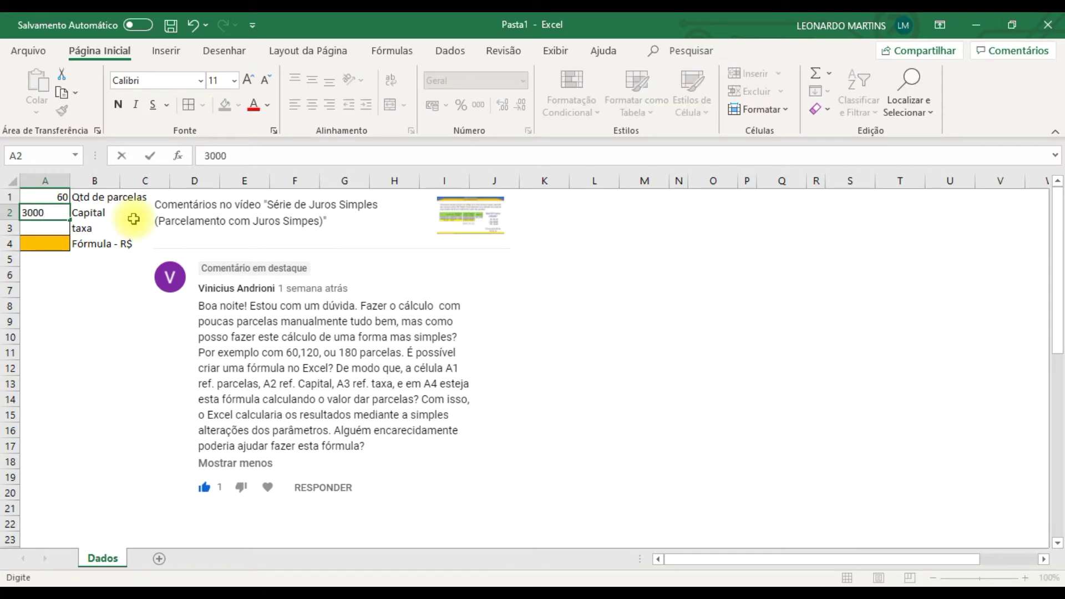
text(0)
key(Return)
text(,79)
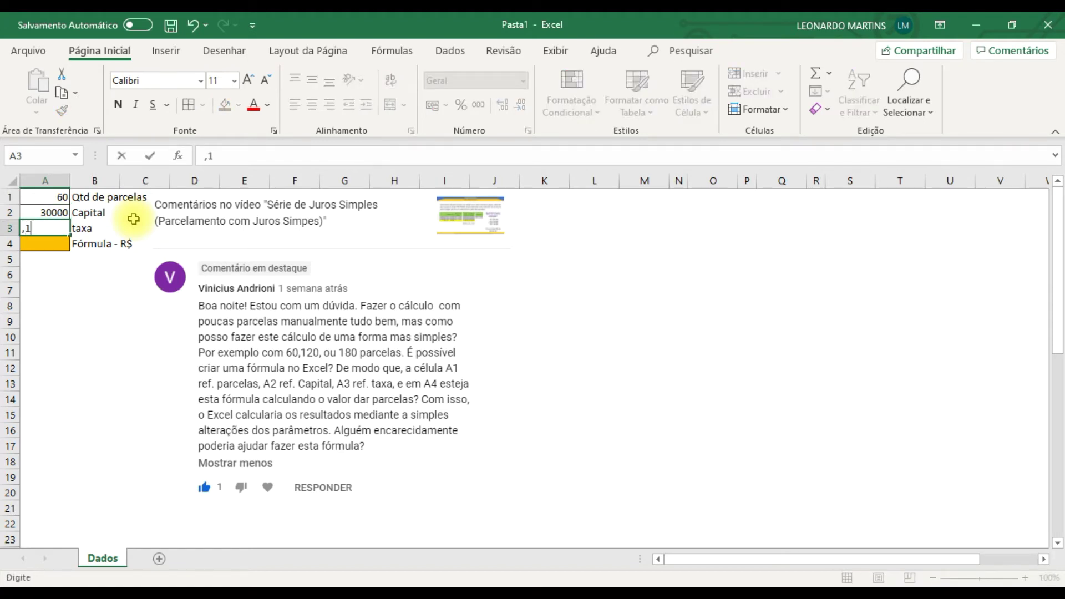
key(Return)
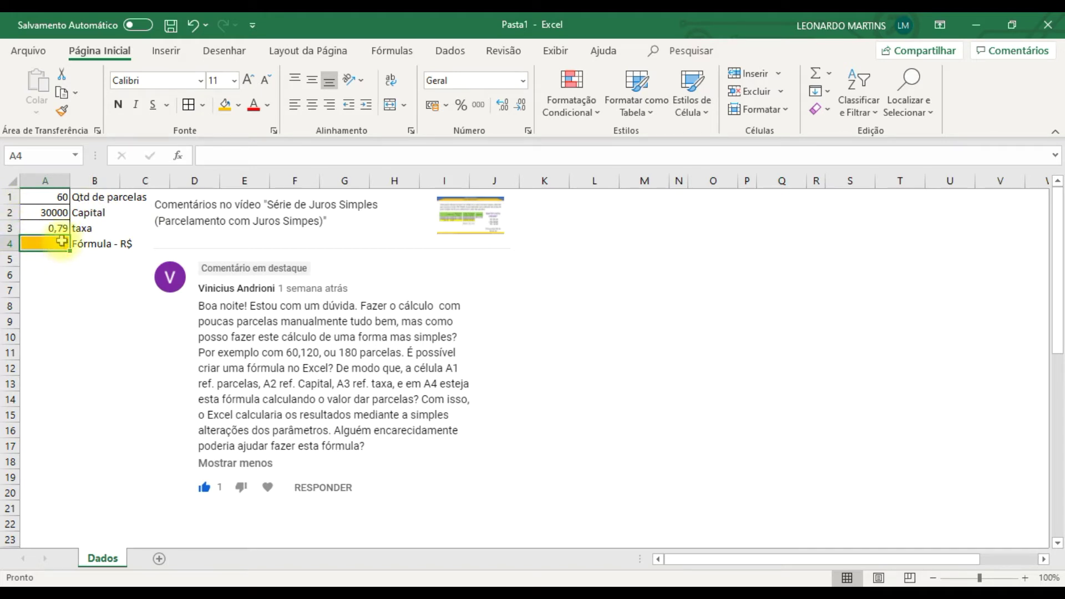
text(=parcel)
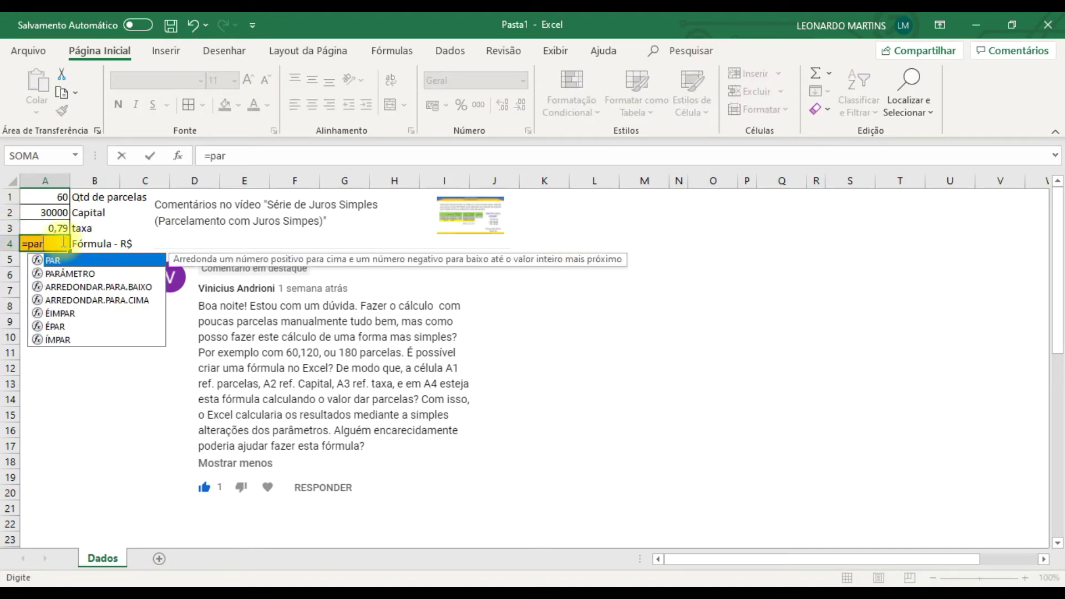
key(BackSpace)
key(BackSpace)
key(BackSpace)
key(BackSpace)
key(BackSpace)
key(BackSpace)
text(pmt)
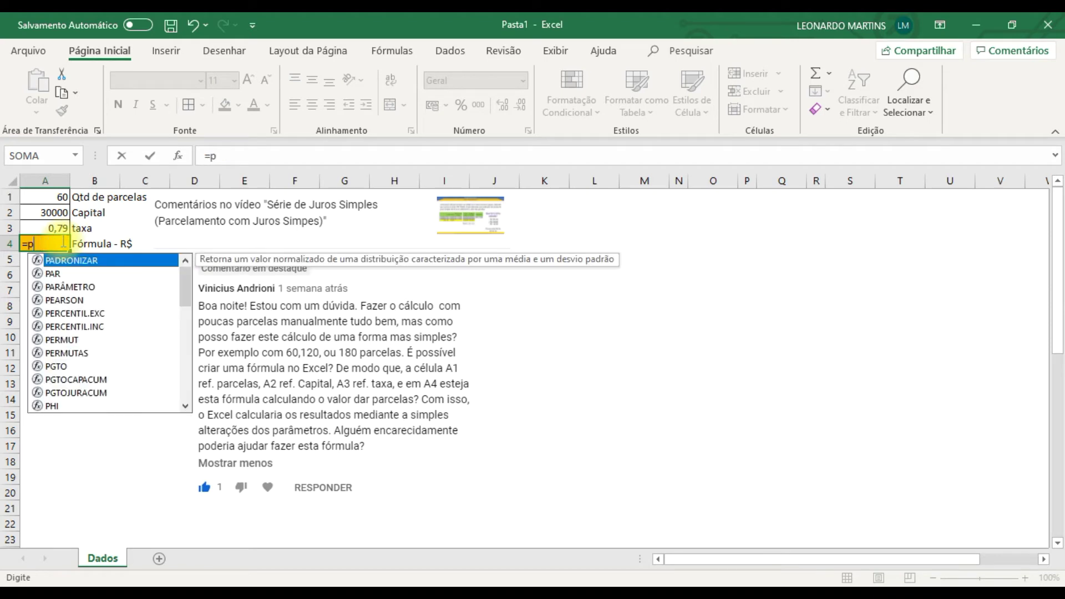
key(BackSpace)
key(BackSpace)
key(BackSpace)
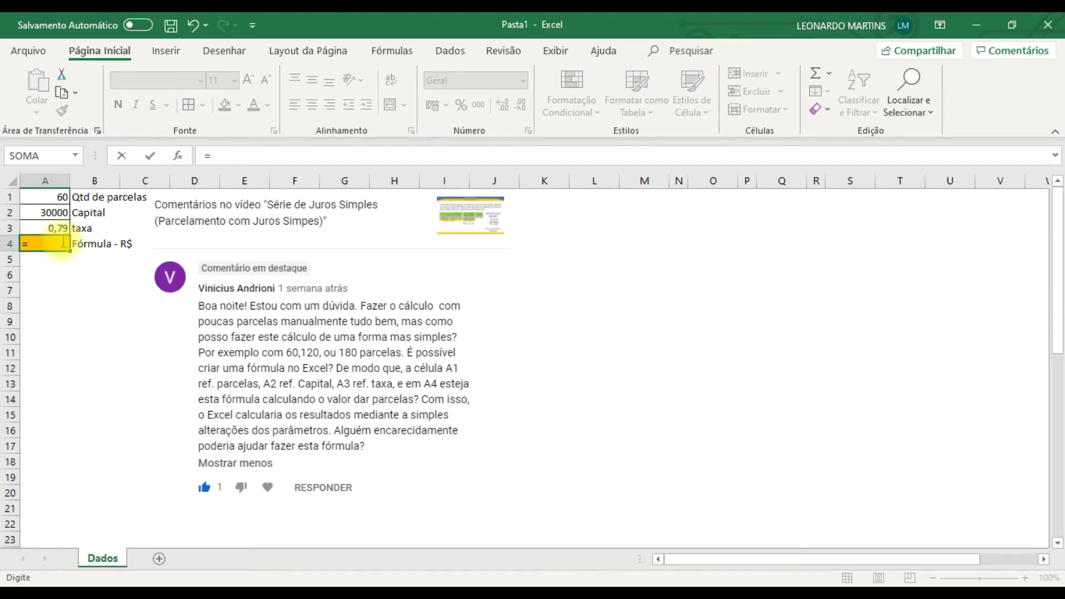
- Start a PGTO formula in cell A4 and open its function arguments
text(pgt)
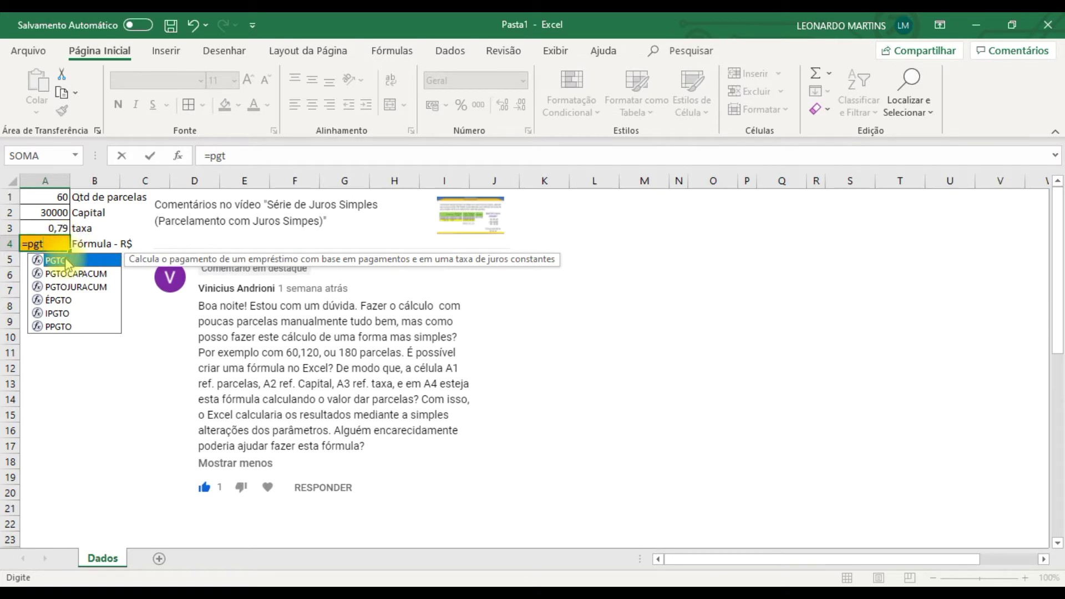
double_click(65, 263)
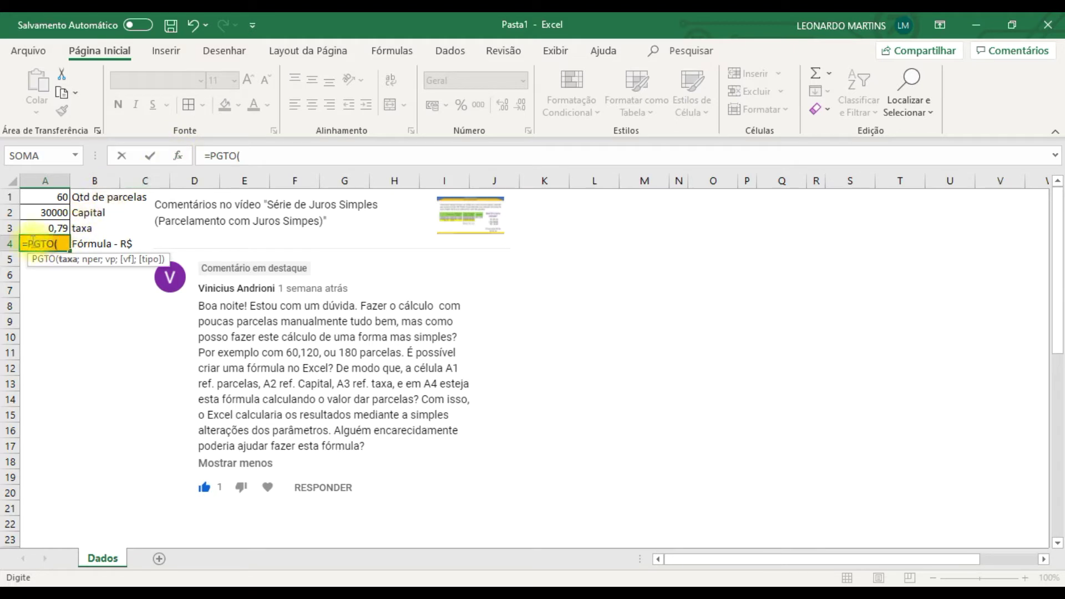
click(178, 157)
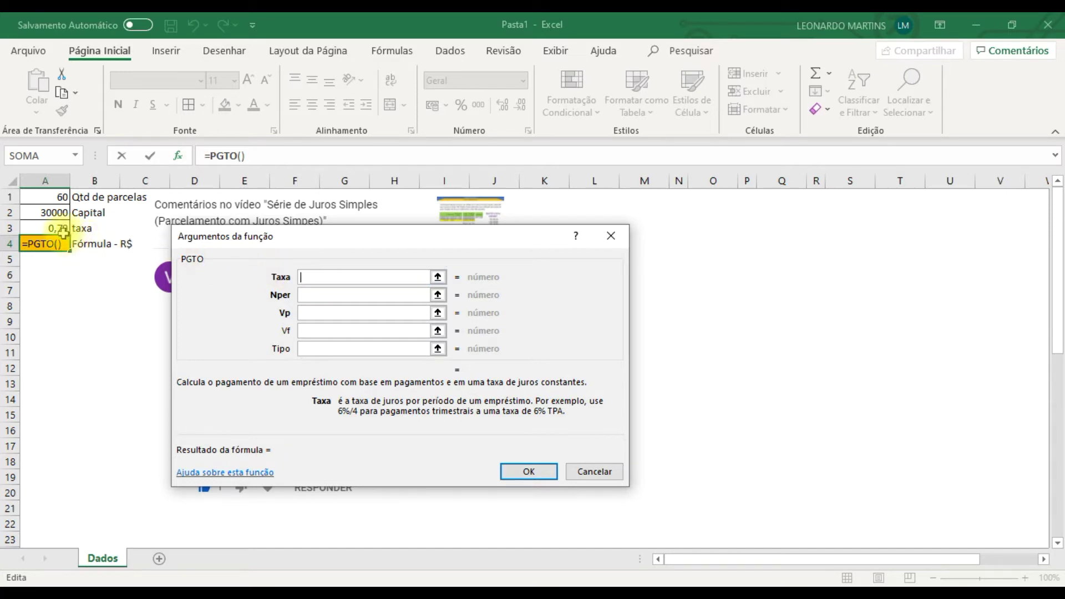
- Set the PGTO arguments Taxa to A3, Nper to A1 and Vp to A2
click(52, 228)
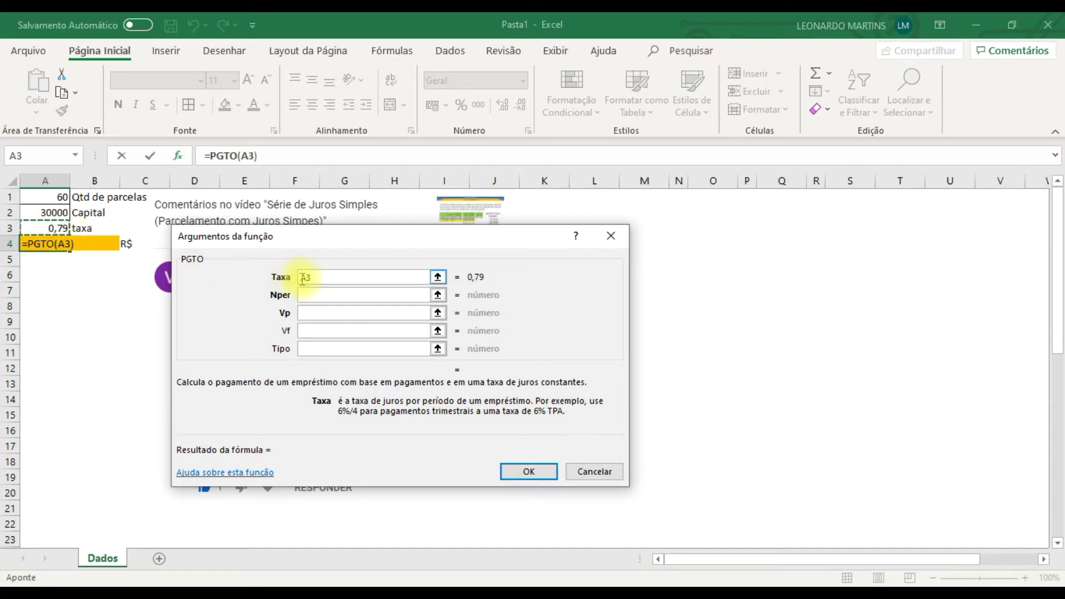
click(314, 296)
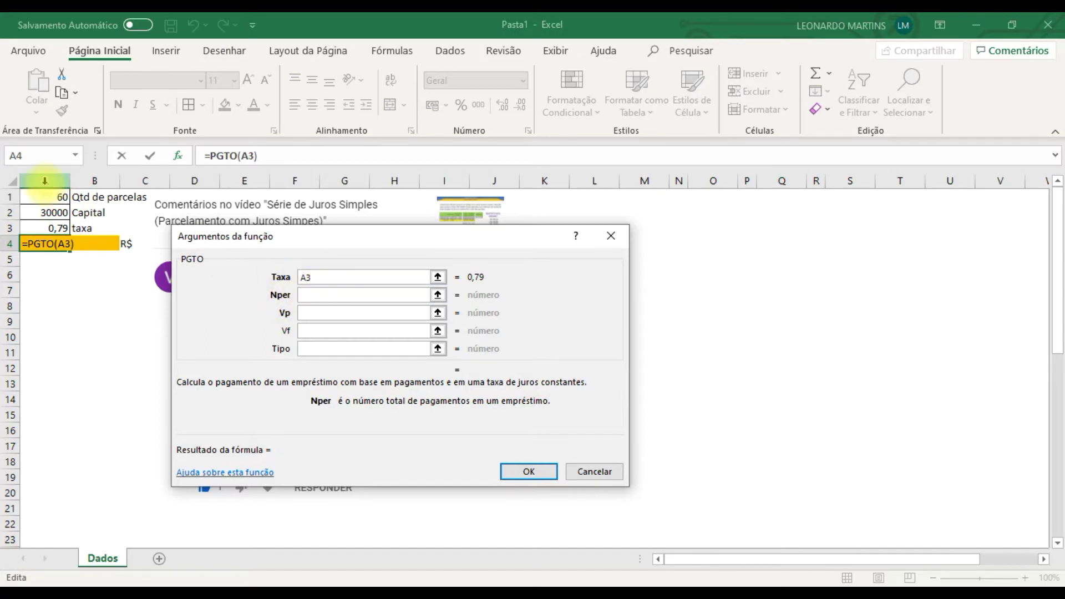
click(54, 199)
click(308, 316)
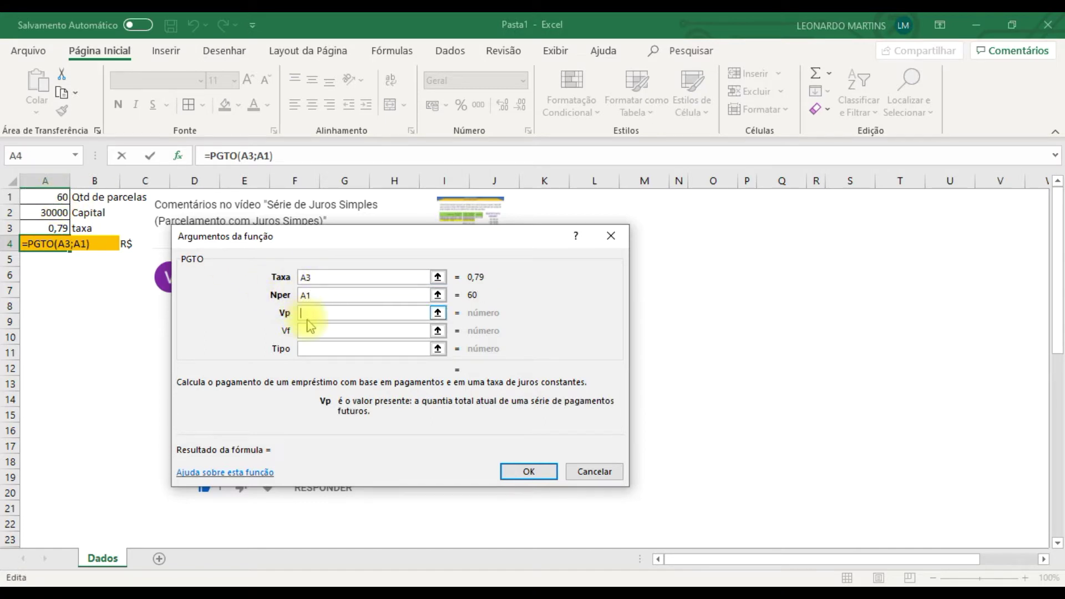
click(51, 212)
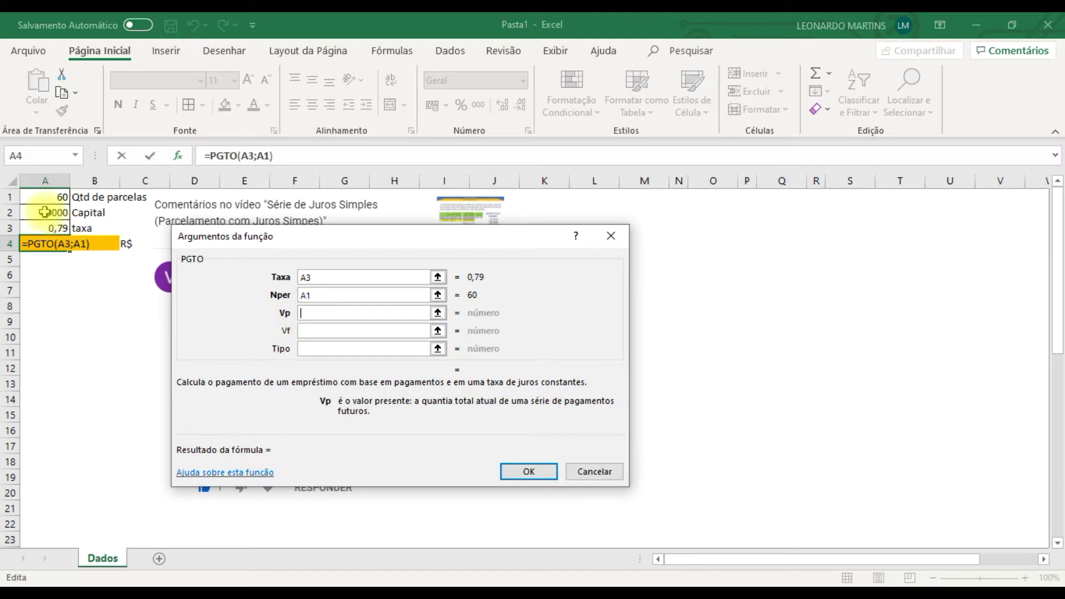
- Set the PGTO arguments Vf to 0 and Tipo to 0, and insert the formula in A4
click(309, 331)
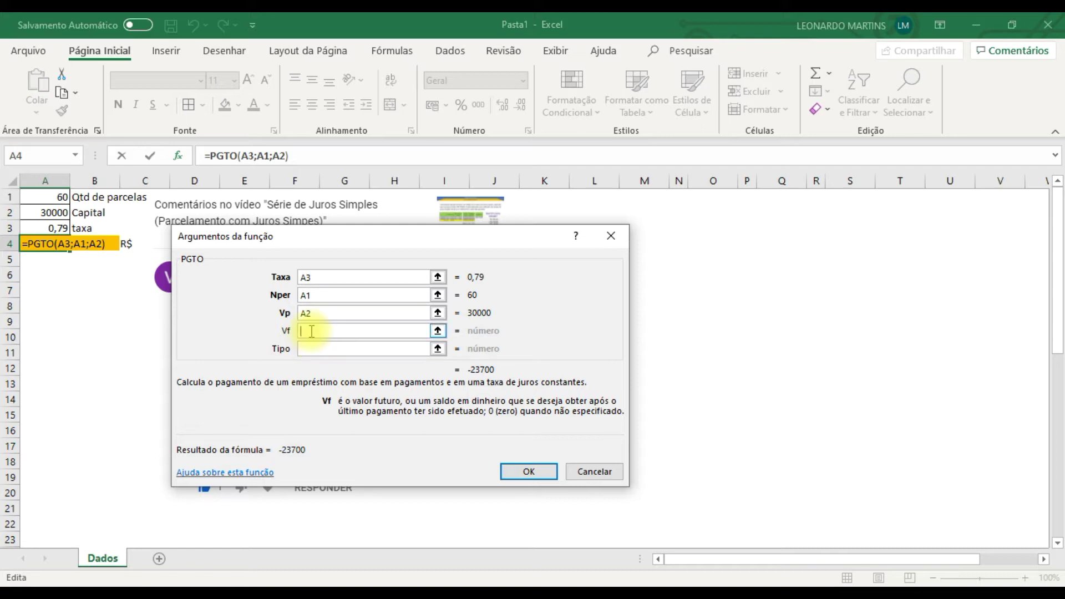
text(0)
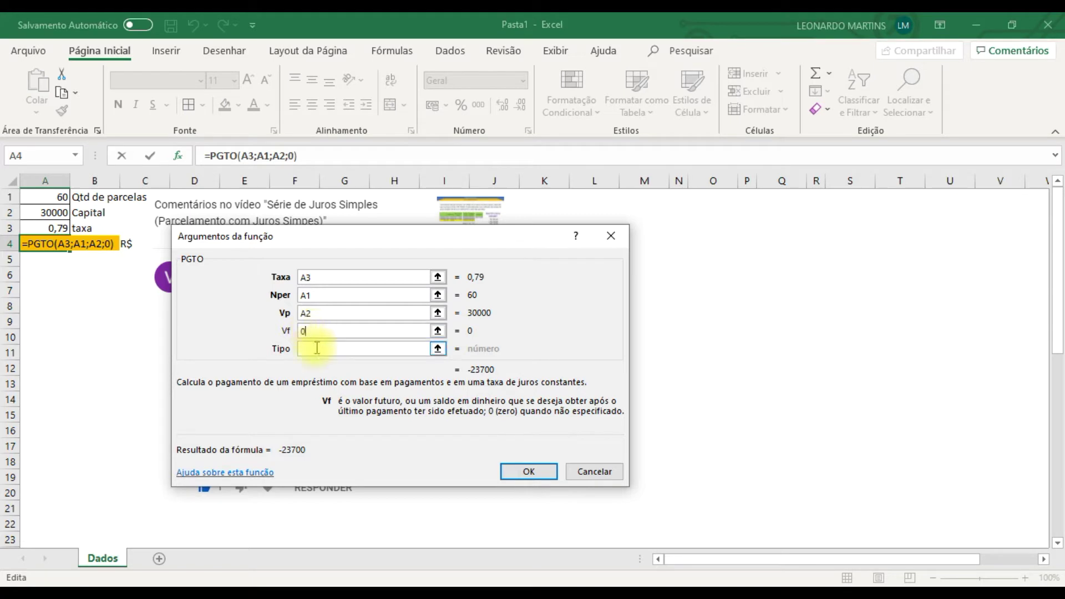
click(316, 348)
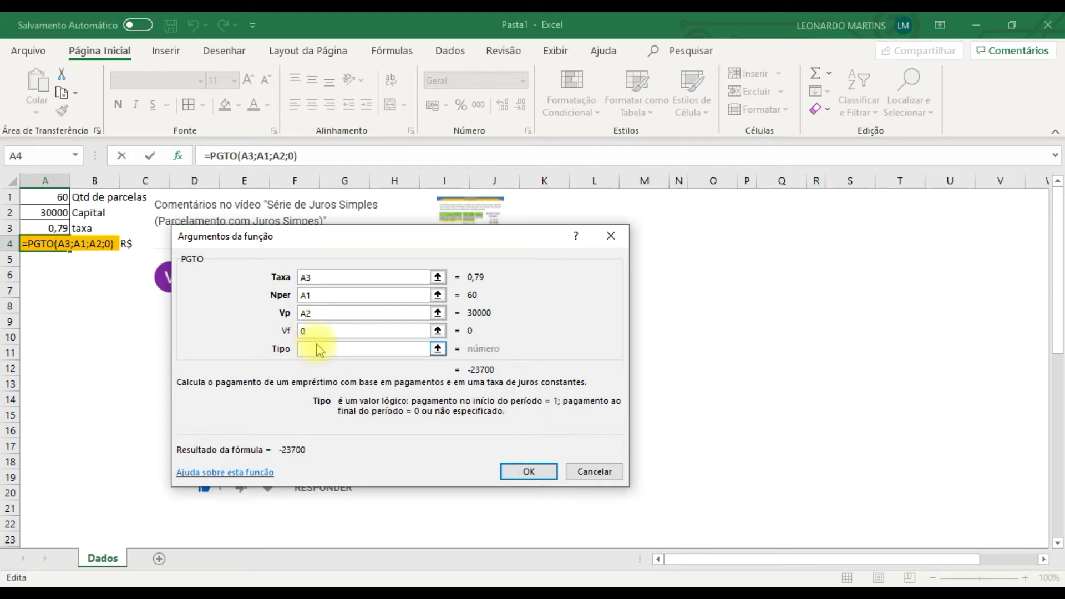
text(1)
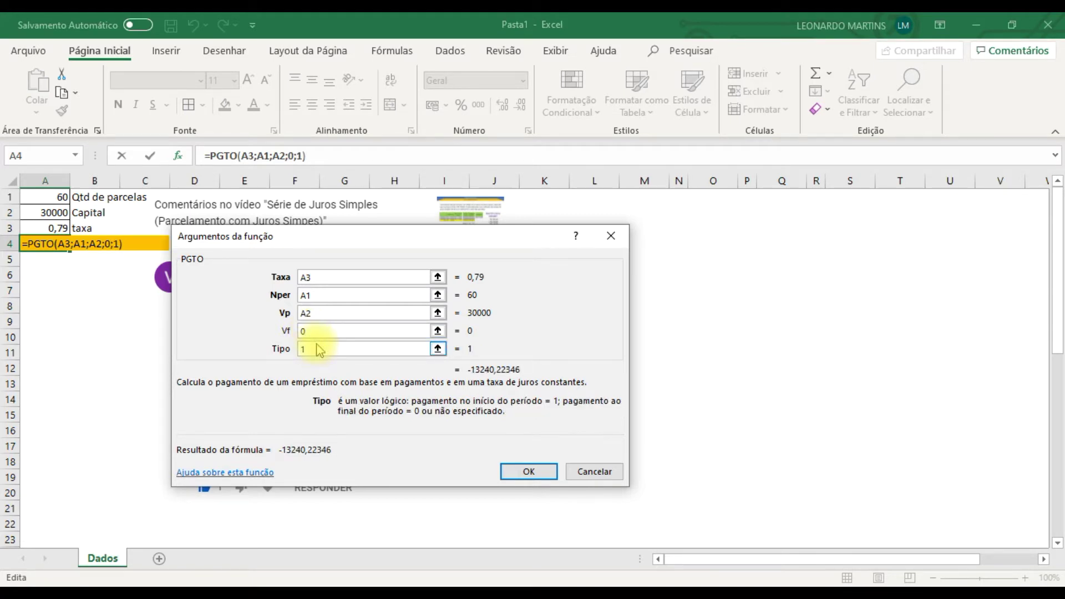
key(BackSpace)
text(0)
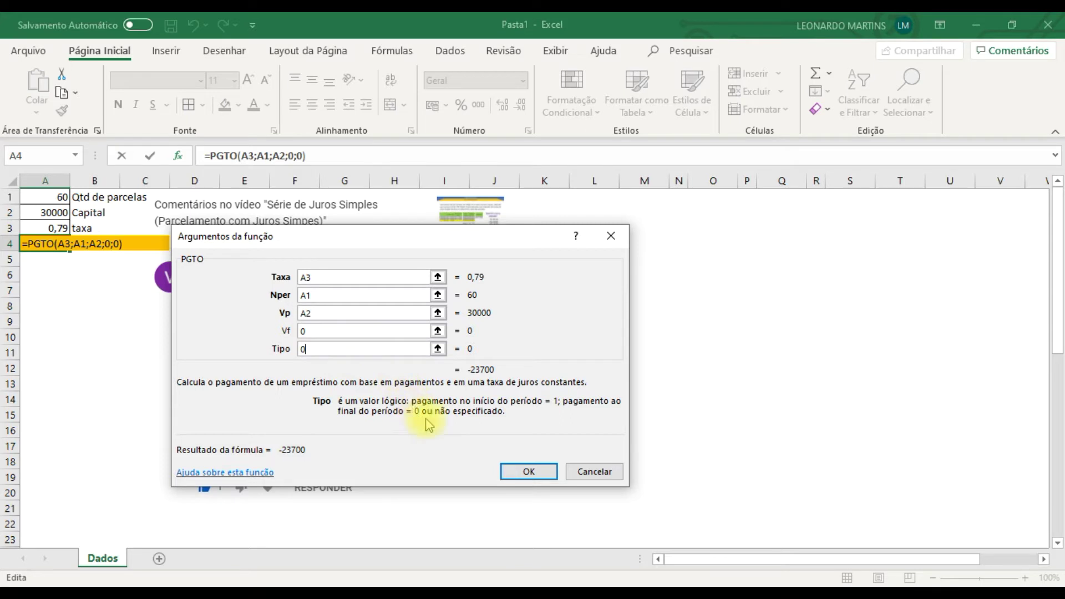
click(541, 476)
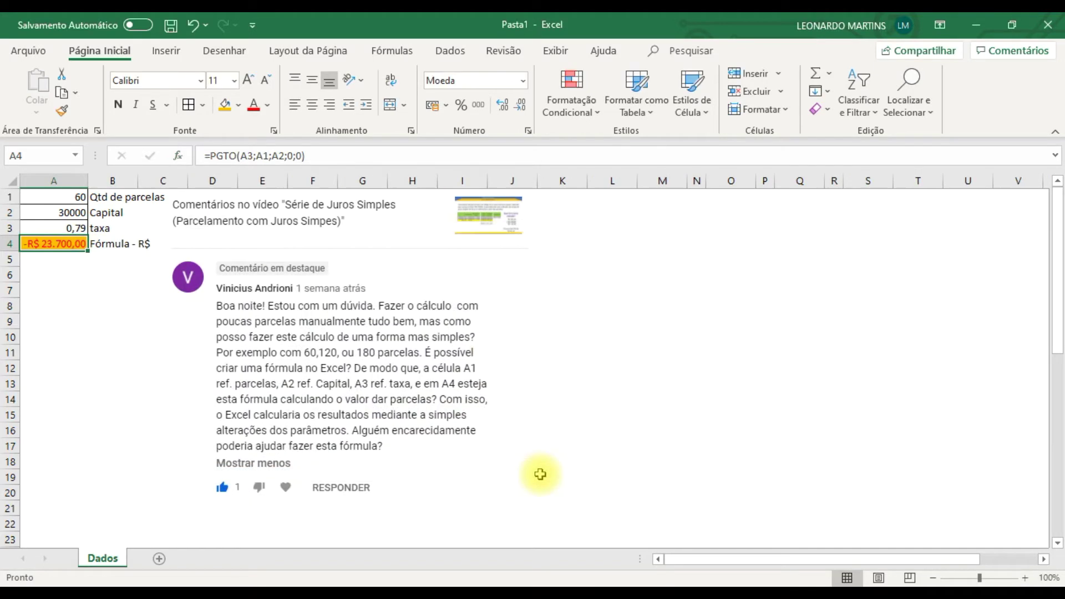
- Format the rate cell A3 as a percentage and enter 0,79% in it
click(64, 229)
click(66, 243)
click(77, 230)
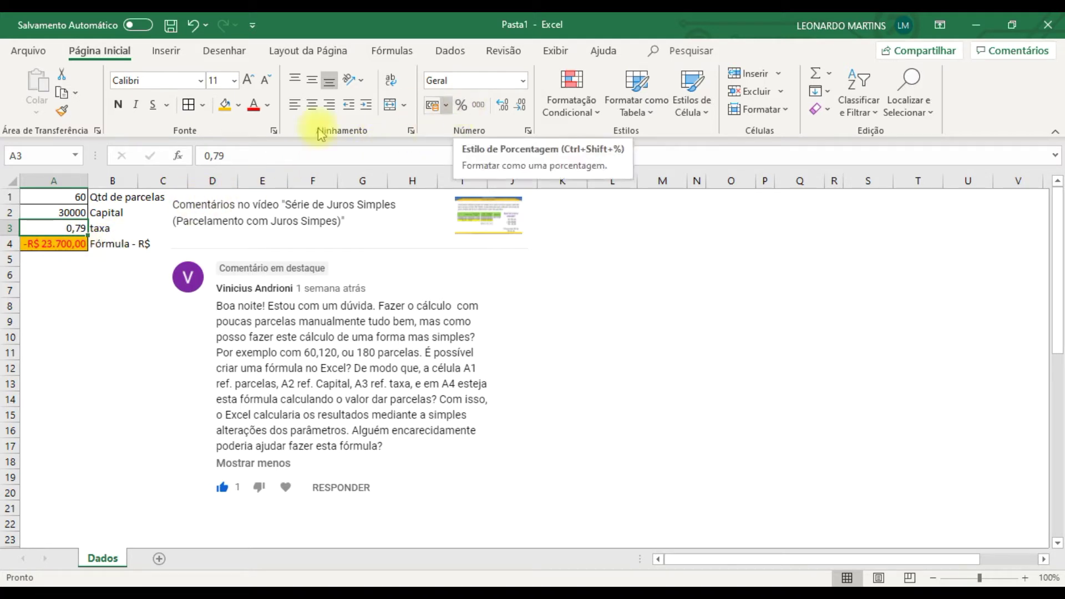
click(460, 106)
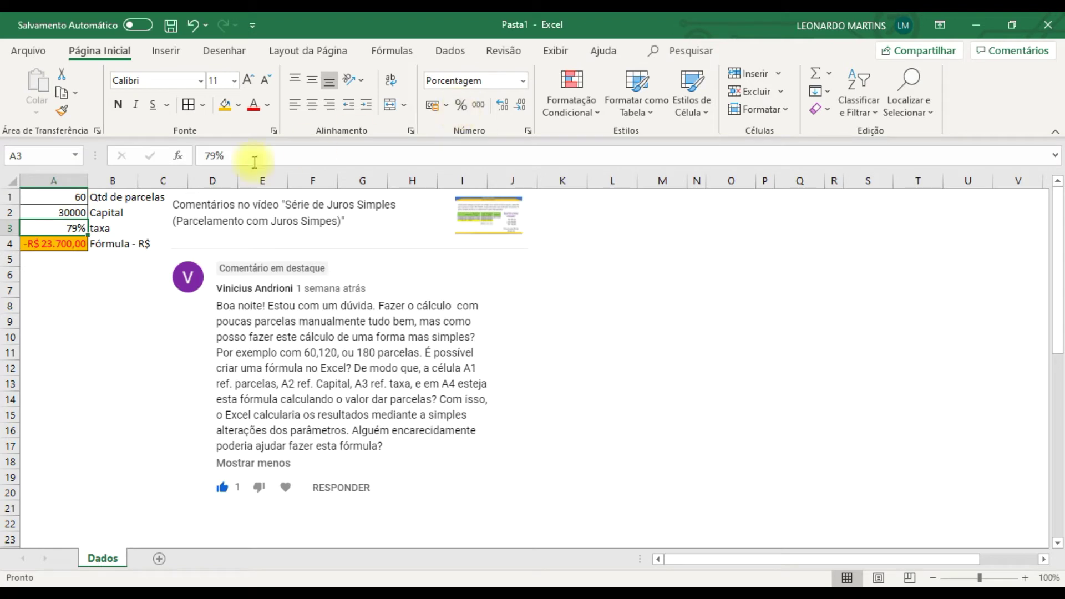
double_click(70, 226)
key(BackSpace)
key(Delete)
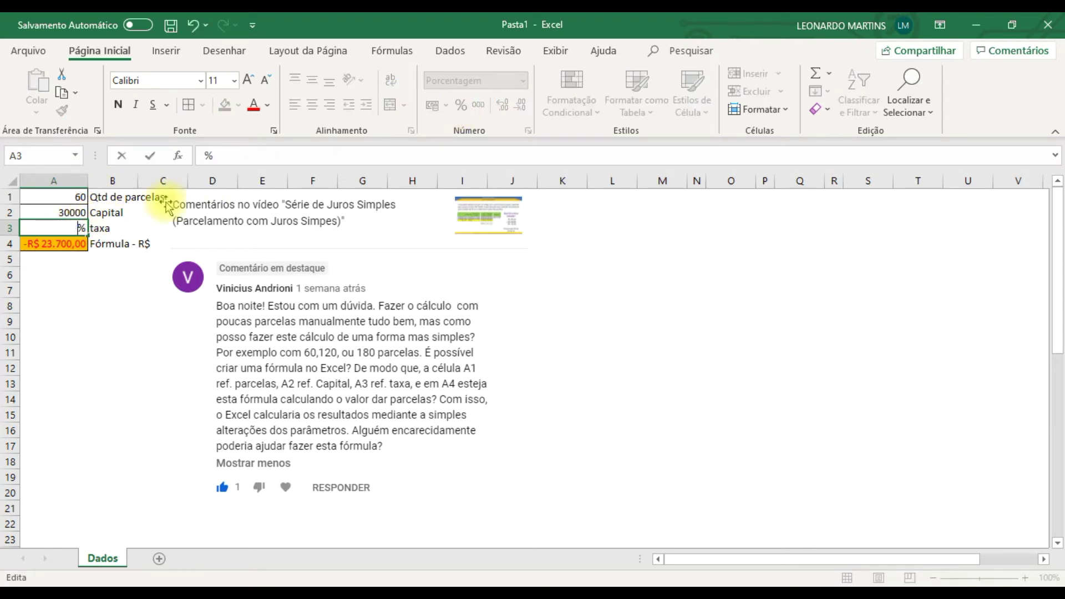
text(0,79)
key(Return)
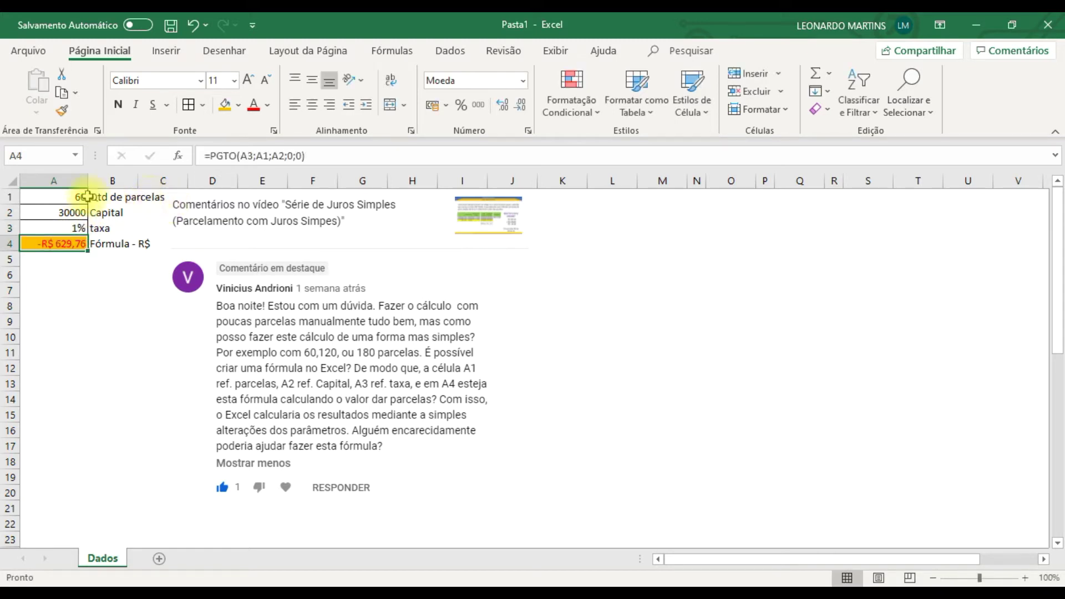
- Display the rate in A3 with two decimal places
click(69, 228)
click(501, 106)
click(501, 106)
key(Down)
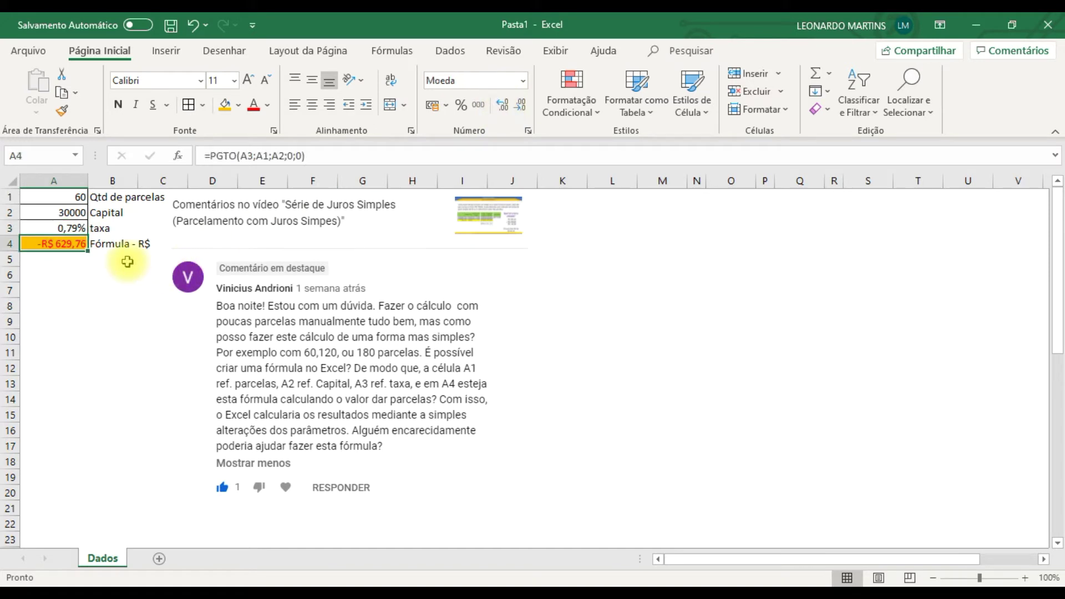
click(77, 227)
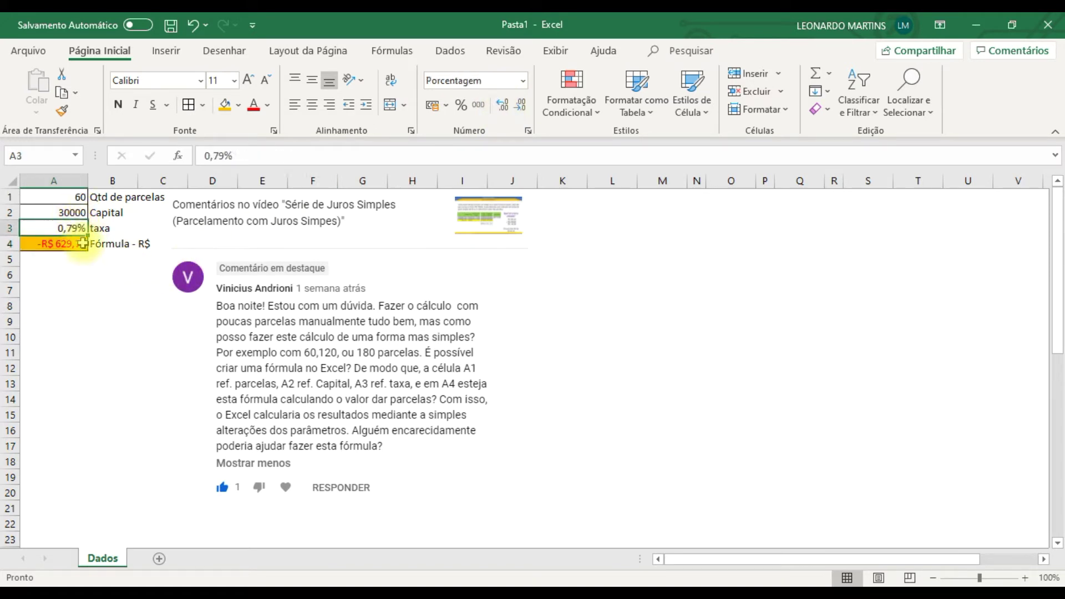
click(86, 245)
click(71, 228)
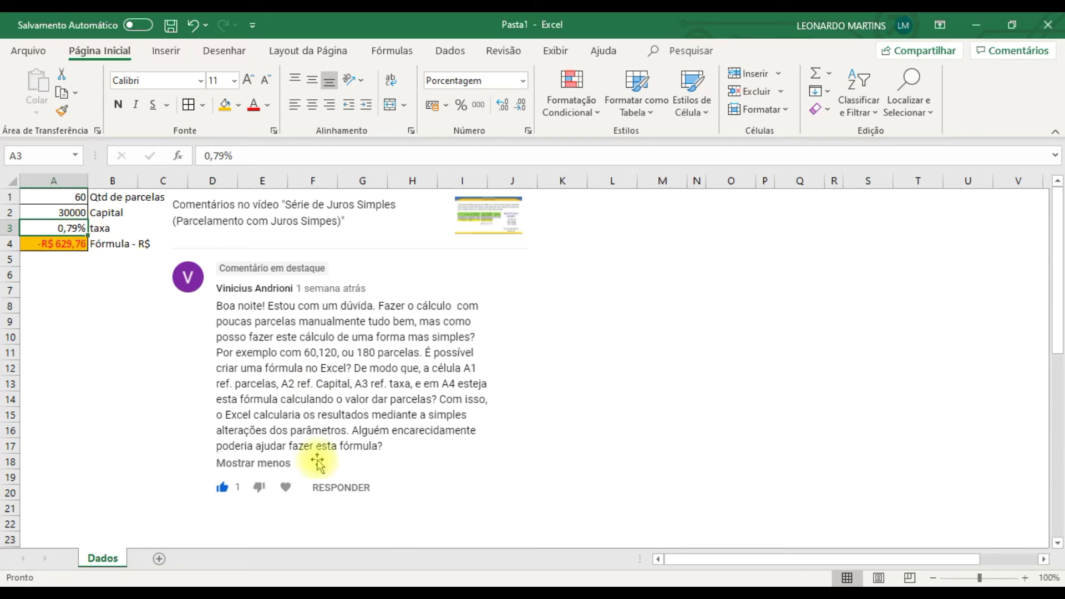
- Set the number of installments in A1 to 30
click(77, 210)
click(71, 195)
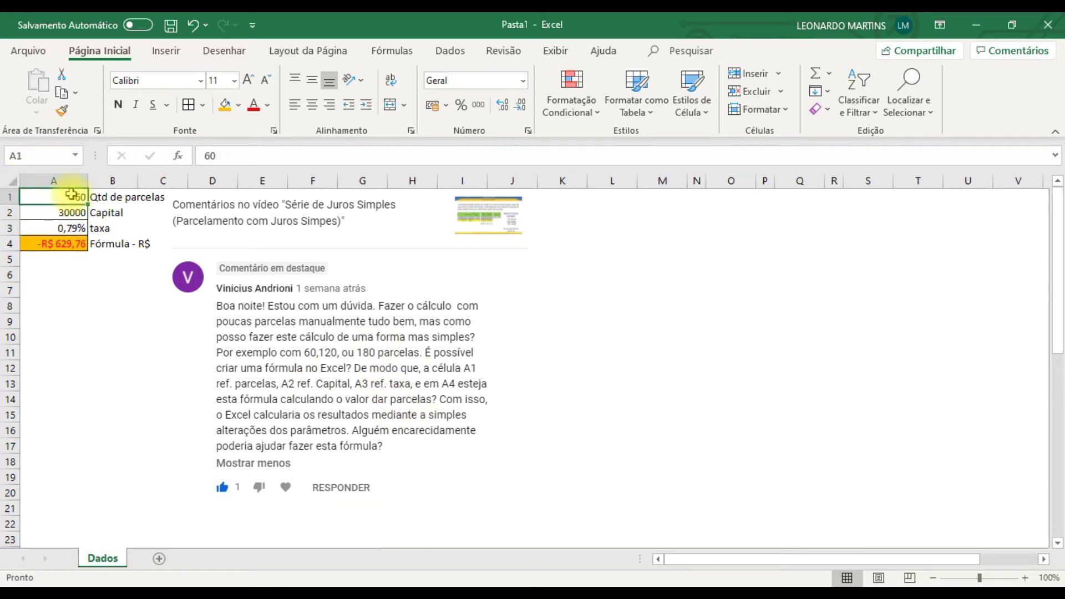
text(30)
key(Return)
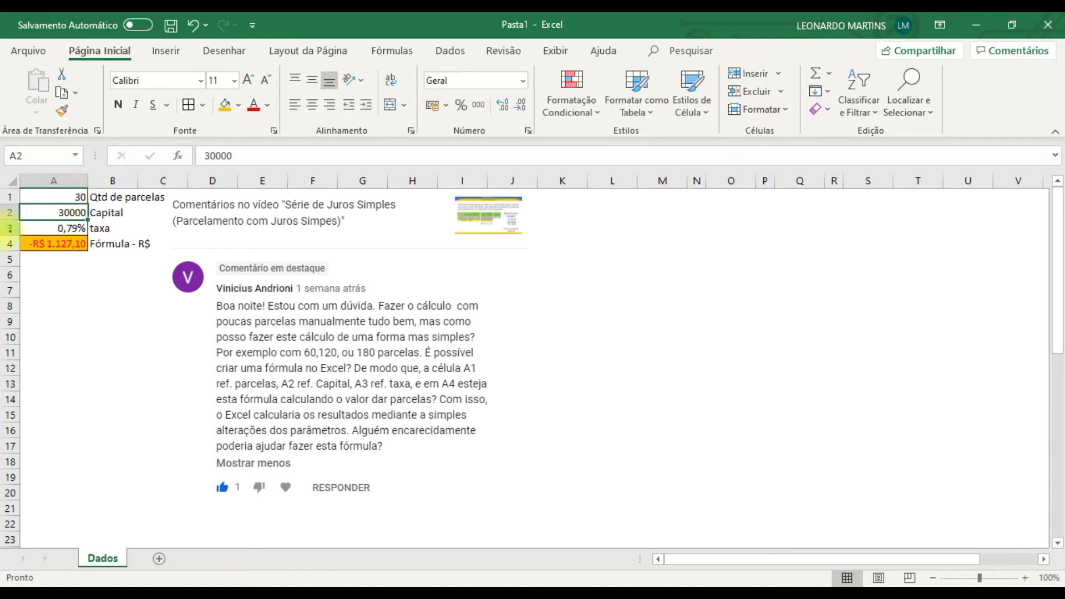
click(52, 230)
text(,8)
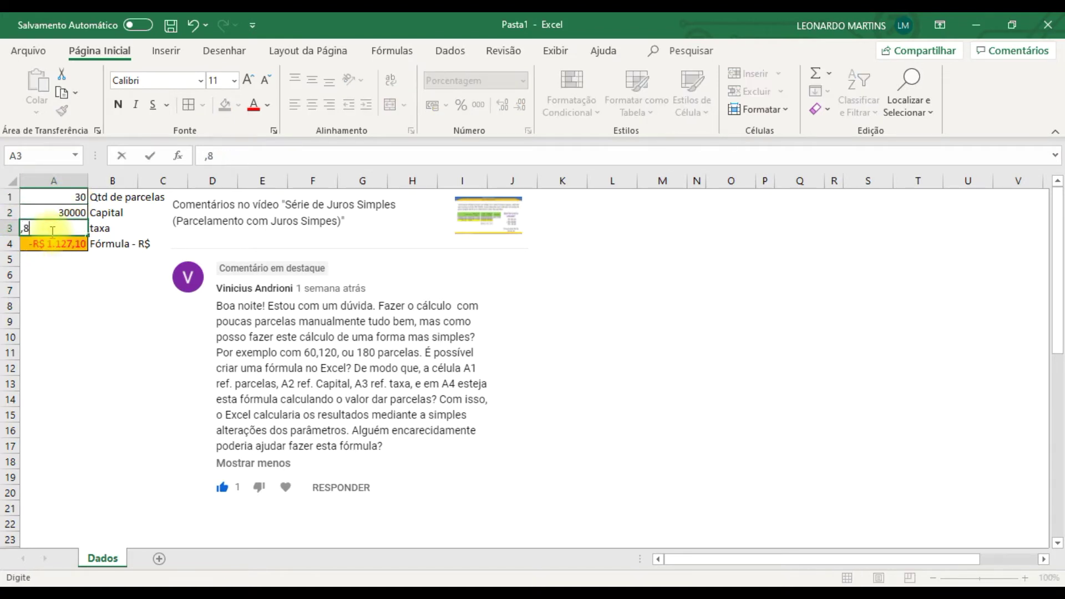
key(Return)
- Set the rate in A3 to 0,80%
click(51, 232)
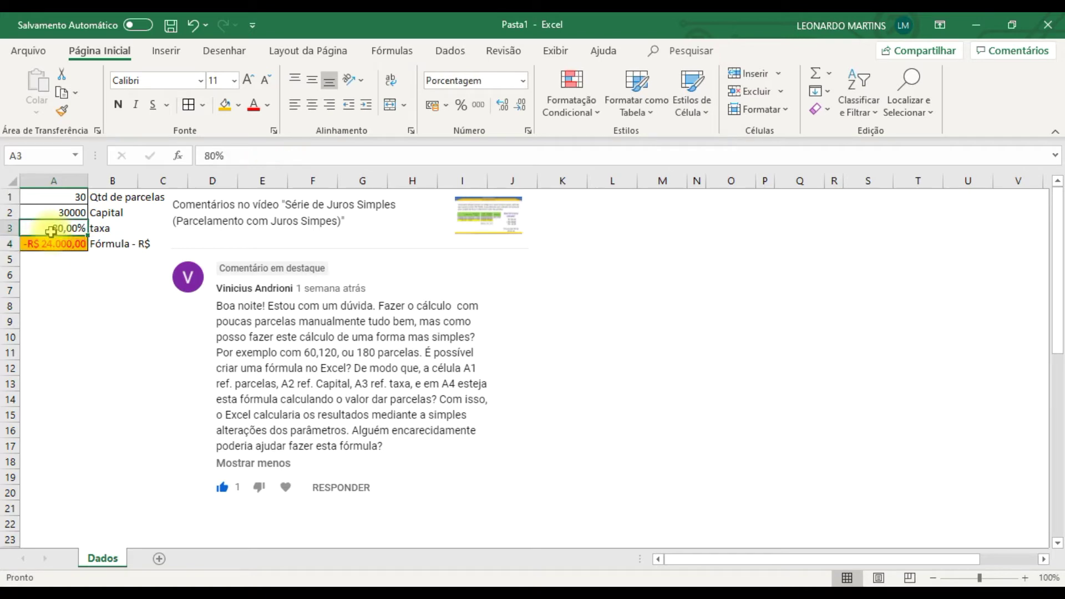
text(0,80)
key(Return)
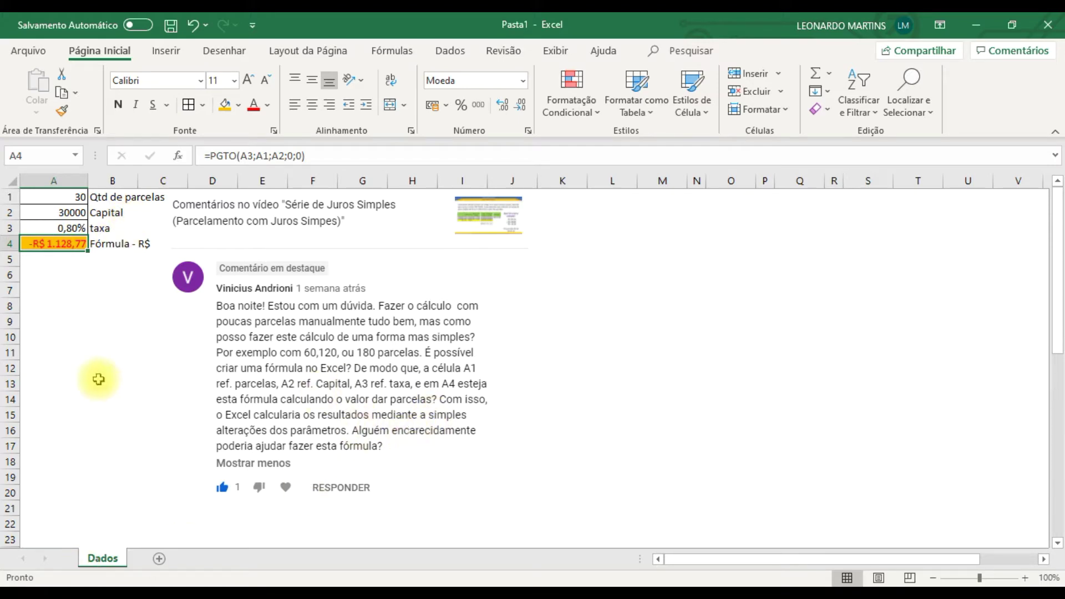
- Copy the vehicle installment problem text in the merged cell B25 and add a new worksheet
scroll(188, 383, down, 1)
scroll(188, 383, down, 5)
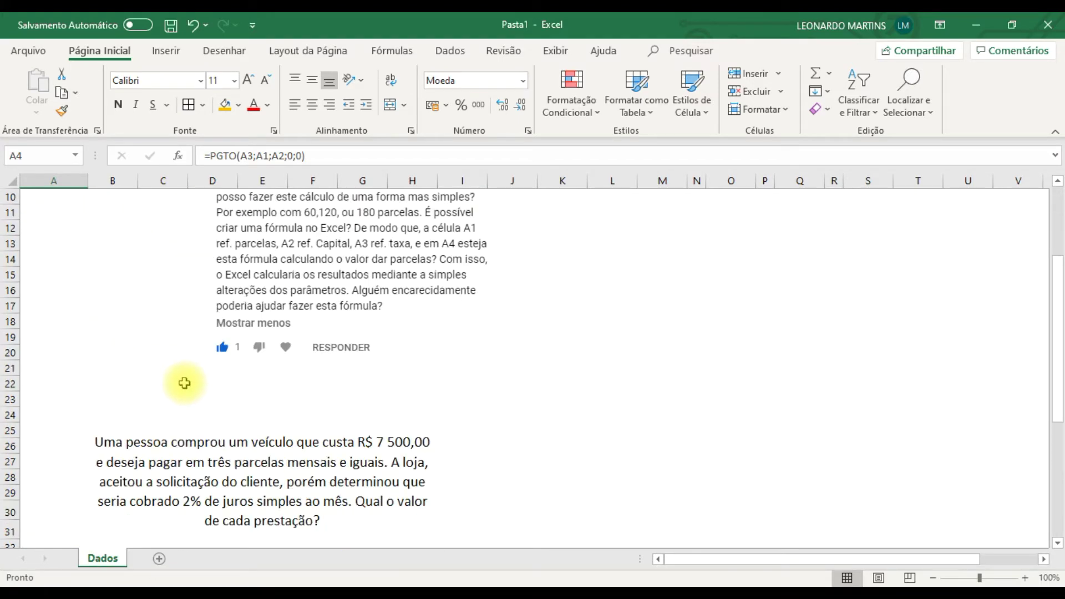
click(143, 371)
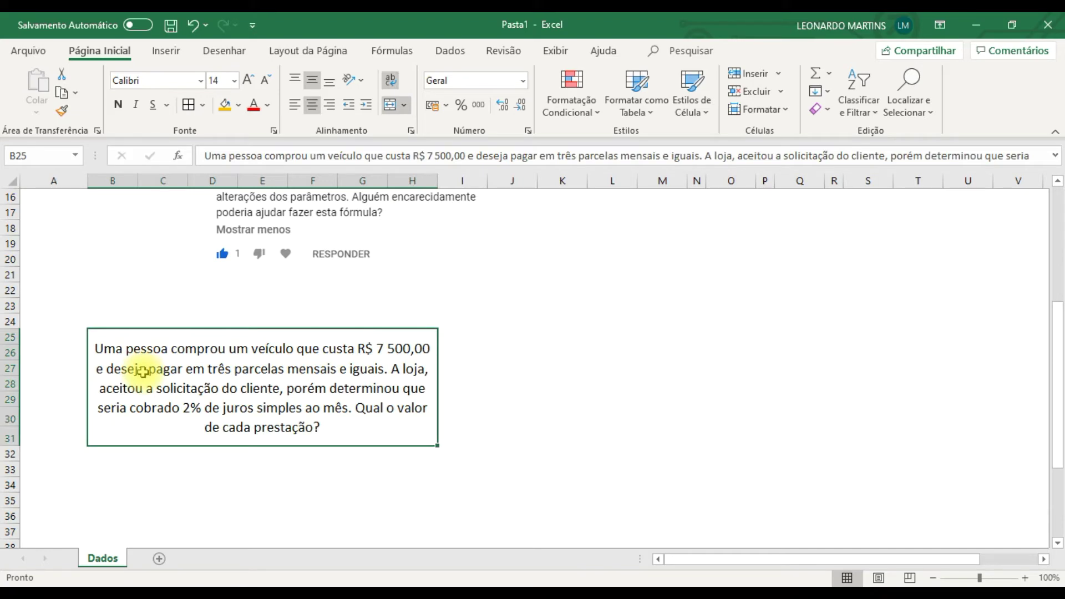
key(ctrl+c)
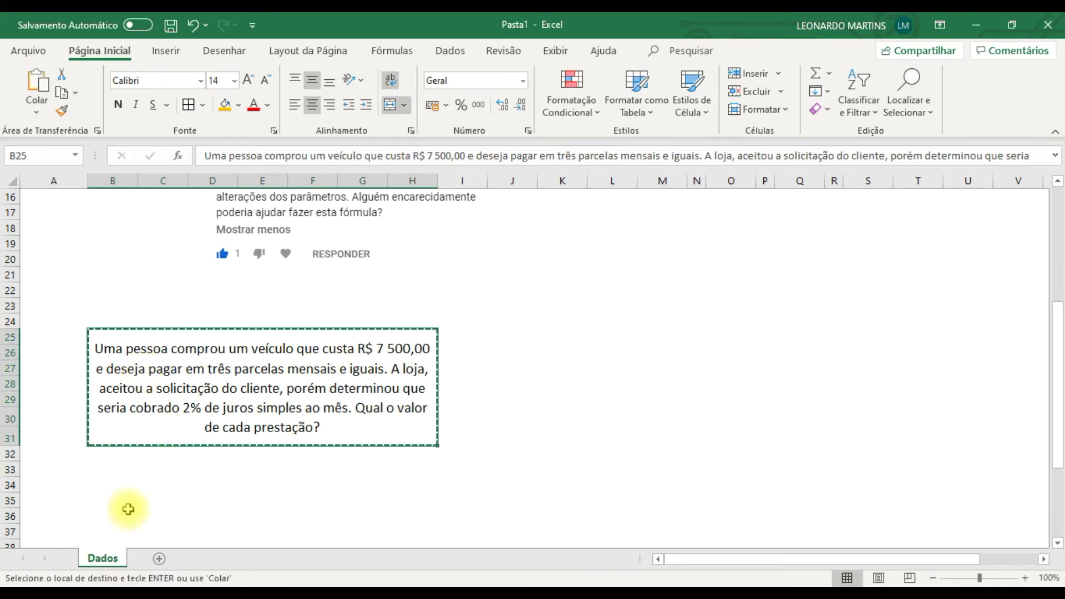
click(155, 559)
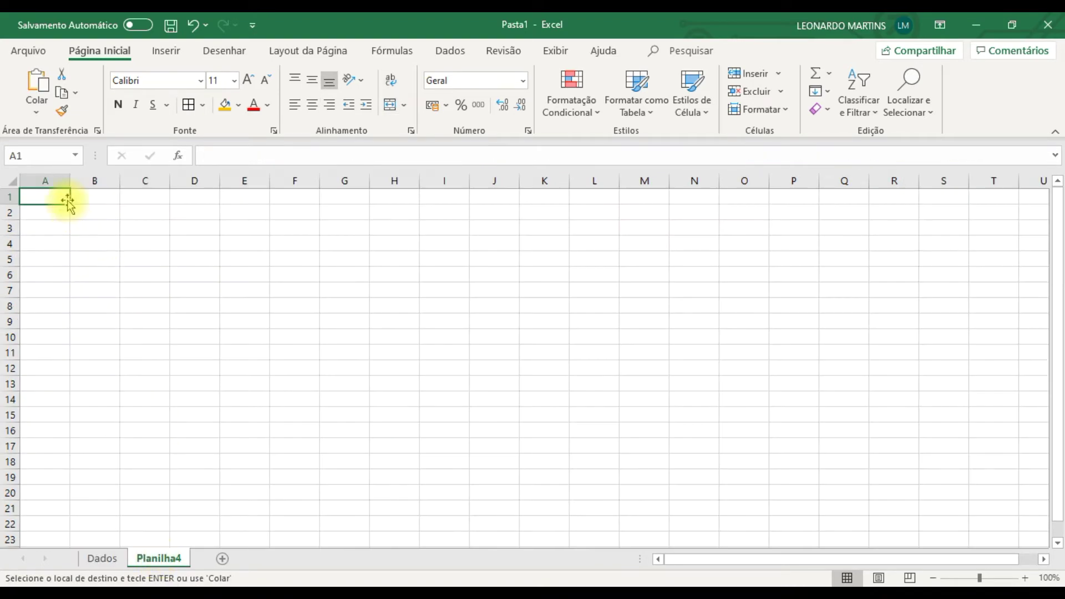
- Fill all cells of the new worksheet Planilha4 with white
click(18, 179)
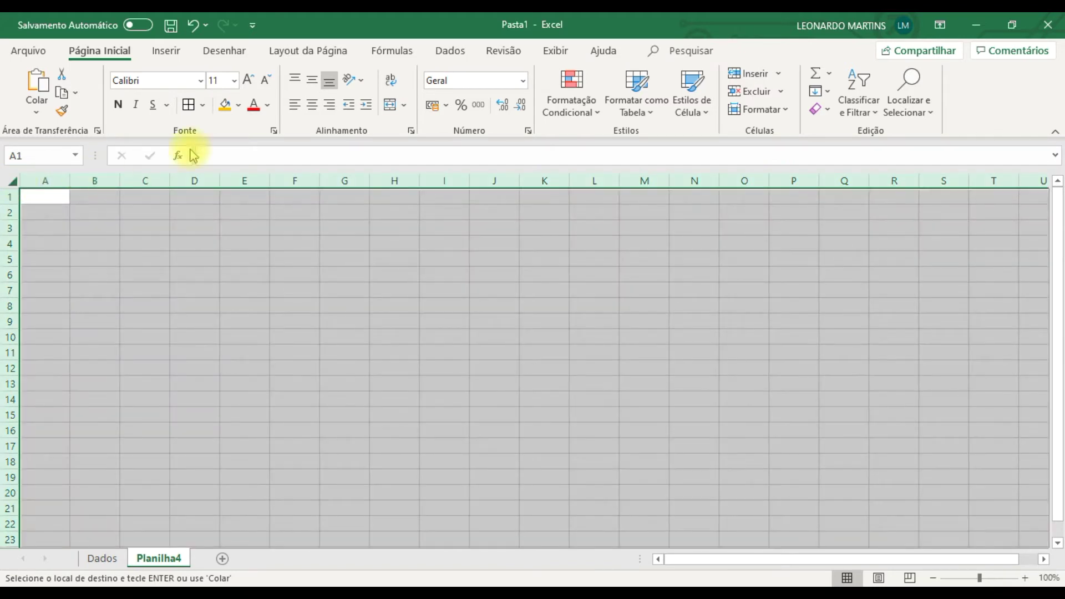
click(238, 105)
click(223, 146)
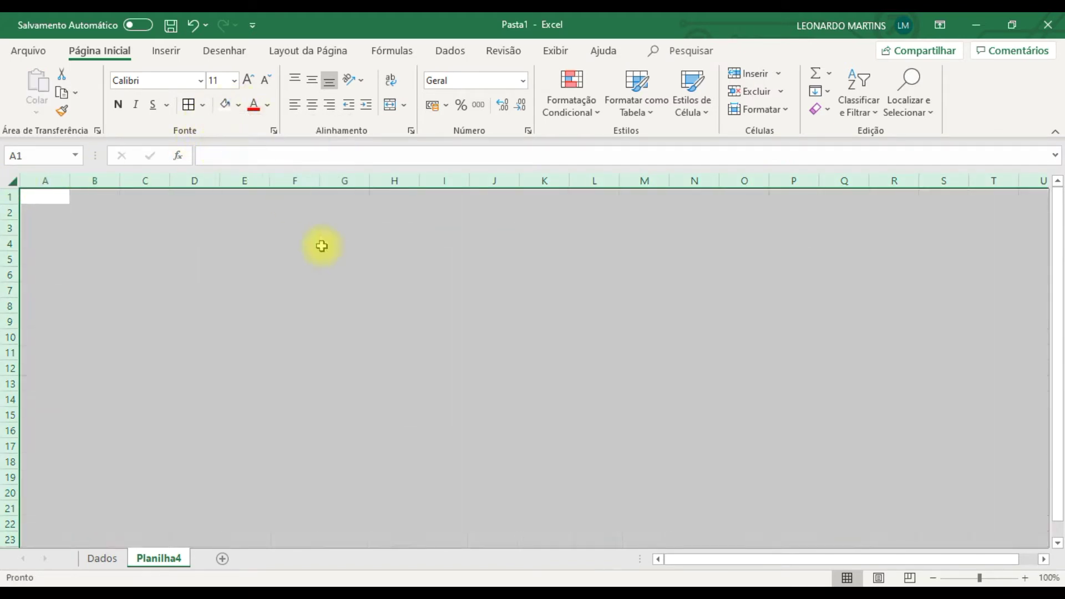
click(389, 244)
click(686, 257)
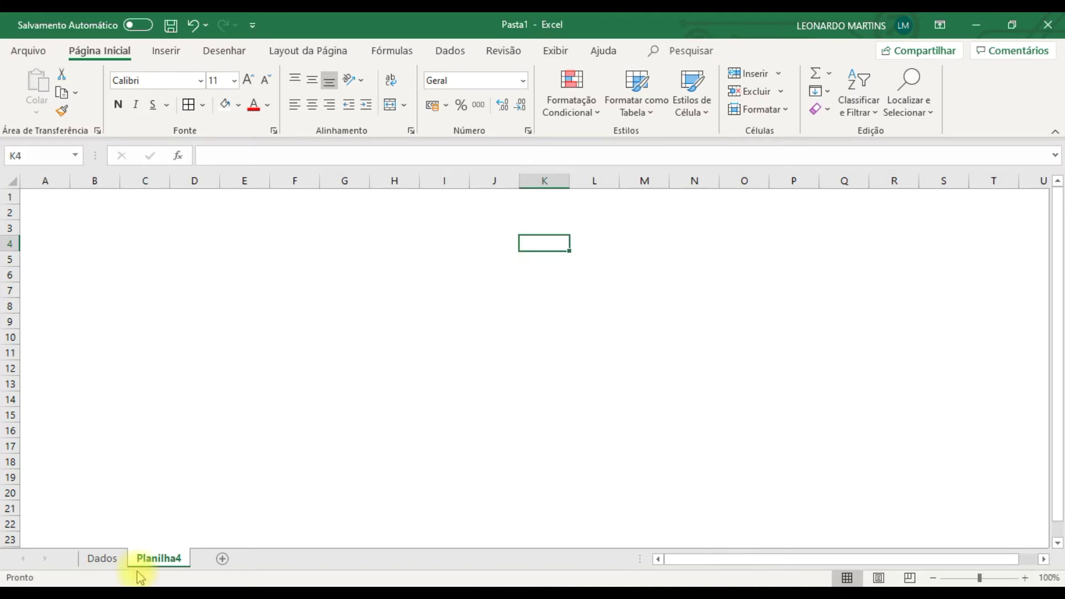
- Copy the vehicle problem text from the Dados sheet and paste it at L3 in Planilha4
click(105, 559)
key(ctrl+c)
click(167, 558)
click(567, 245)
click(597, 228)
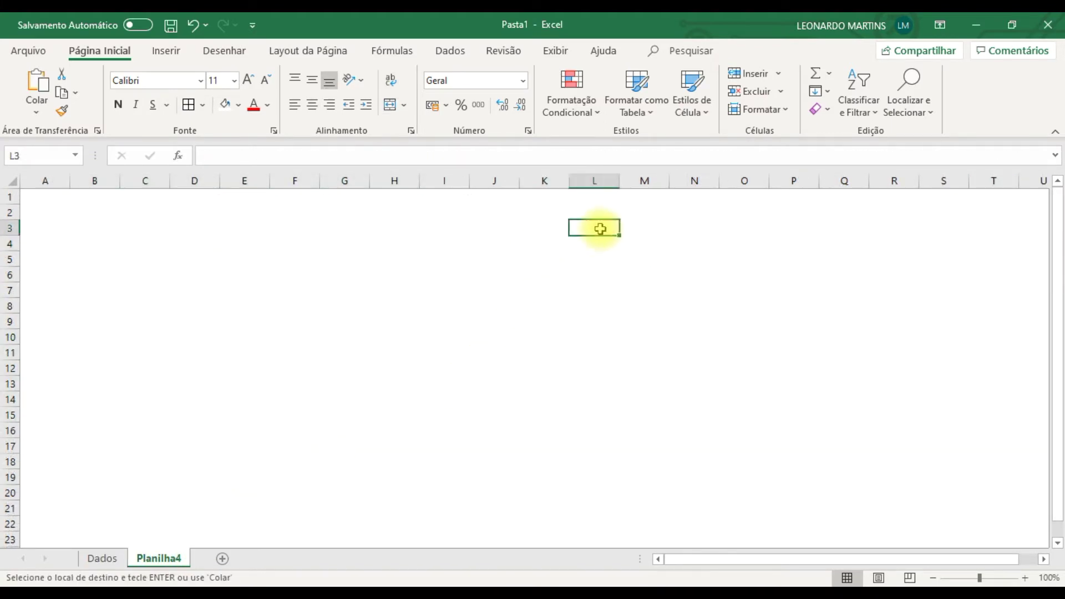
key(ctrl+v)
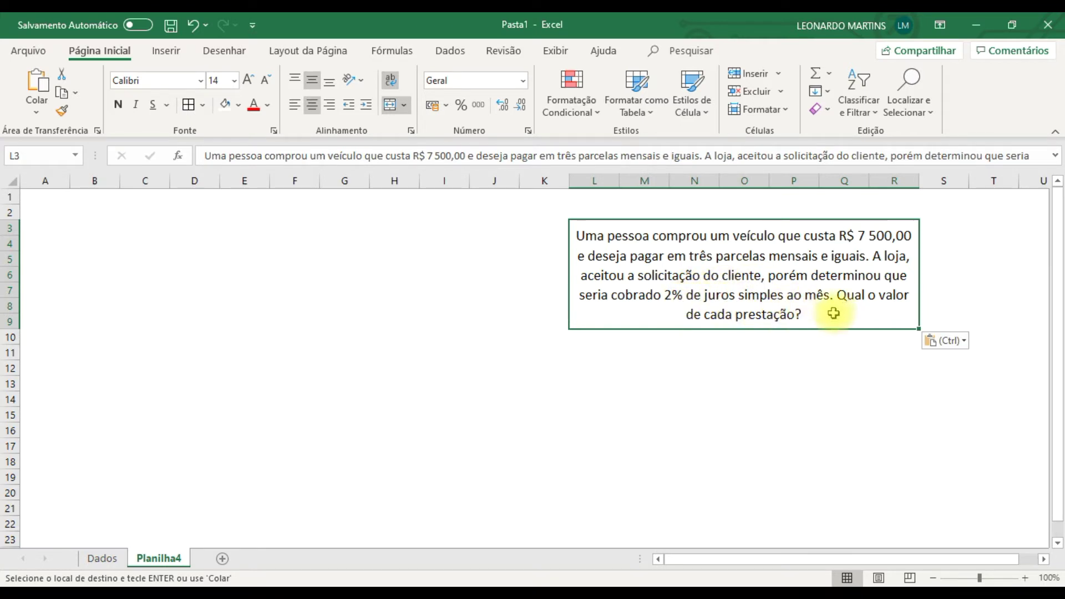
- Fill the whole column A of Planilha4 with light orange
click(195, 243)
click(29, 214)
click(31, 195)
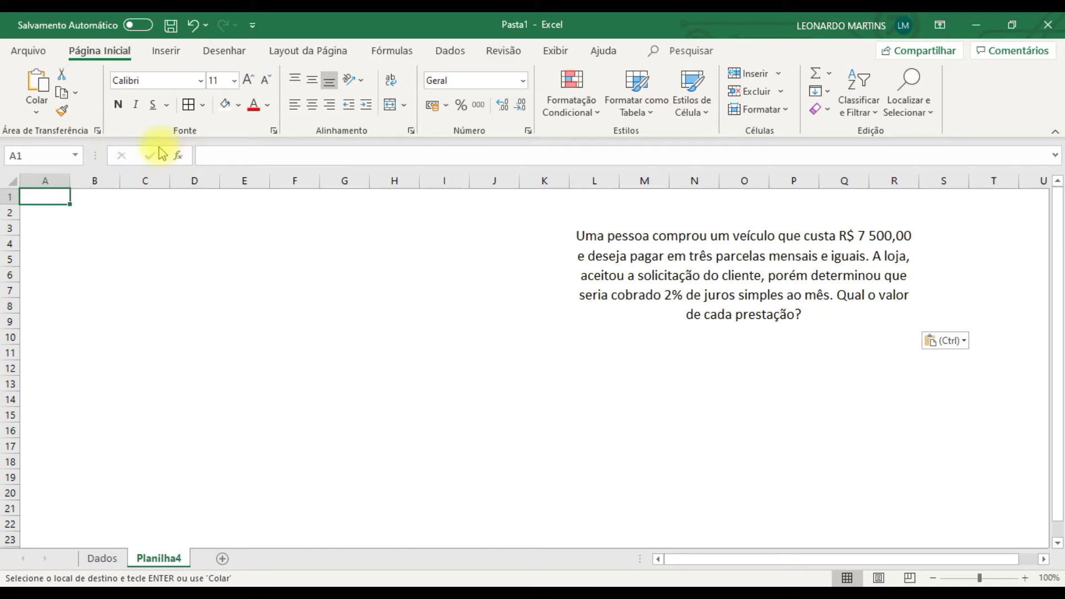
click(42, 181)
click(239, 105)
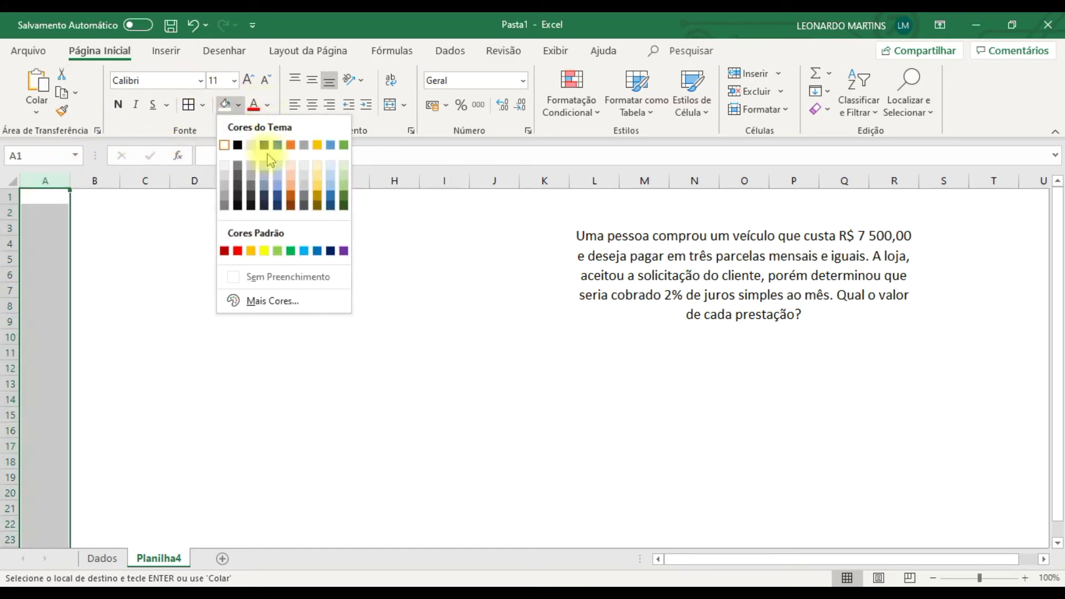
click(292, 182)
- Fill column B with light gold and column C with light green
click(96, 179)
click(239, 105)
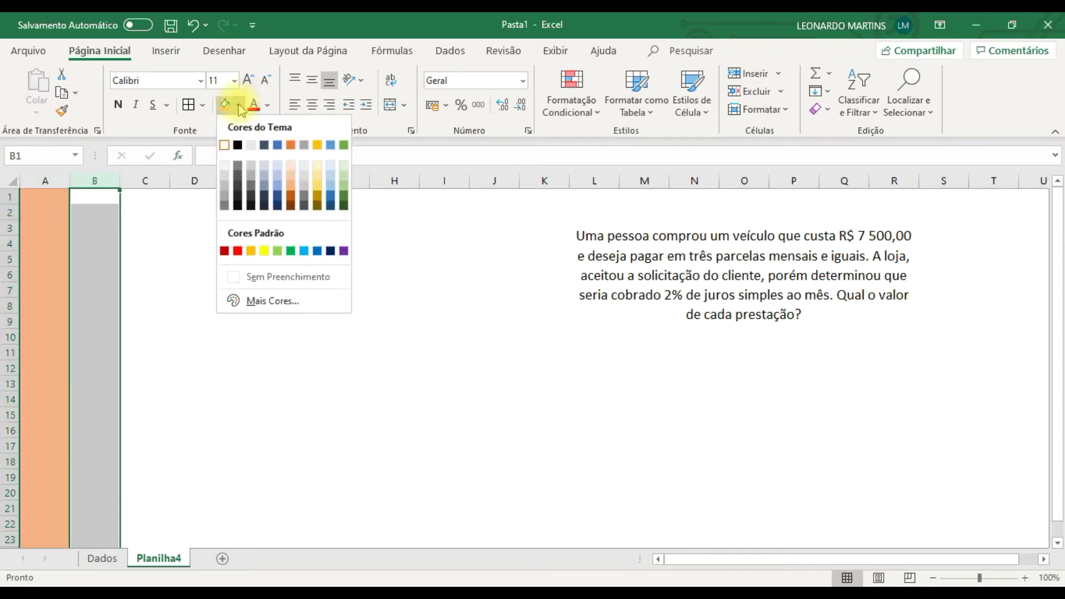
click(318, 184)
click(146, 179)
click(239, 105)
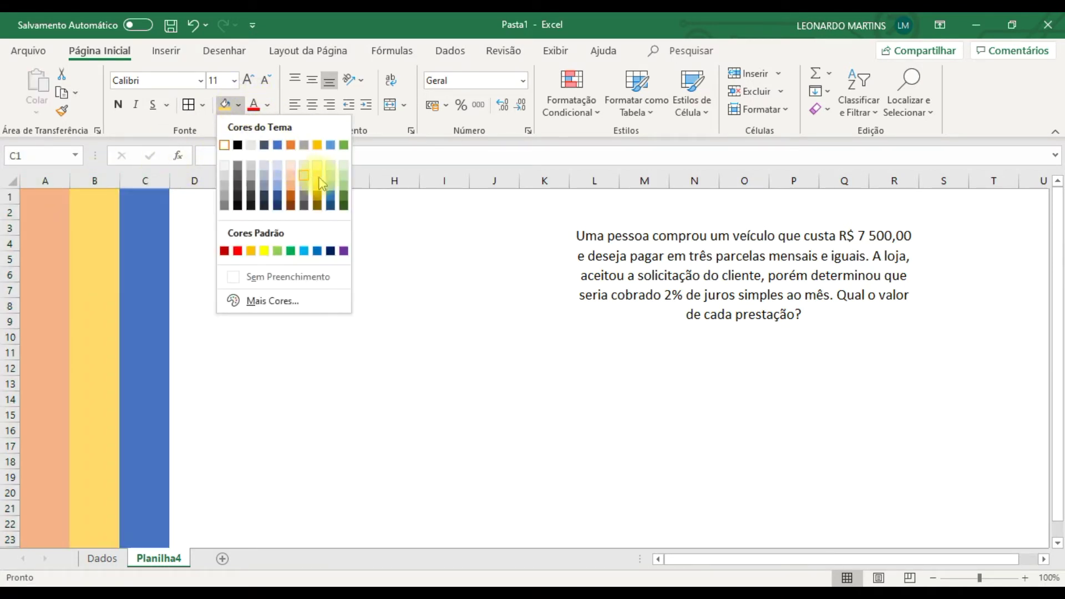
click(343, 180)
click(249, 228)
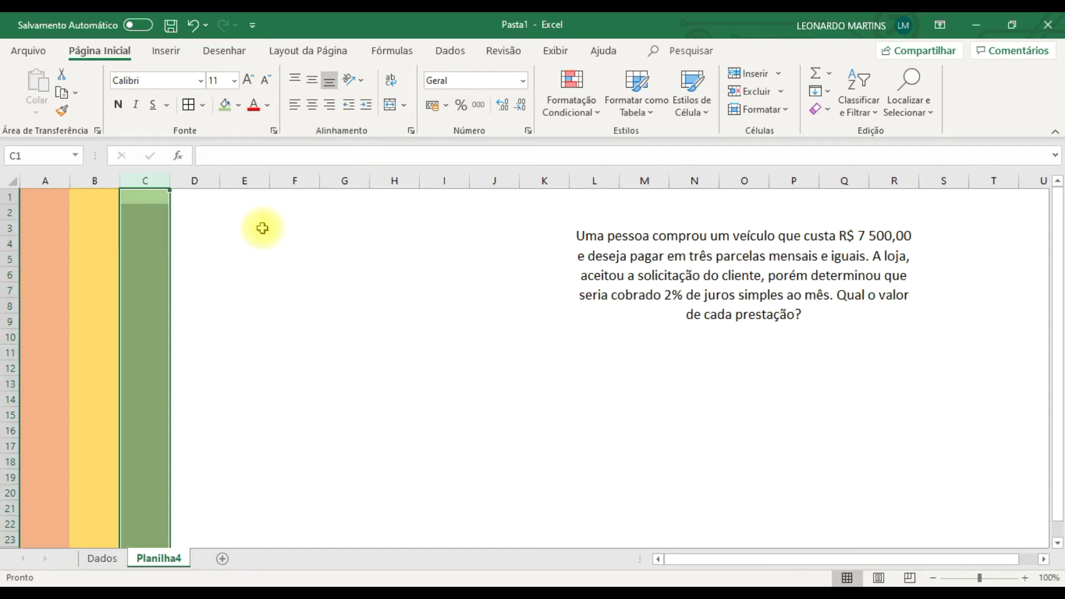
- Enter the headers Tempo, Índice and Somatório in cells A1, B1 and C1
click(51, 193)
text(T)
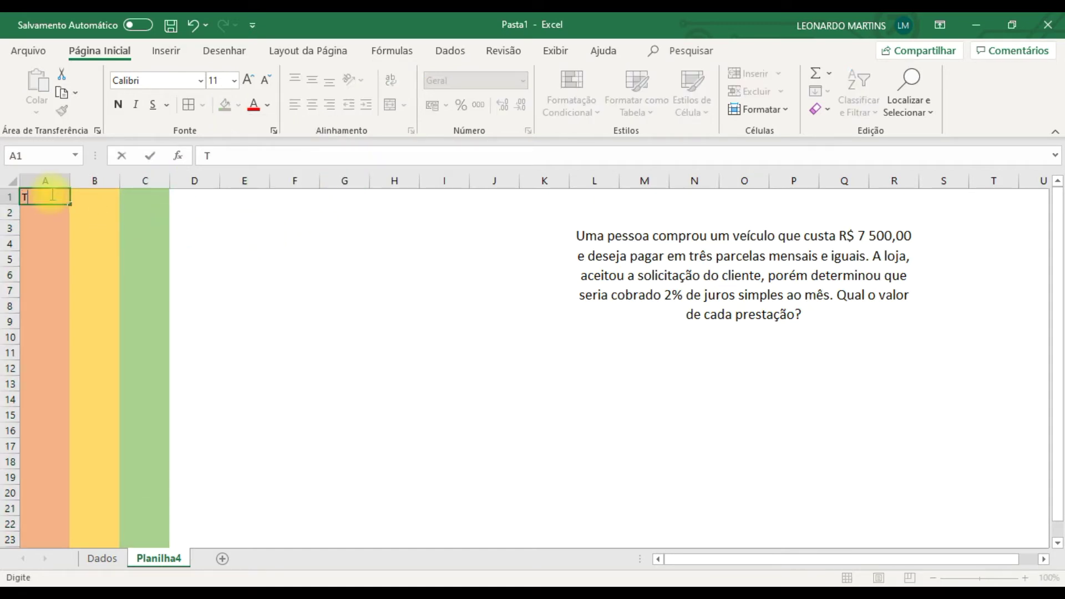
text(empo)
key(Tab)
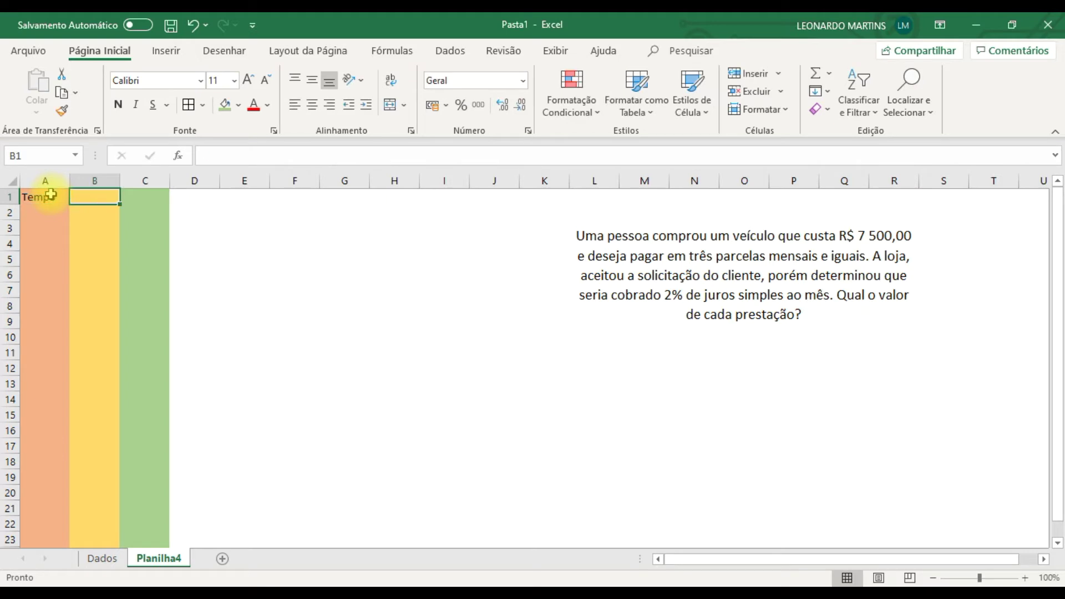
text(i)
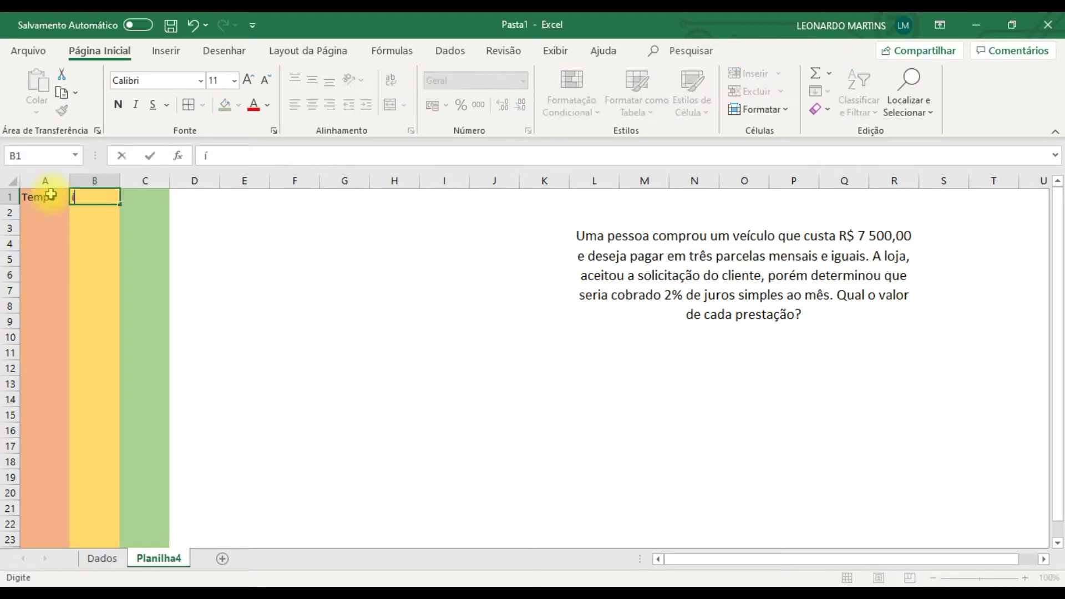
text(ndice)
key(Tab)
text(S)
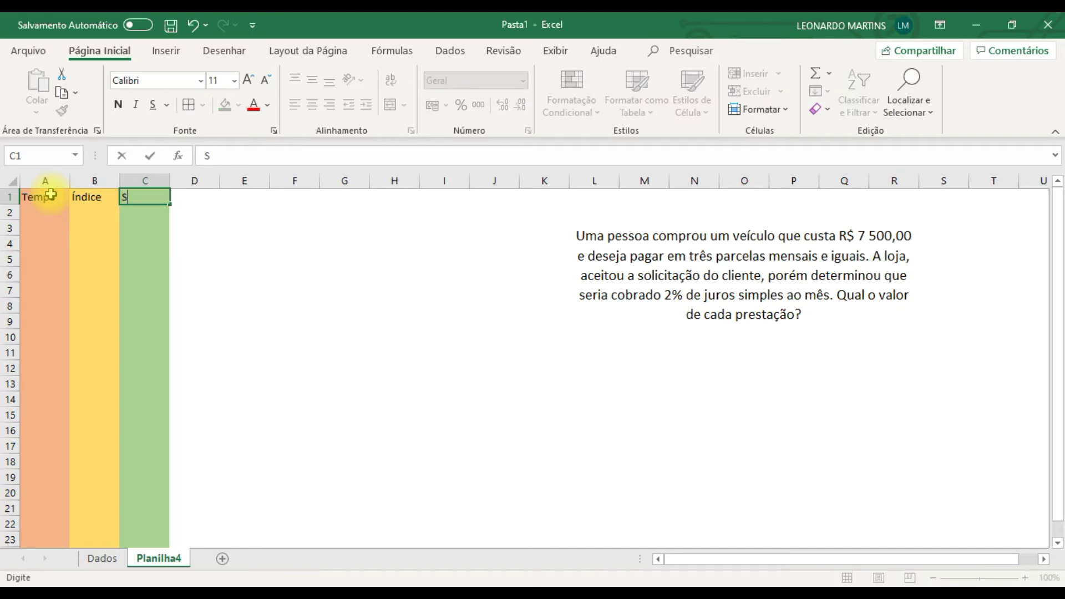
text(omatório)
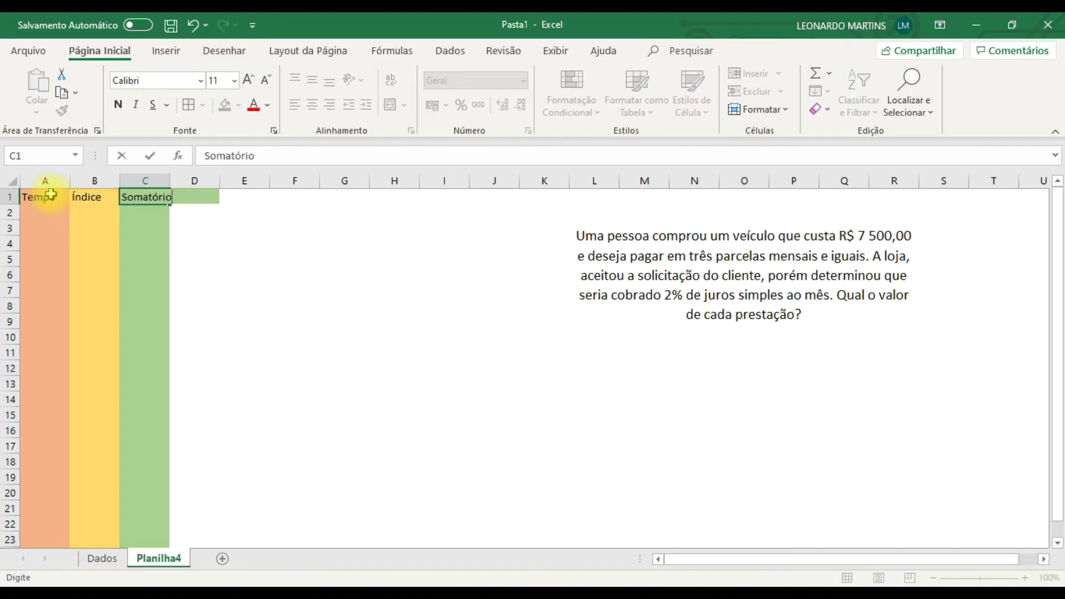
key(Return)
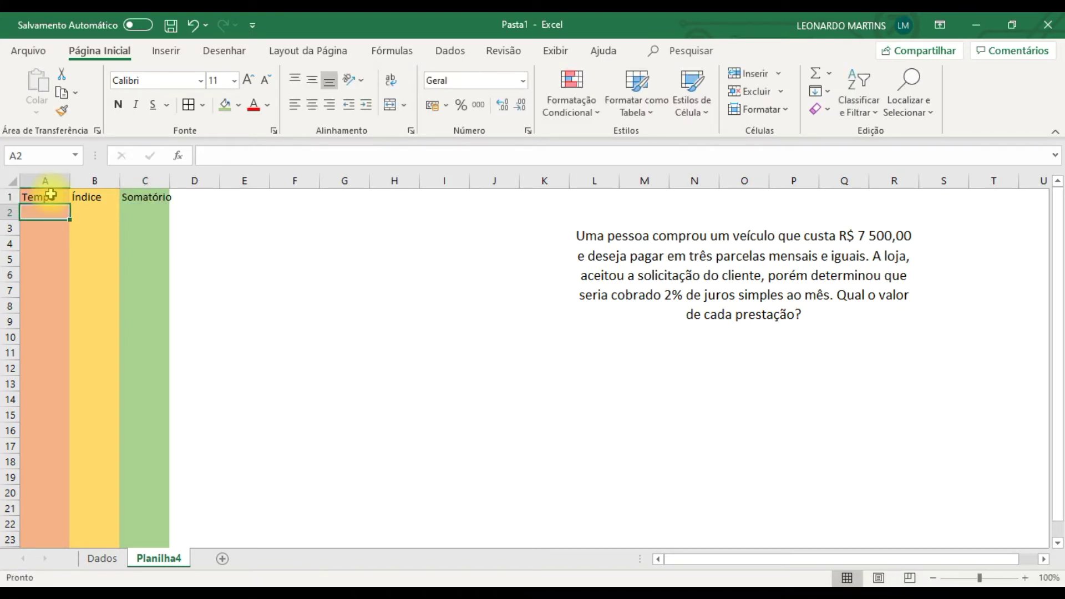
- Widen columns A to C to one equal width that fits the Somatório header
double_click(168, 176)
drag(146, 180, 82, 178)
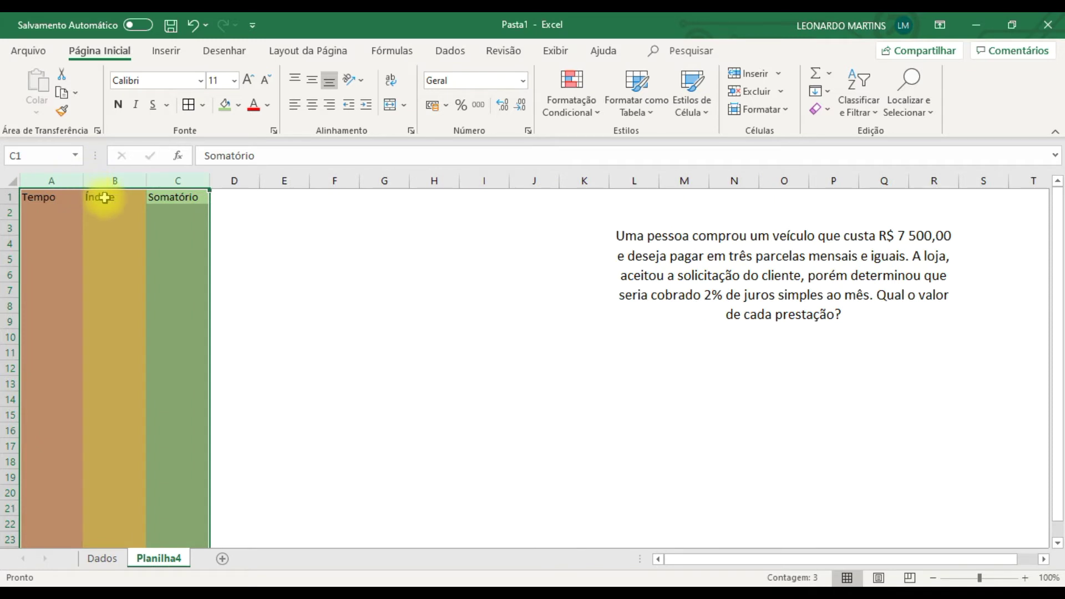
click(106, 208)
click(123, 200)
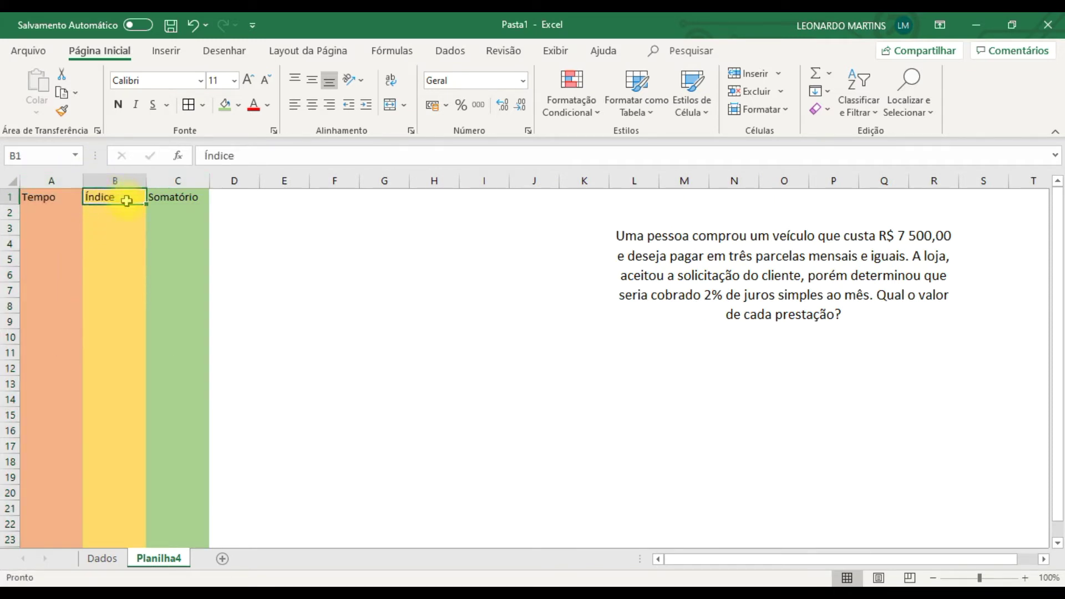
click(158, 197)
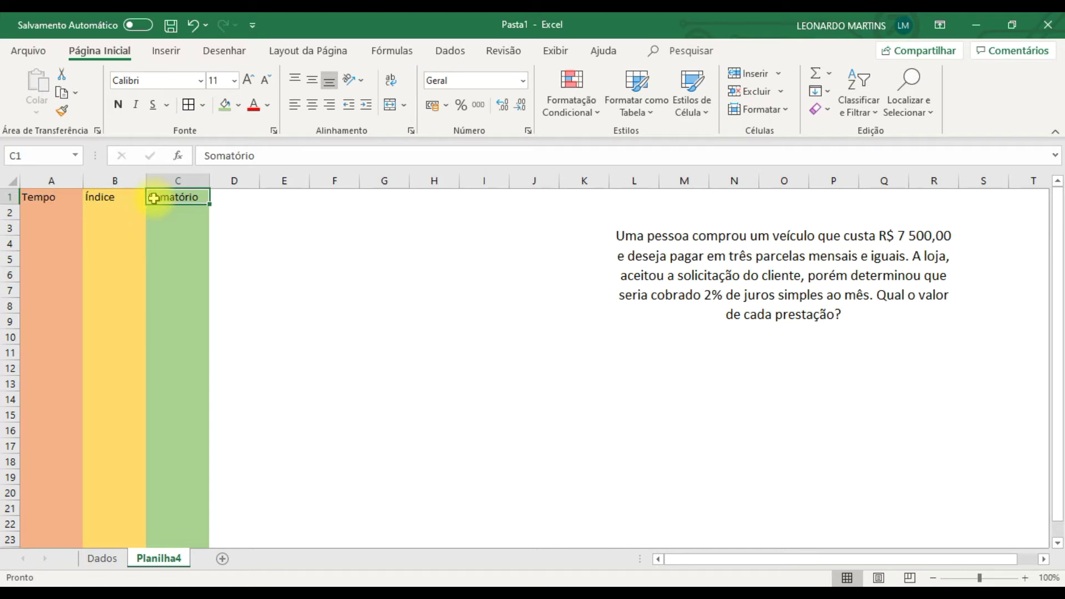
- Enter the values 1, 2, 3, 4, 5, 5, 7 and 8 in cells A2 to A9 under Tempo
click(48, 215)
text(1)
key(Return)
text(2)
key(Return)
text(2)
key(Return)
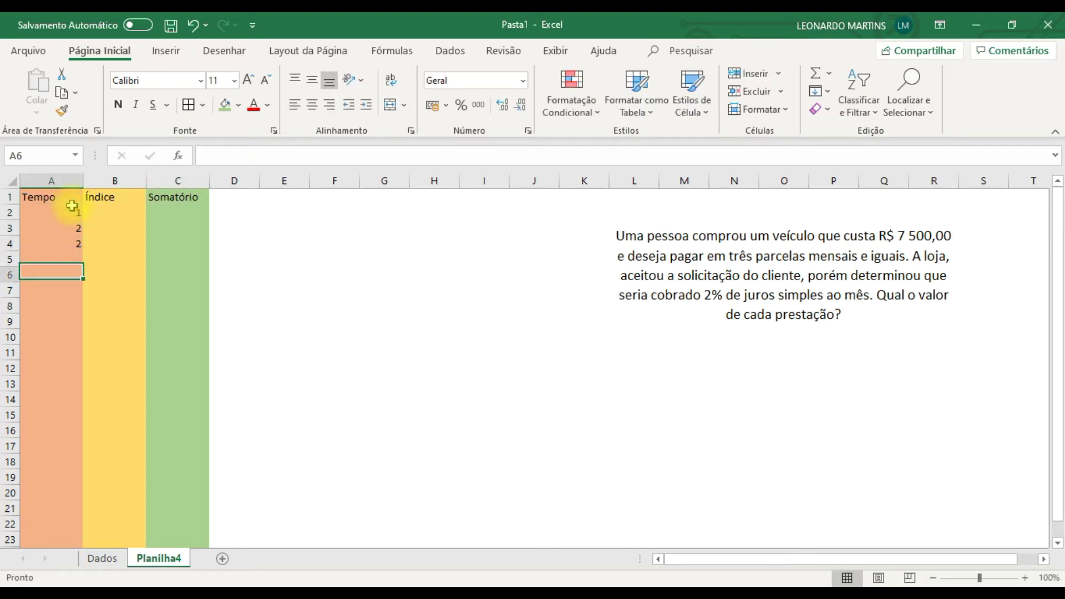
key(Up)
text(3)
key(Return)
text(4)
key(Return)
text(5)
key(Return)
text(5)
key(Return)
text(7)
key(Return)
text(8)
key(Return)
- Try to extend the Tempo series from A2:A9 down column A to row 361
drag(74, 211, 83, 327)
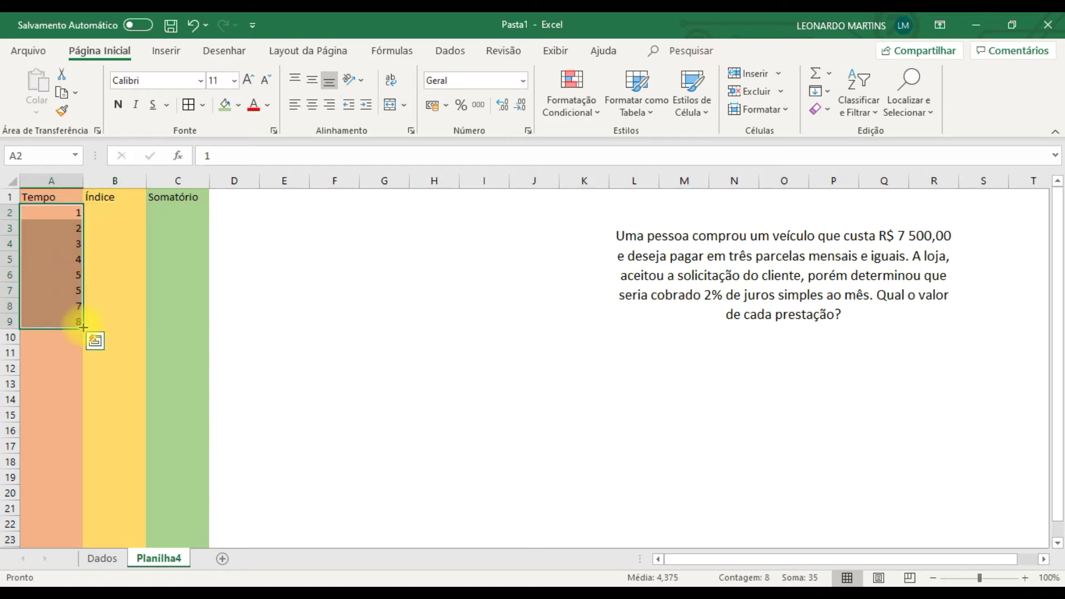
drag(86, 329, 84, 245)
scroll(87, 248, up, 9)
click(72, 245)
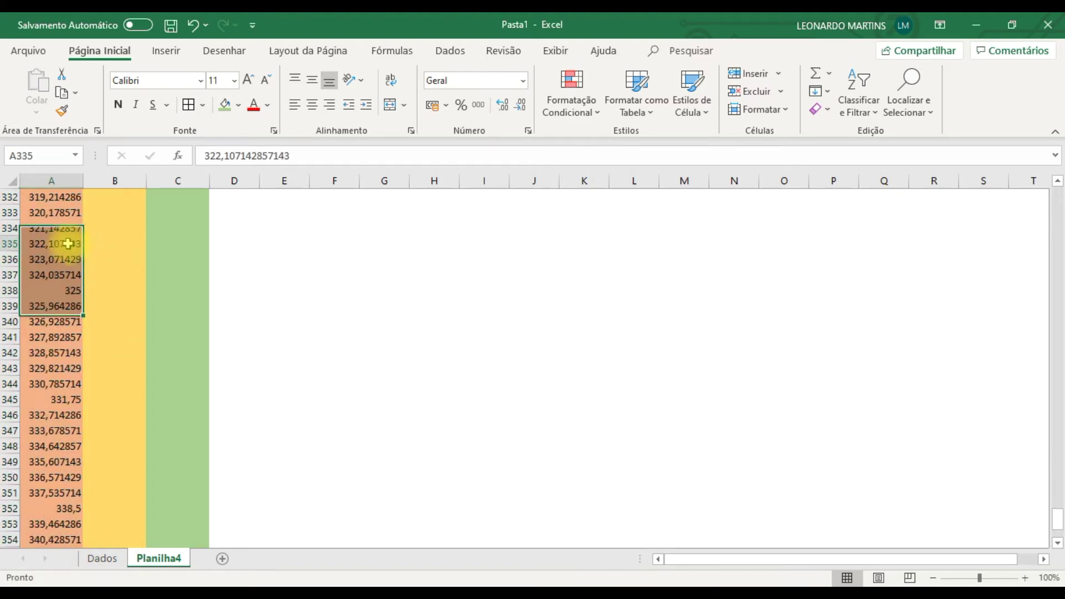
key(ctrl+Home)
key(Down)
key(Down)
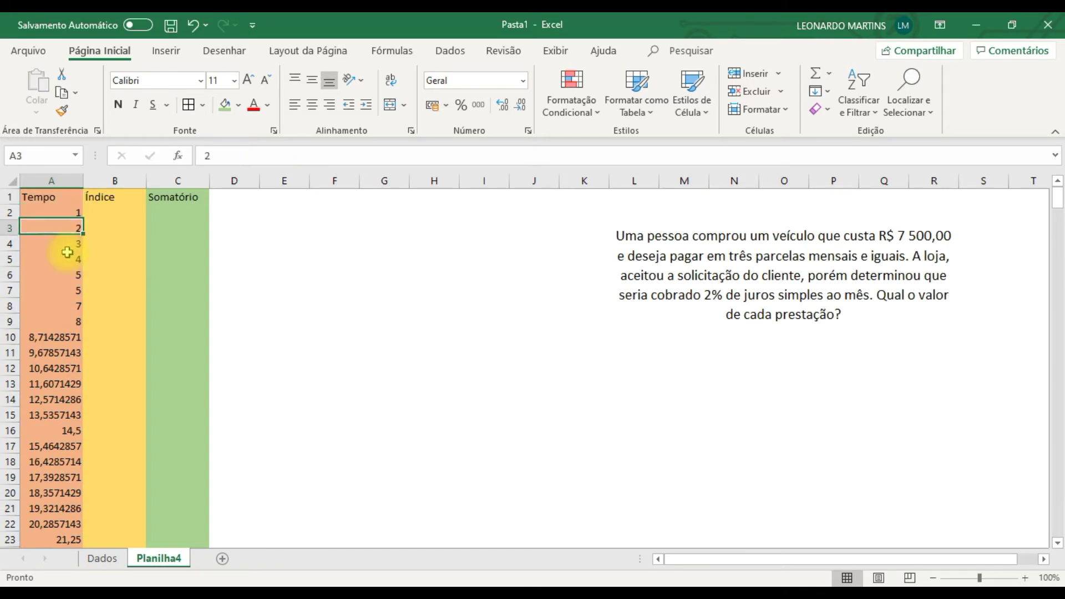
- Refill the Tempo column from A2 down to A361 with consecutive whole numbers from 1 to 360
drag(65, 212, 83, 487)
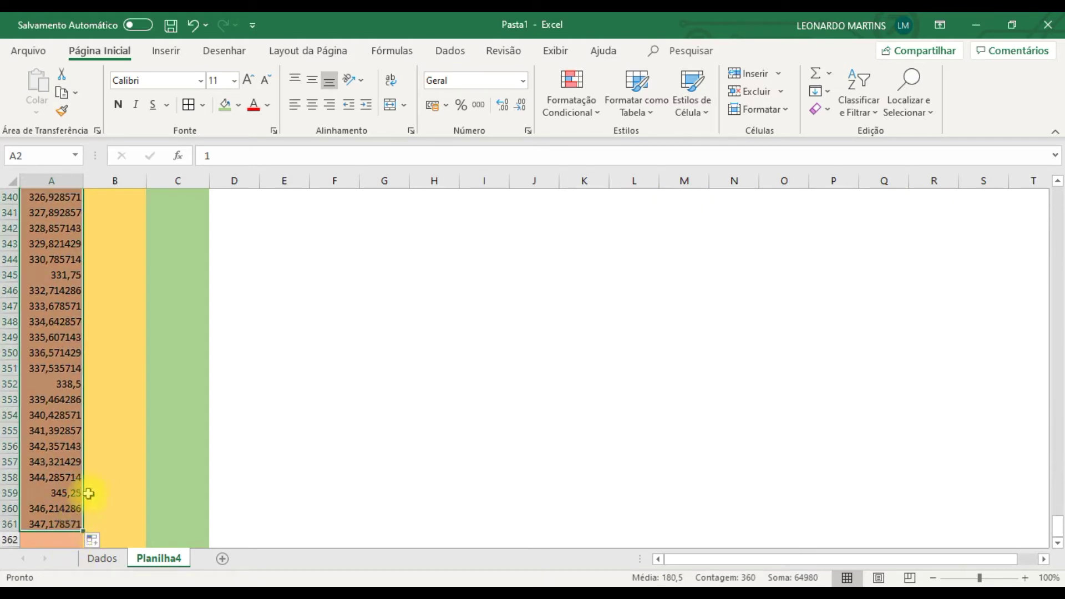
click(111, 425)
scroll(144, 372, up, 7)
scroll(144, 371, up, 20)
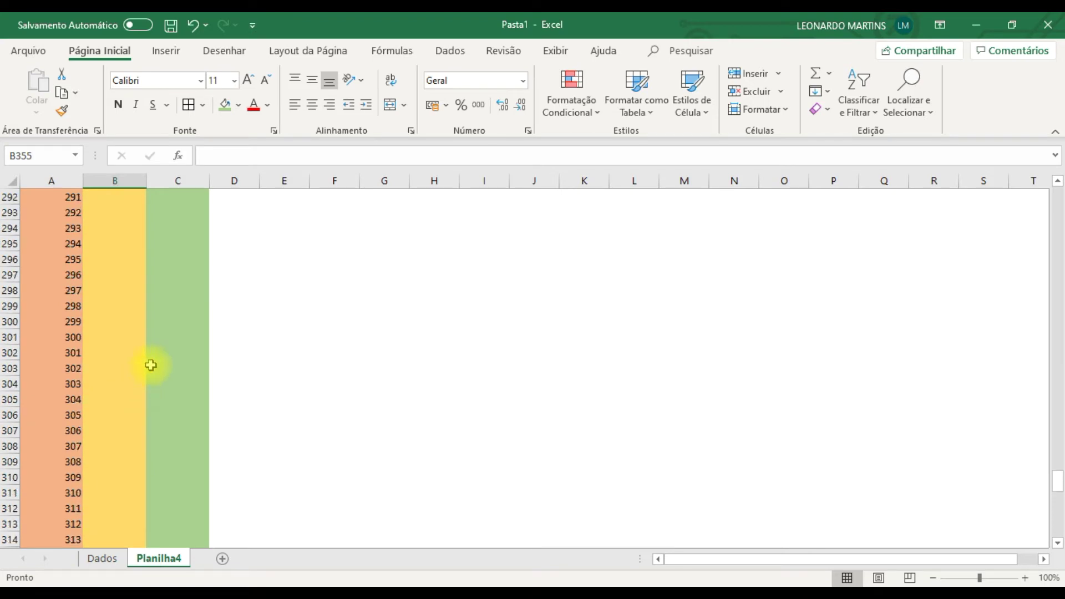
scroll(150, 356, up, 20)
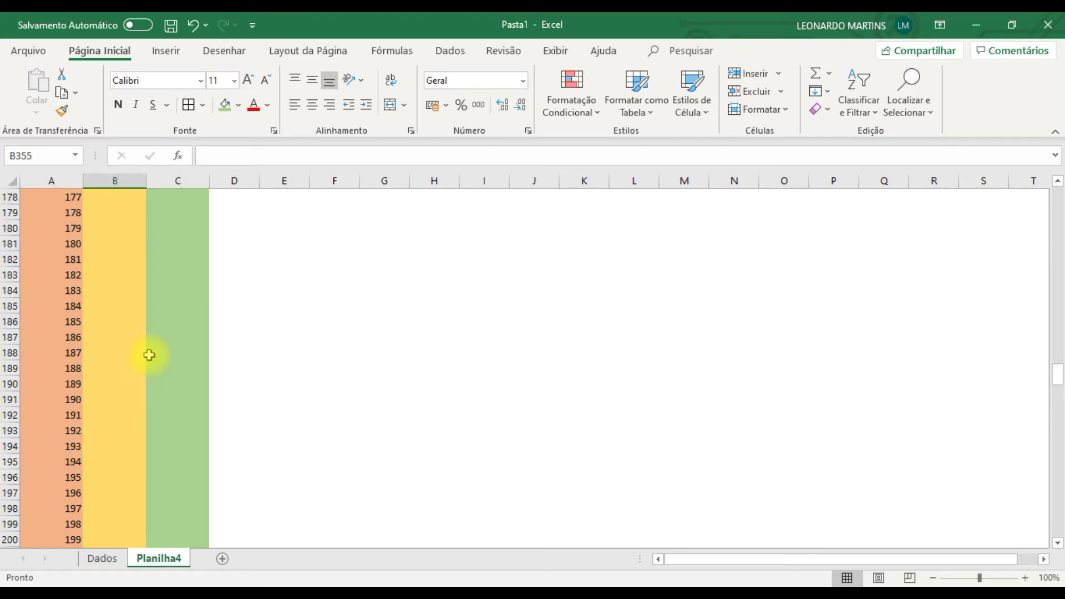
scroll(125, 344, up, 20)
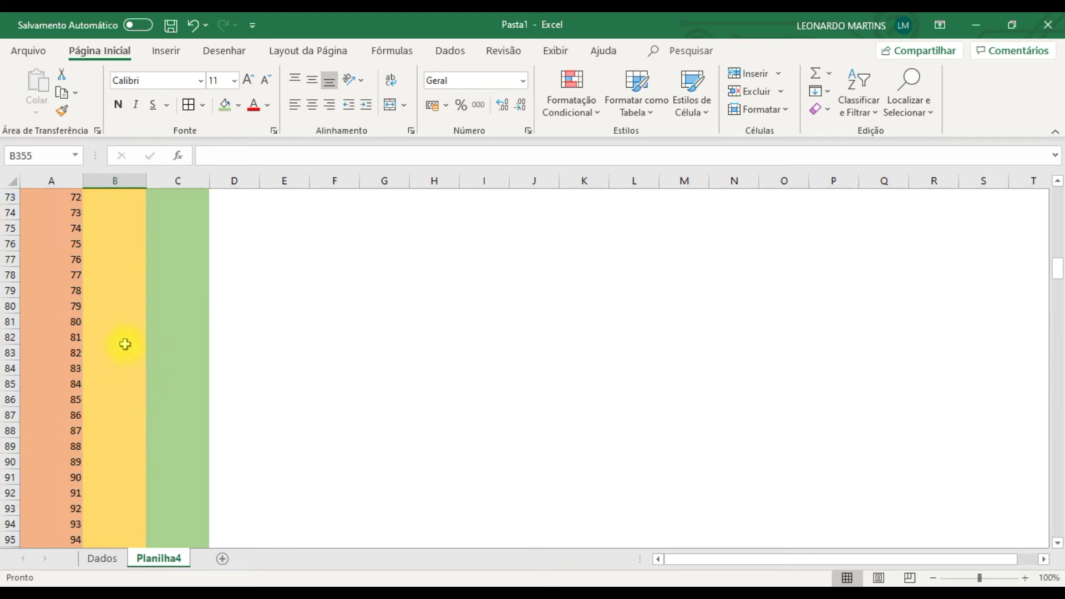
- Enter the labels Valor Presente, Taxa and Qtd de Parcelas in cells F2, F3 and F4
click(316, 212)
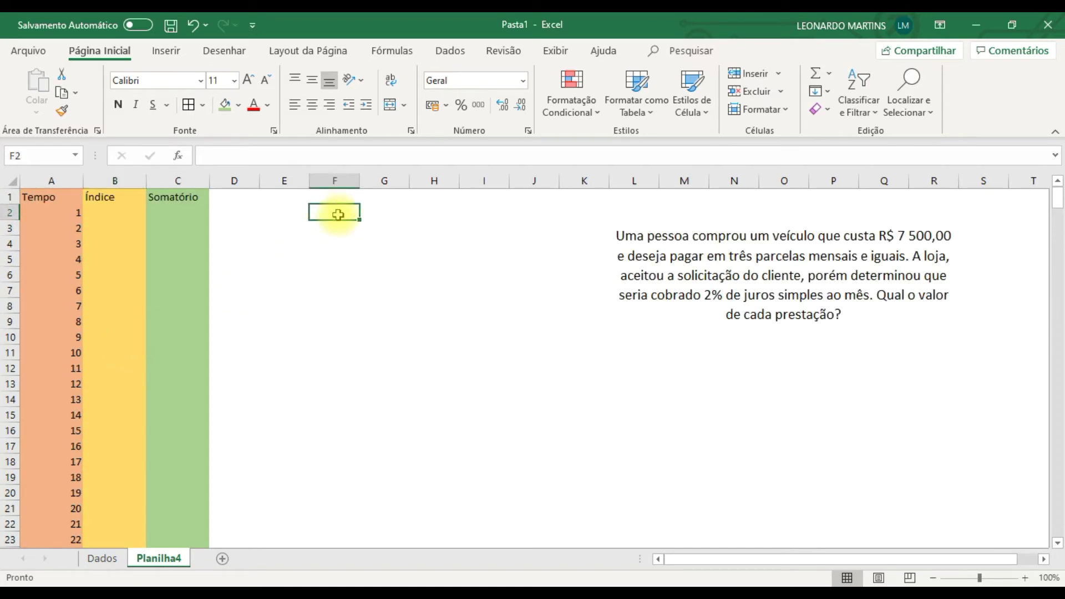
text(Valor (V)
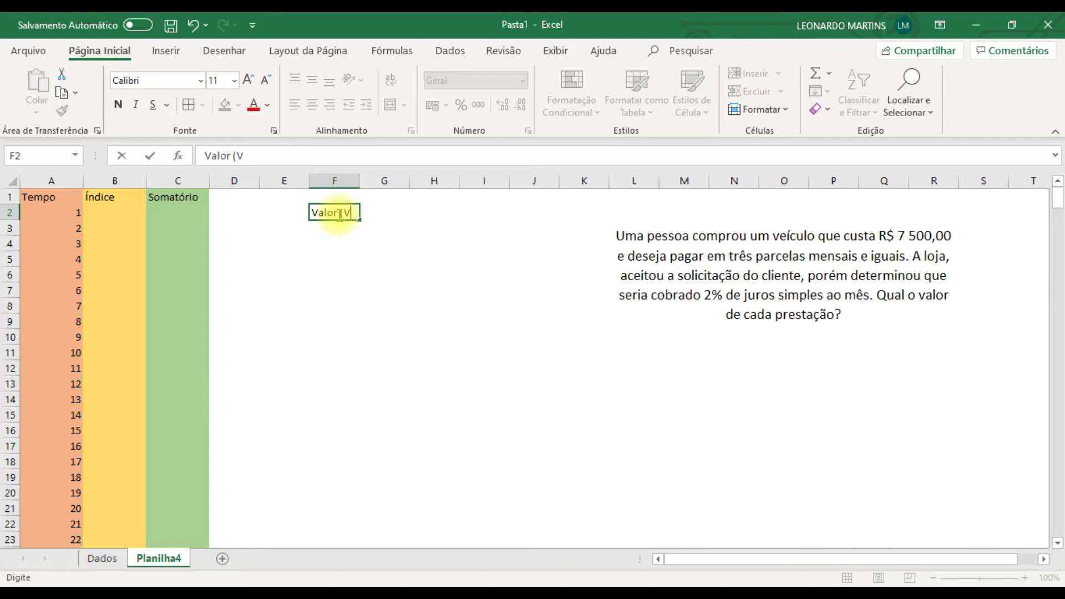
key(BackSpace)
key(BackSpace)
key(BackSpace)
text(Present)
key(Return)
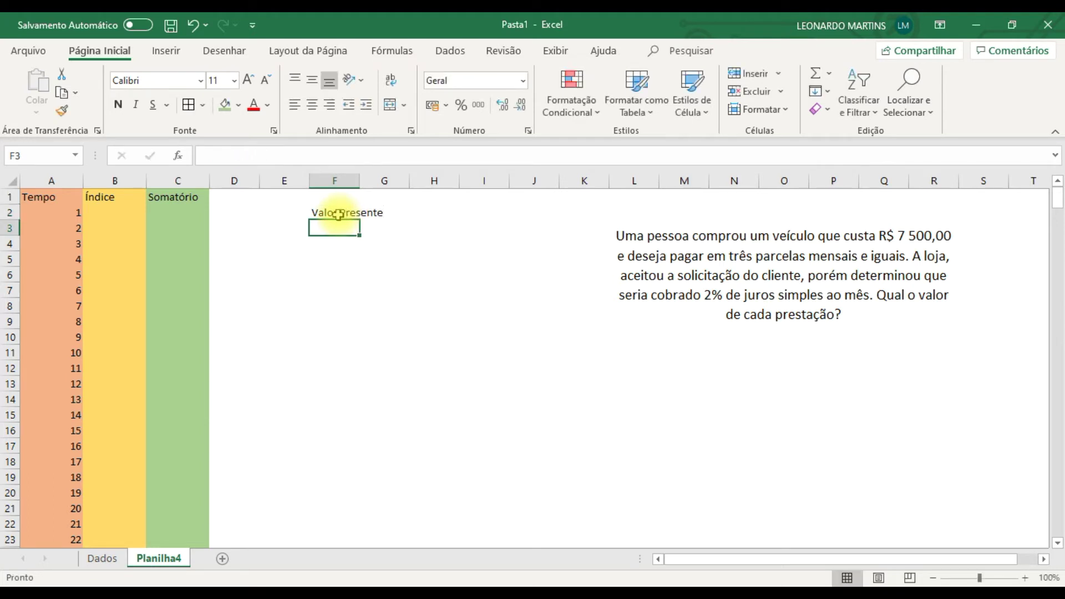
text(Taxa)
key(Return)
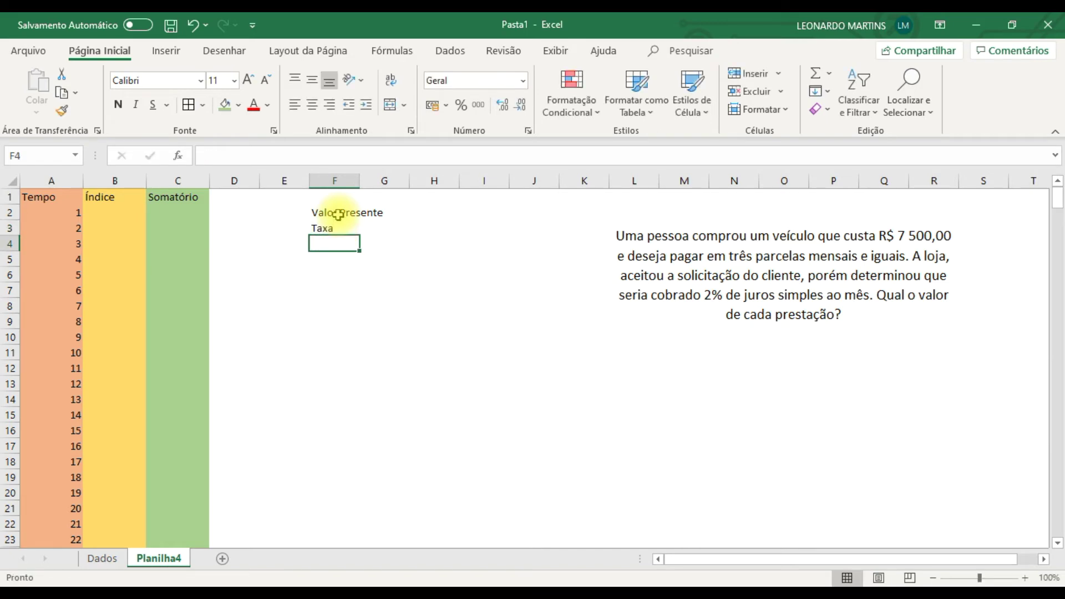
text(Q)
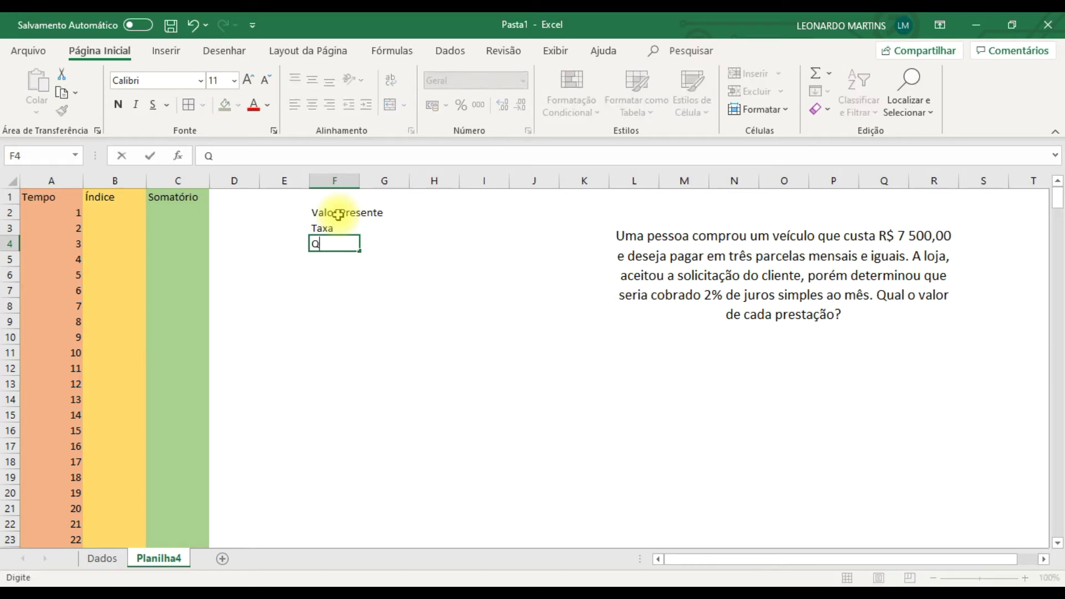
text(td de Parcelas)
key(Return)
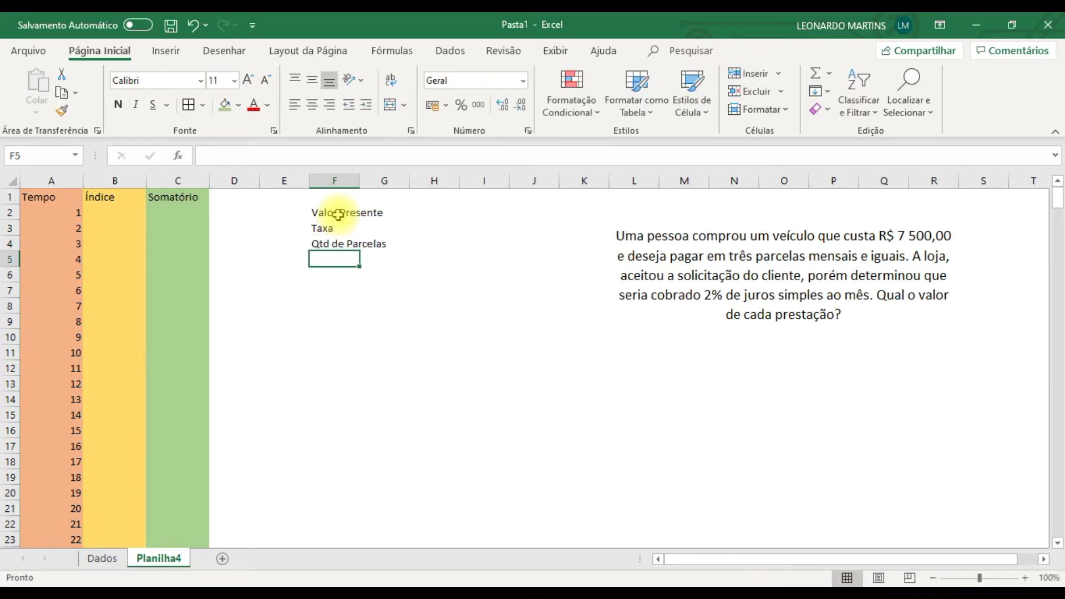
- Apply all borders to cells E2 to E4 beside the labels
drag(291, 212, 292, 246)
click(189, 104)
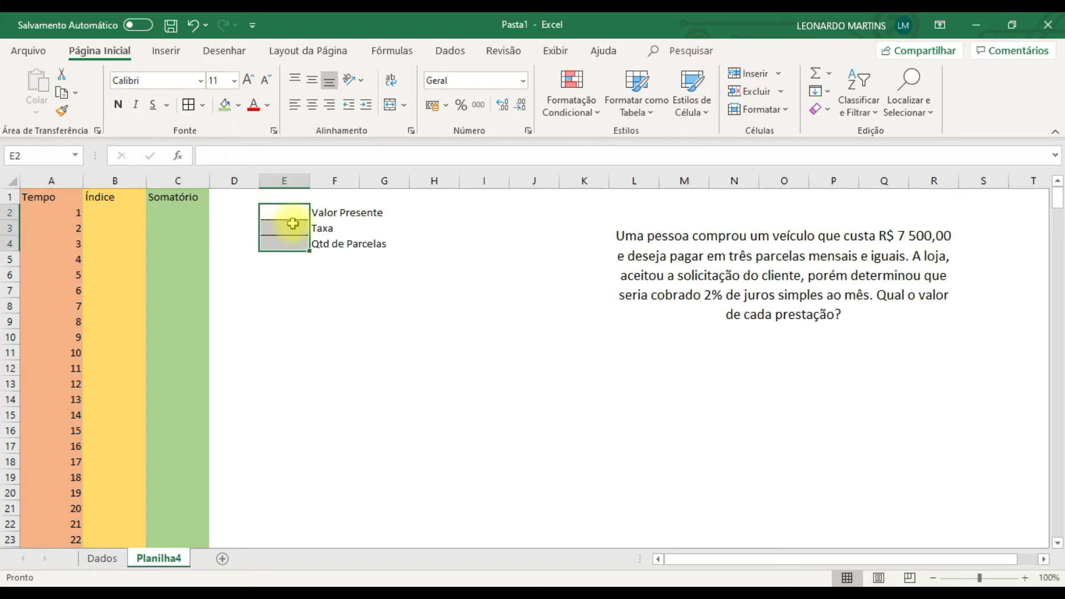
click(319, 243)
- Enter 7500 as Valor Presente, 2% as Taxa and 3 as Qtd de Parcelas in cells E2 to E4
click(293, 212)
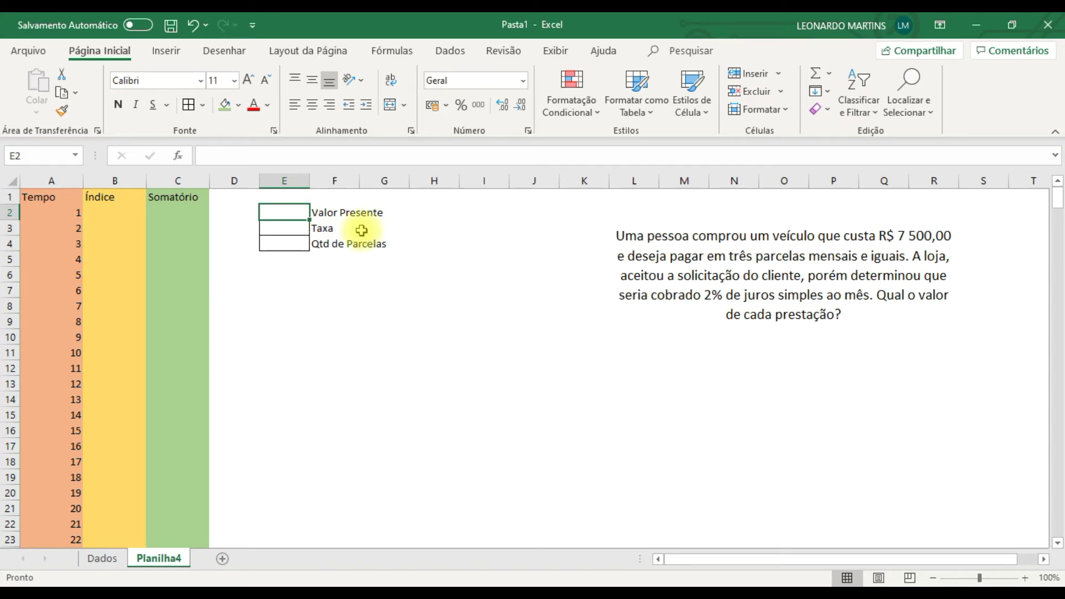
text(7500)
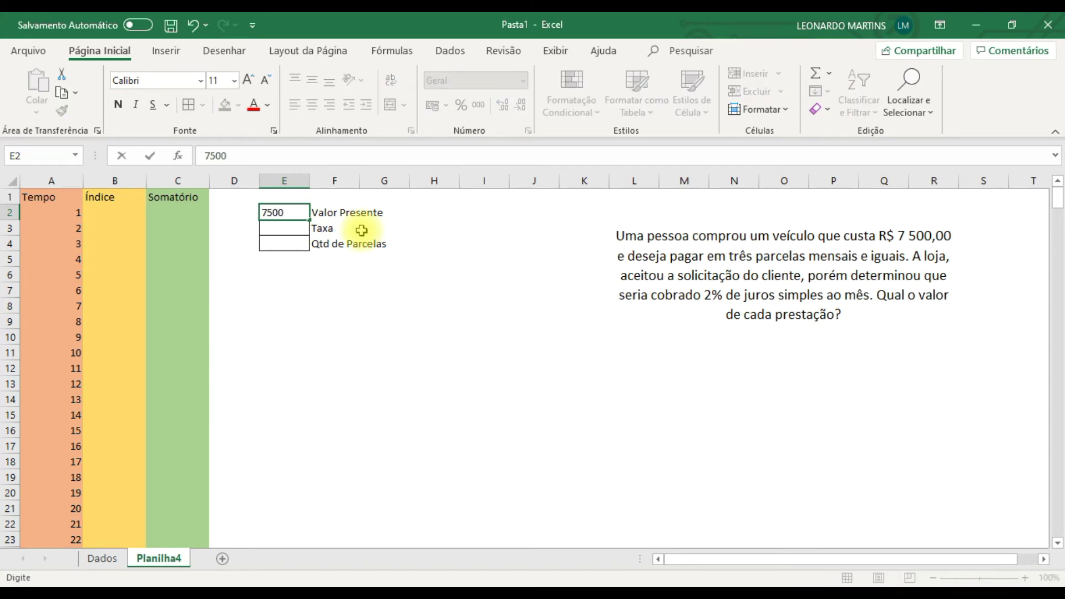
key(Return)
text(2%)
key(Return)
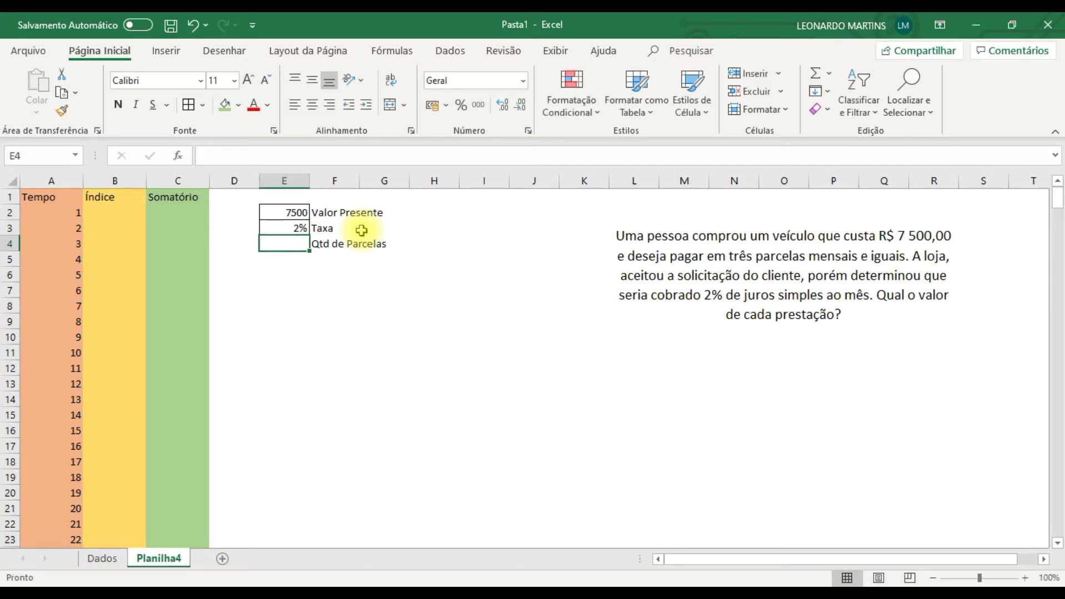
text(3)
key(Return)
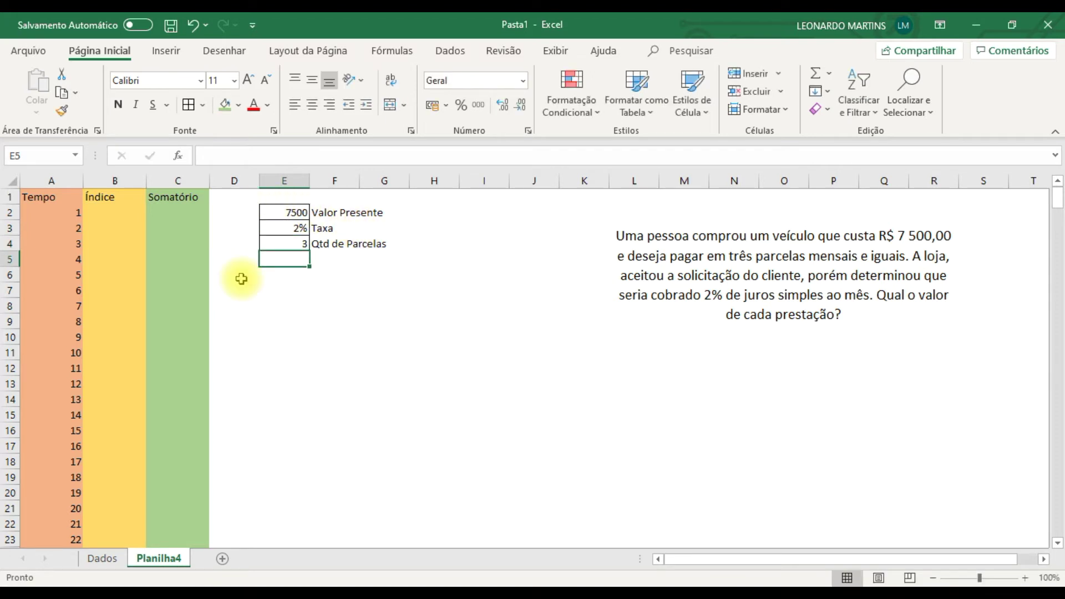
click(179, 226)
click(128, 211)
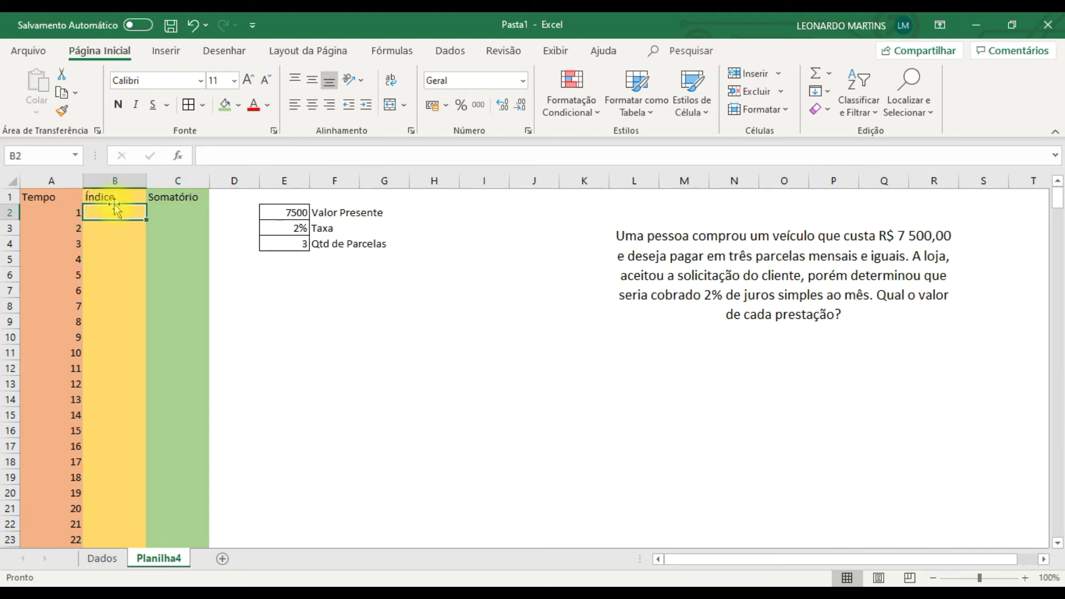
click(162, 209)
click(130, 201)
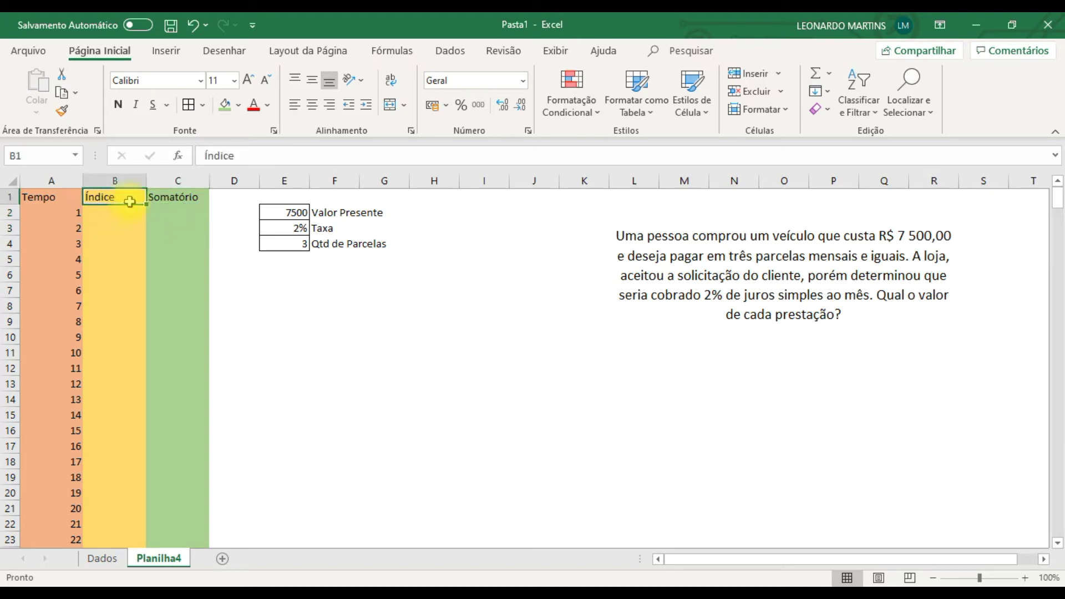
- Enter the formula =1/(1+E3*A2) in cell B2 to calculate the first Índice value
click(114, 211)
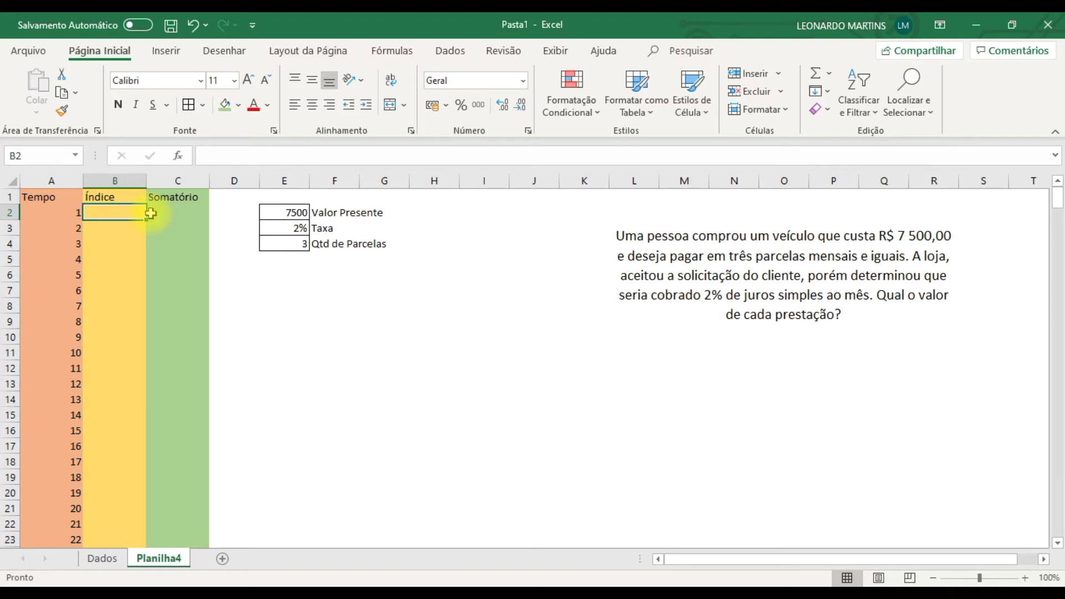
text(=)
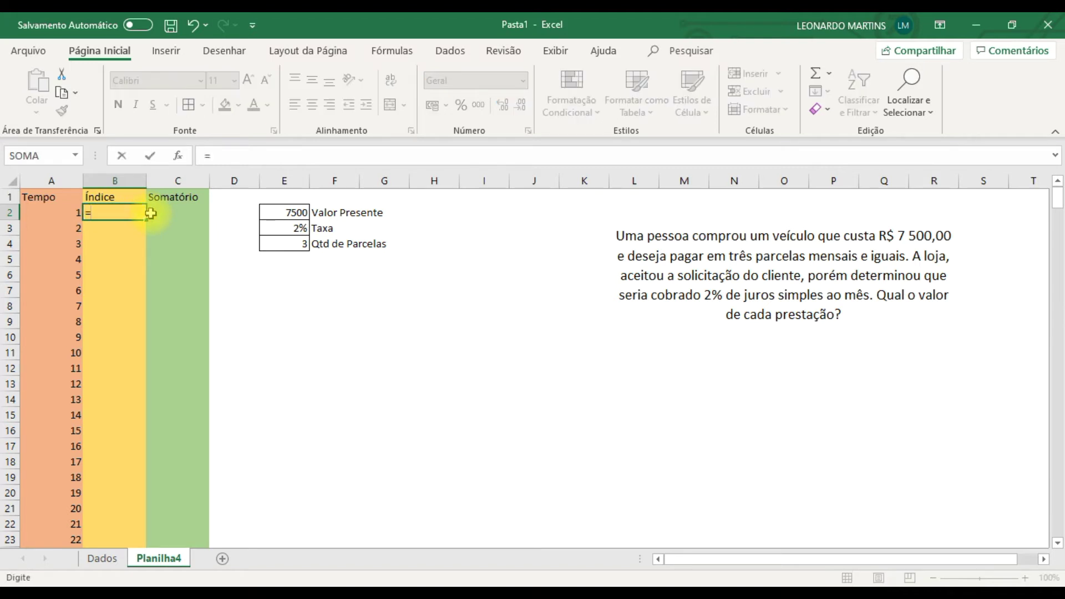
text(1)
text(/(1+in)
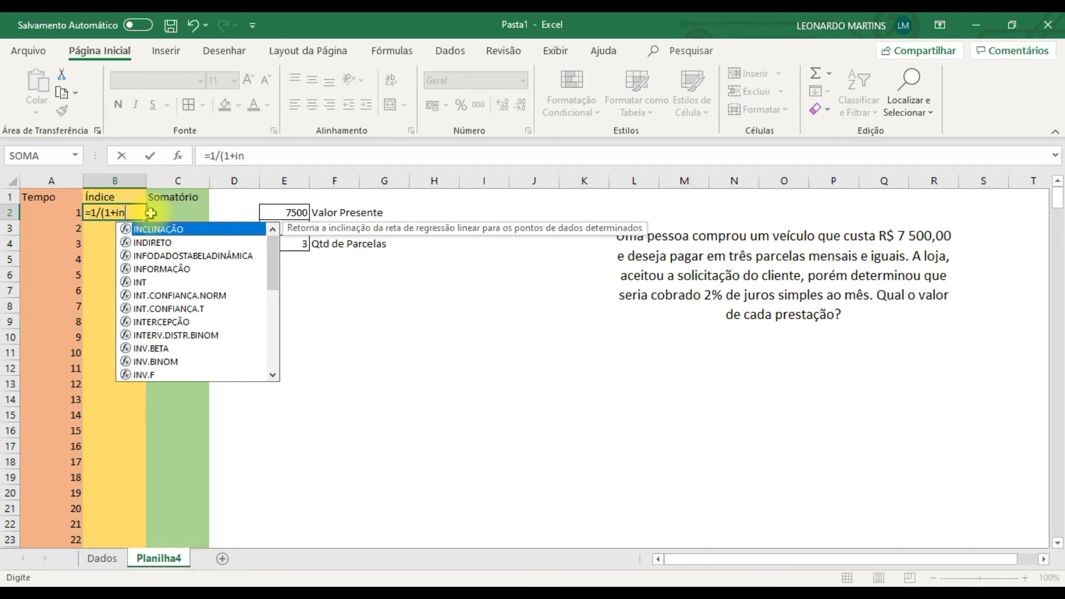
text())
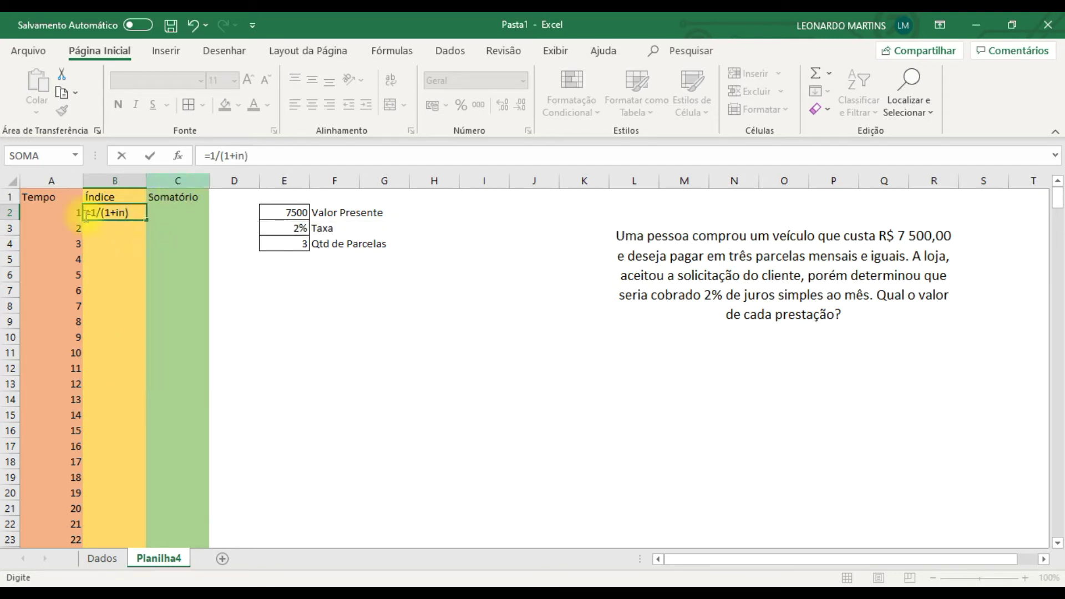
key(F2)
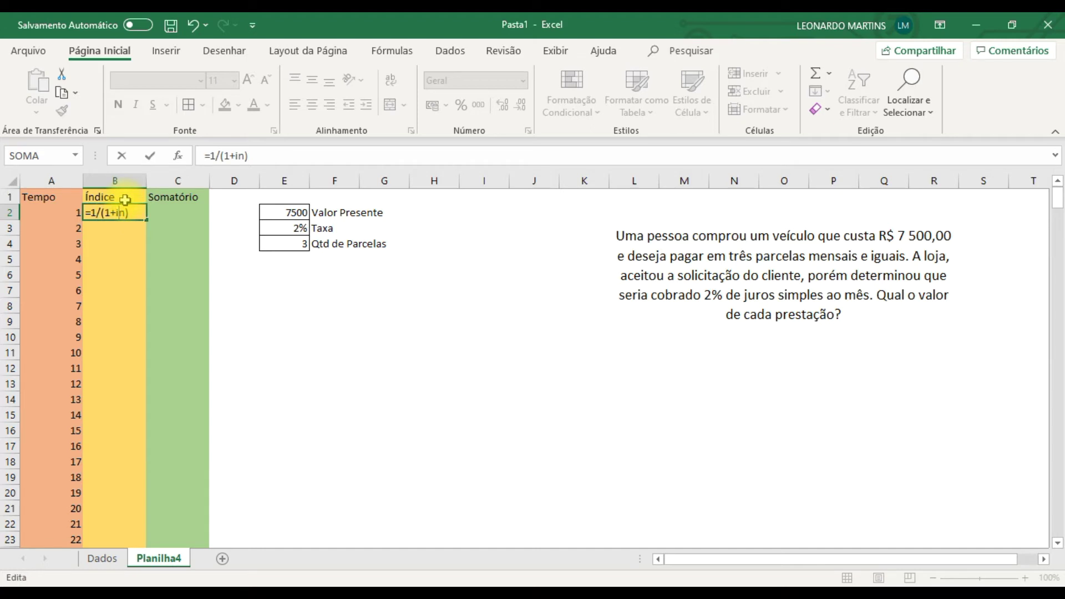
key(BackSpace)
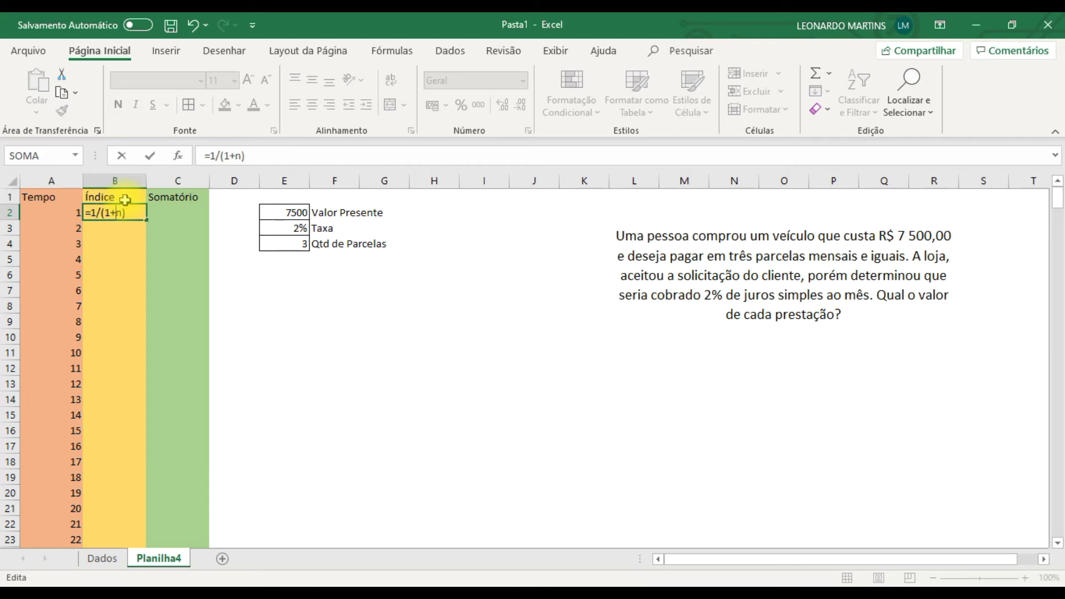
click(283, 226)
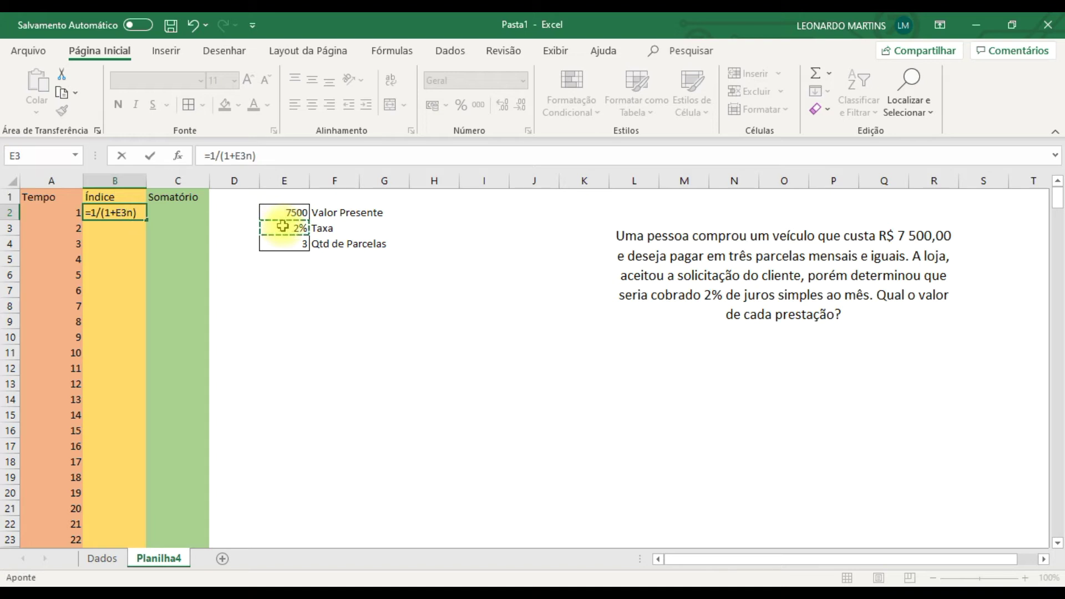
key(Delete)
text(*)
click(70, 209)
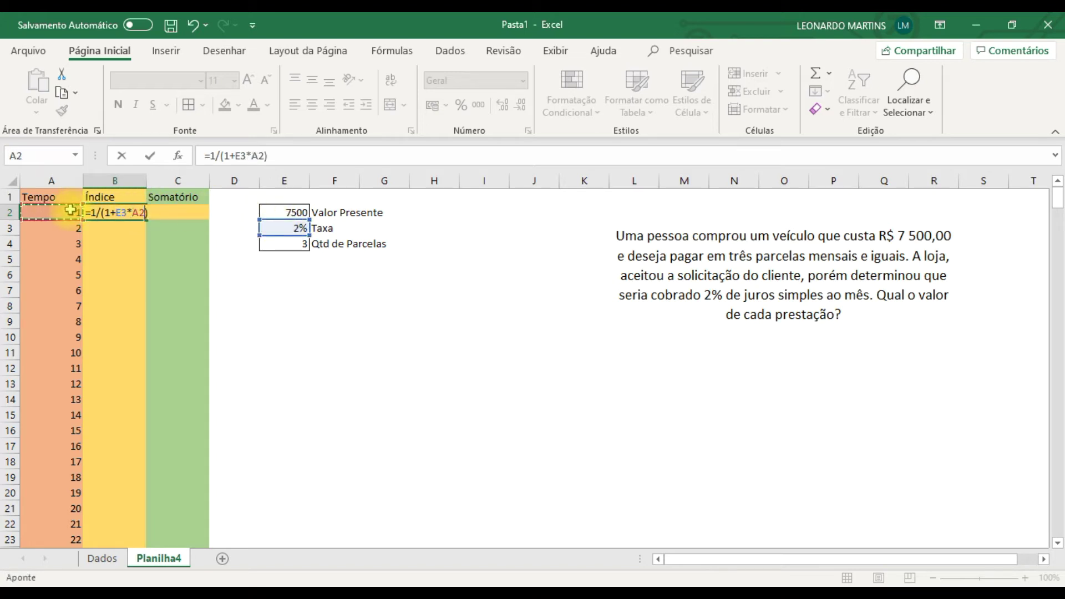
key(Return)
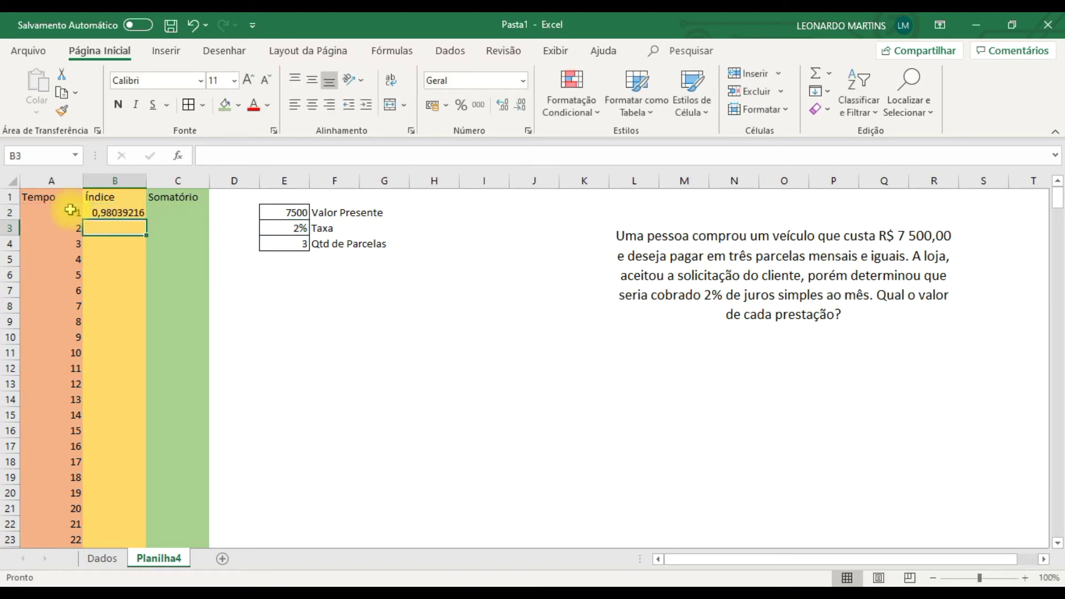
- Enter the formula =1/(1+E3*A3) in cell B3 for the second Índice value
click(115, 216)
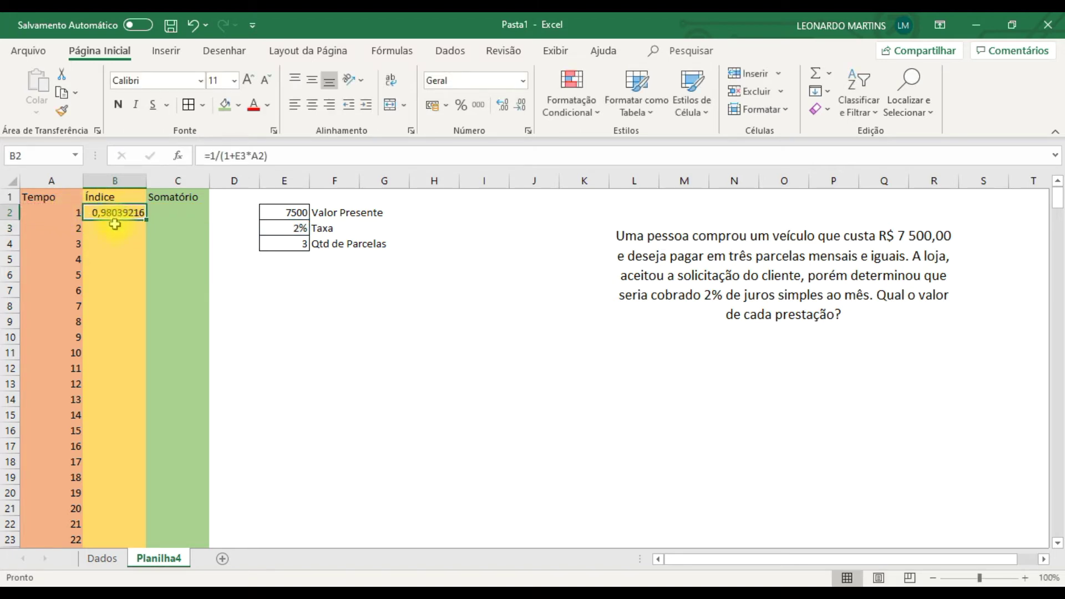
click(114, 224)
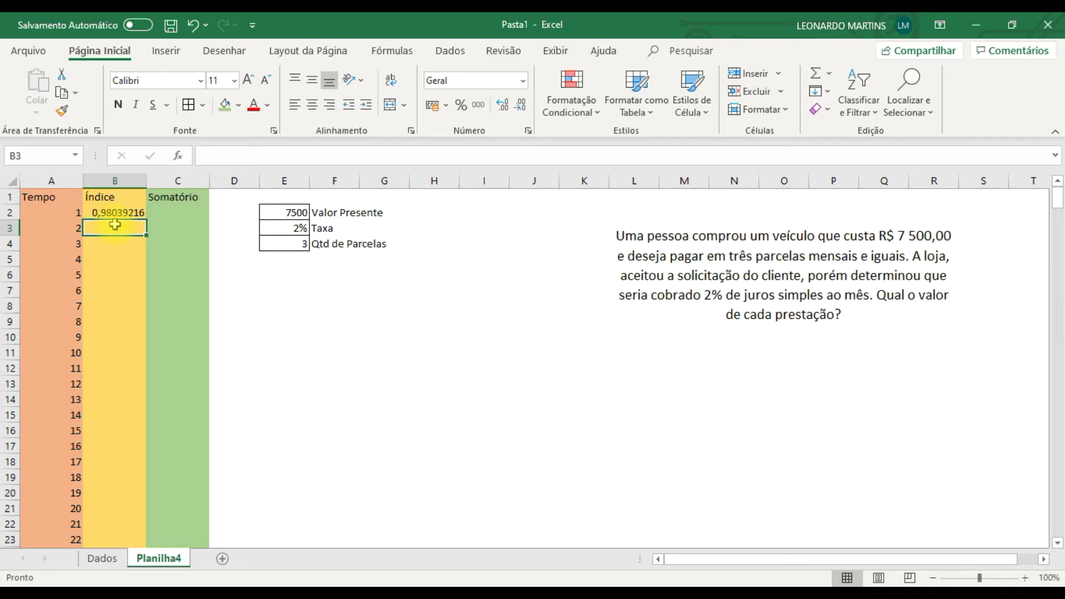
text(=)
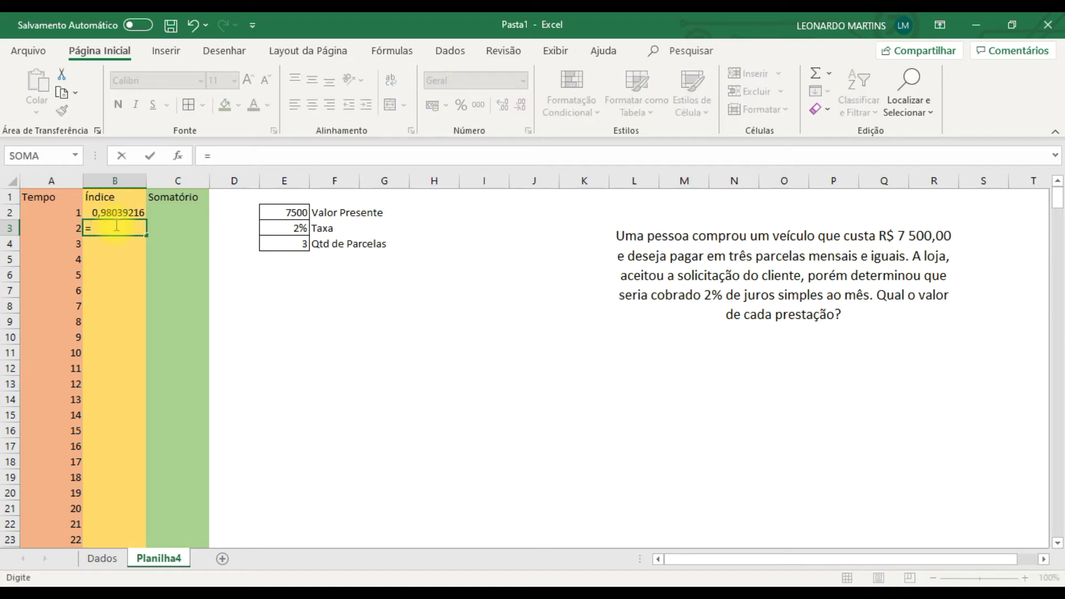
text(1/(1+)
click(297, 225)
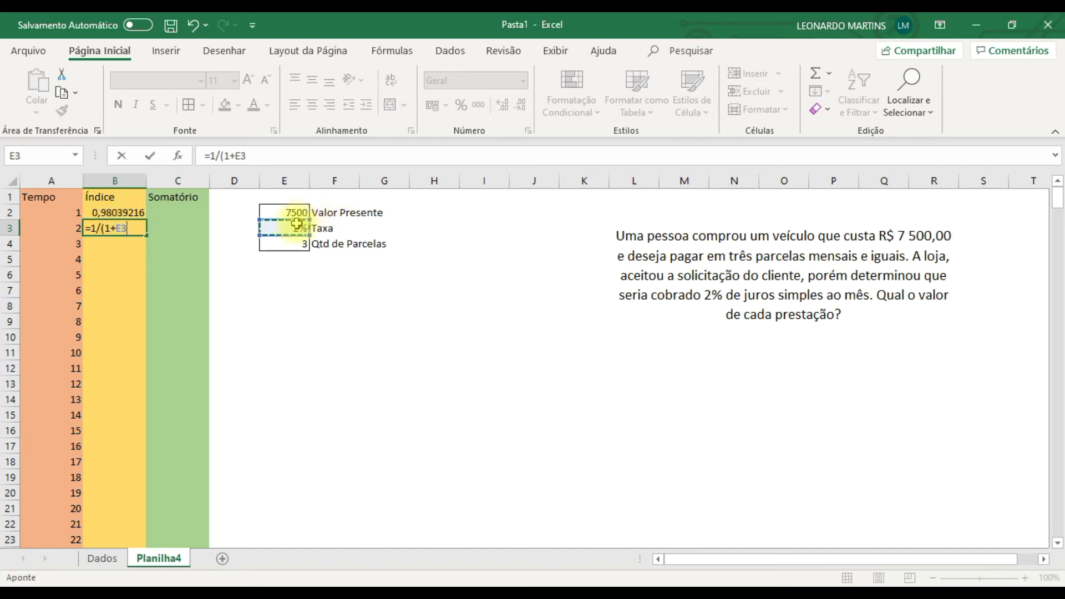
text(*)
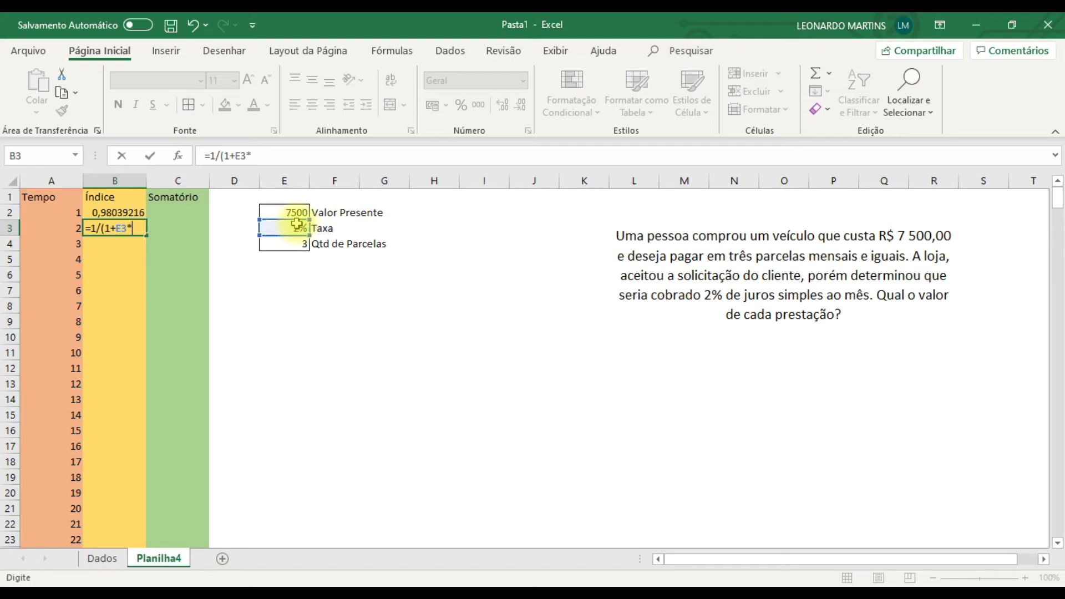
click(67, 228)
key(Return)
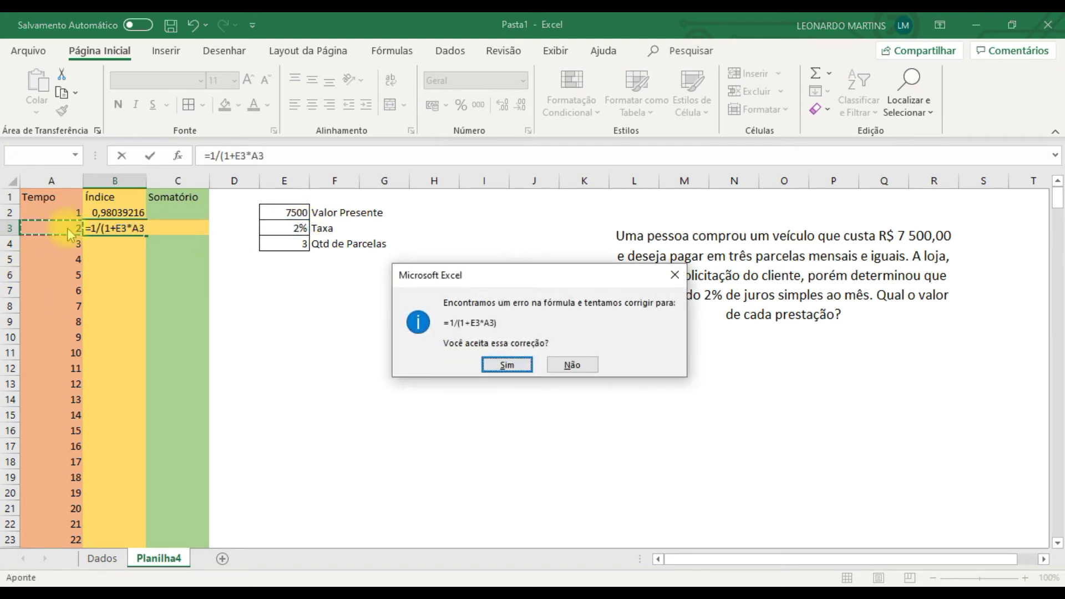
key(Return)
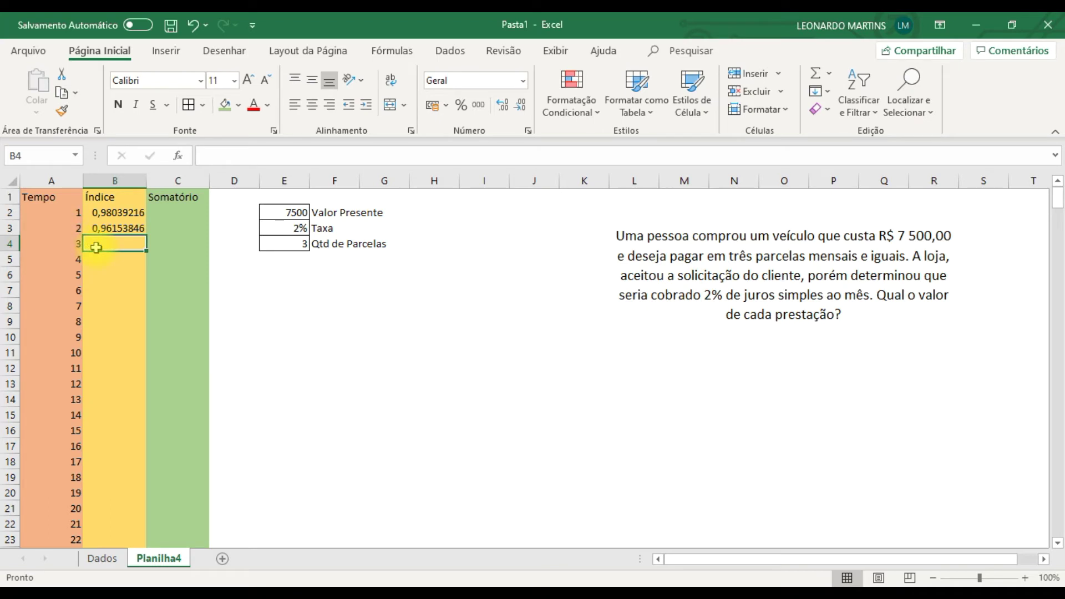
- Try to fill the B3 formula down the Índice column and check the cells below it
click(111, 229)
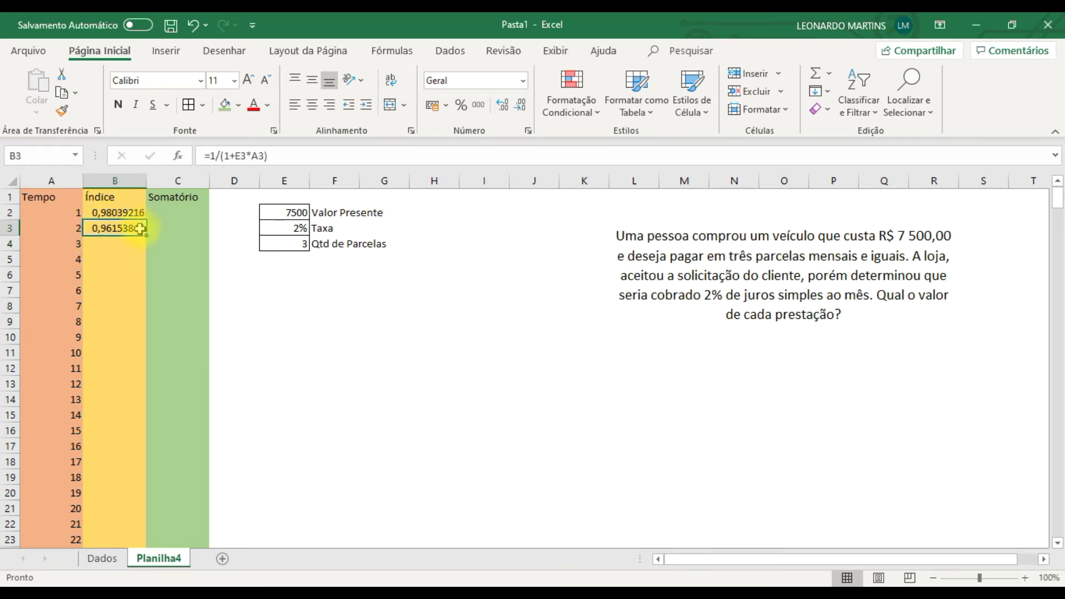
mouse_move(148, 238)
mouse_down()
mouse_move(148, 375)
mouse_move(173, 561)
mouse_move(154, 428)
mouse_move(186, 105)
mouse_move(137, 240)
mouse_move(141, 228)
mouse_up()
double_click(145, 236)
click(142, 244)
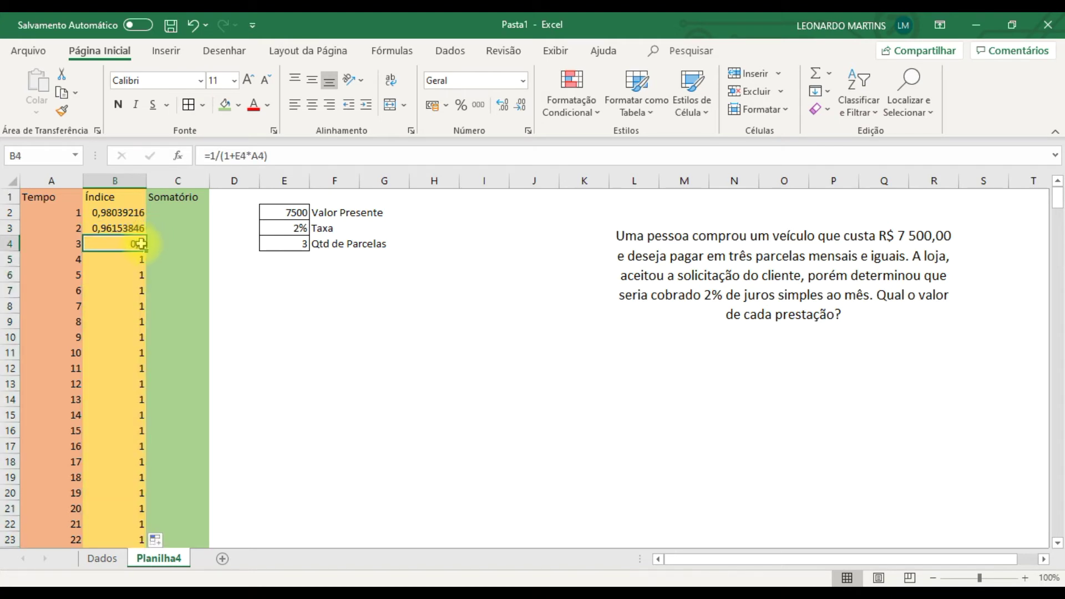
click(142, 261)
scroll(116, 395, down, 15)
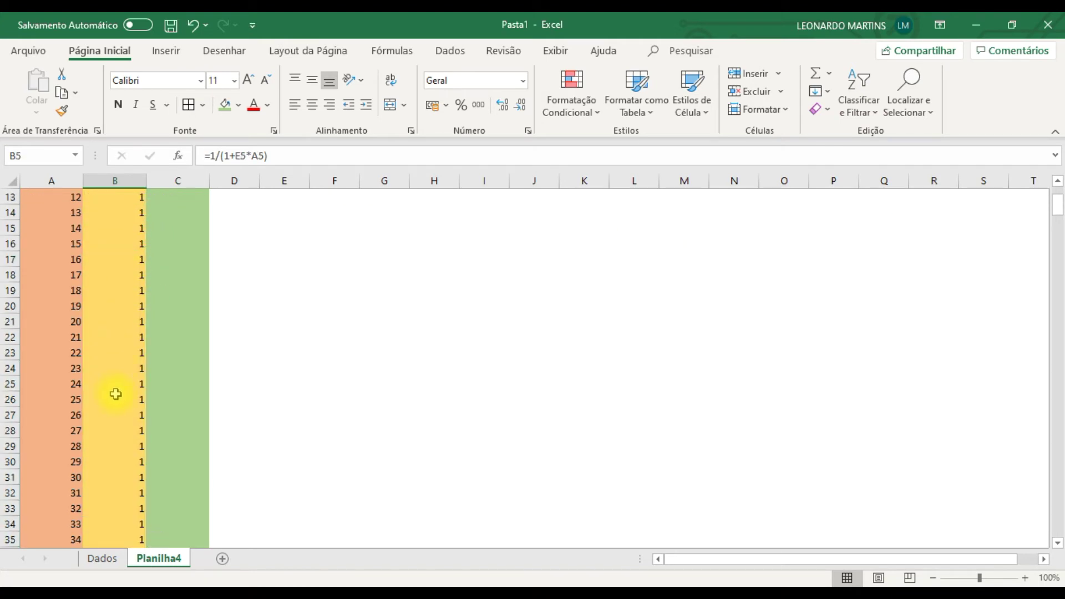
scroll(115, 394, up, 15)
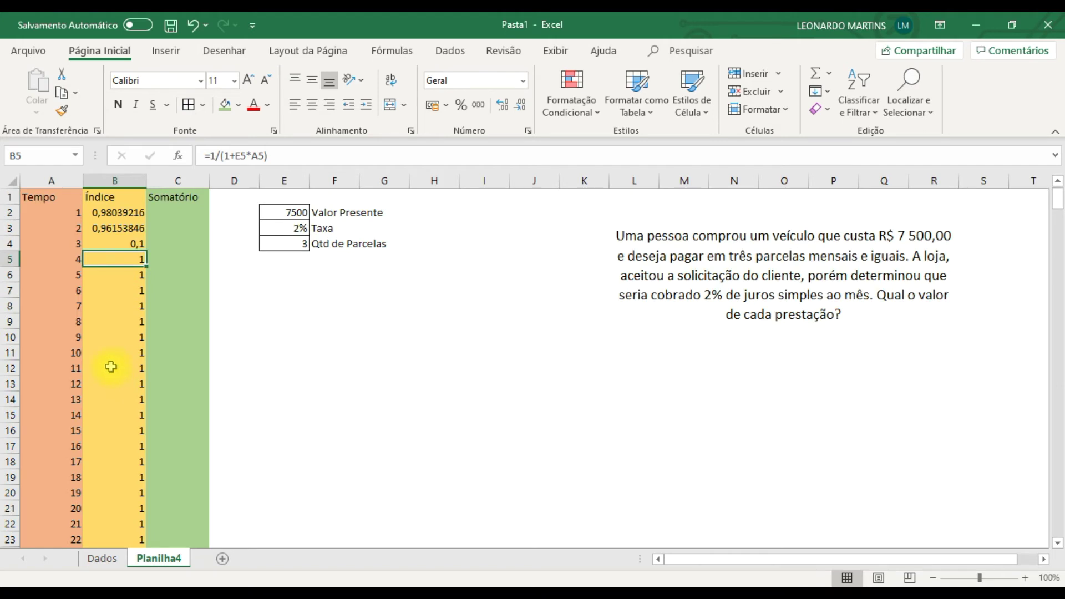
- Clear the filled Índice formulas from cell B4 down to the end of the column
click(116, 239)
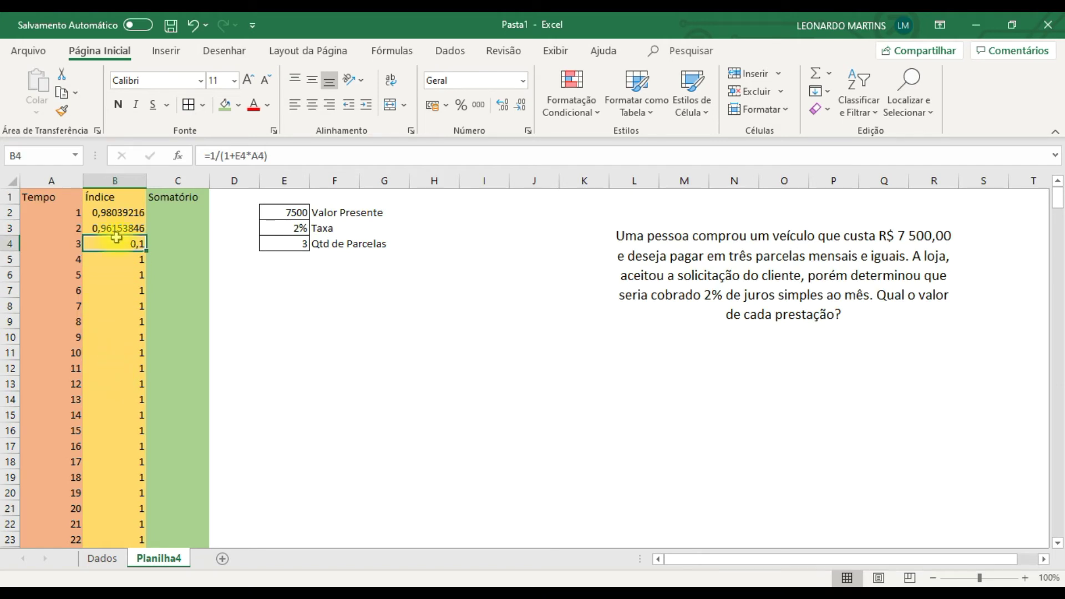
key(ctrl+shift+Down)
key(Delete)
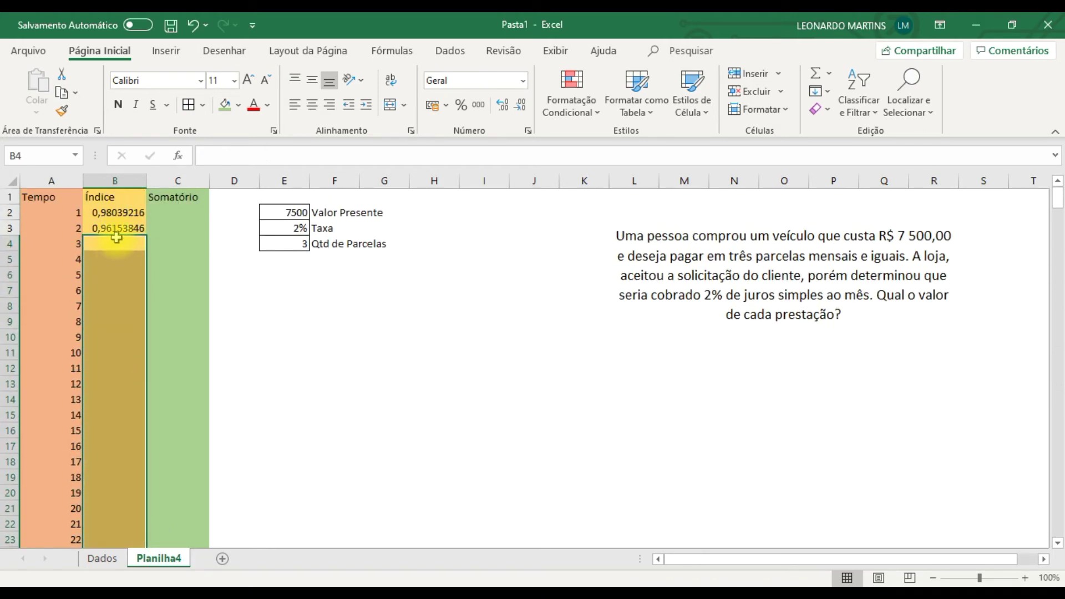
- Fill the B3 formula down the Índice column again and check the copied formulas in B4 to B7
click(93, 229)
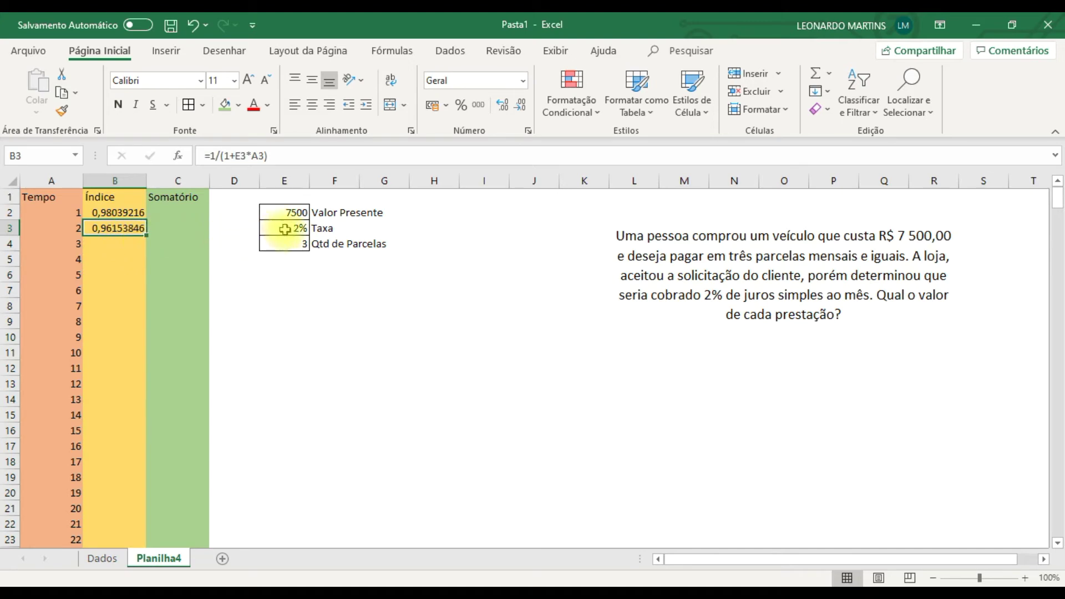
double_click(147, 236)
click(123, 243)
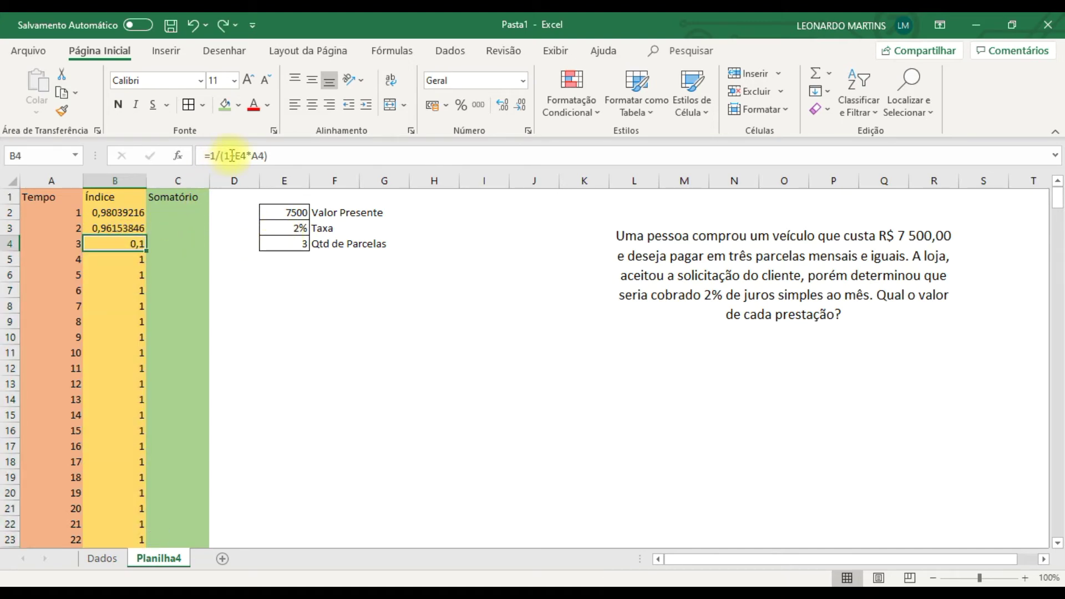
key(Down)
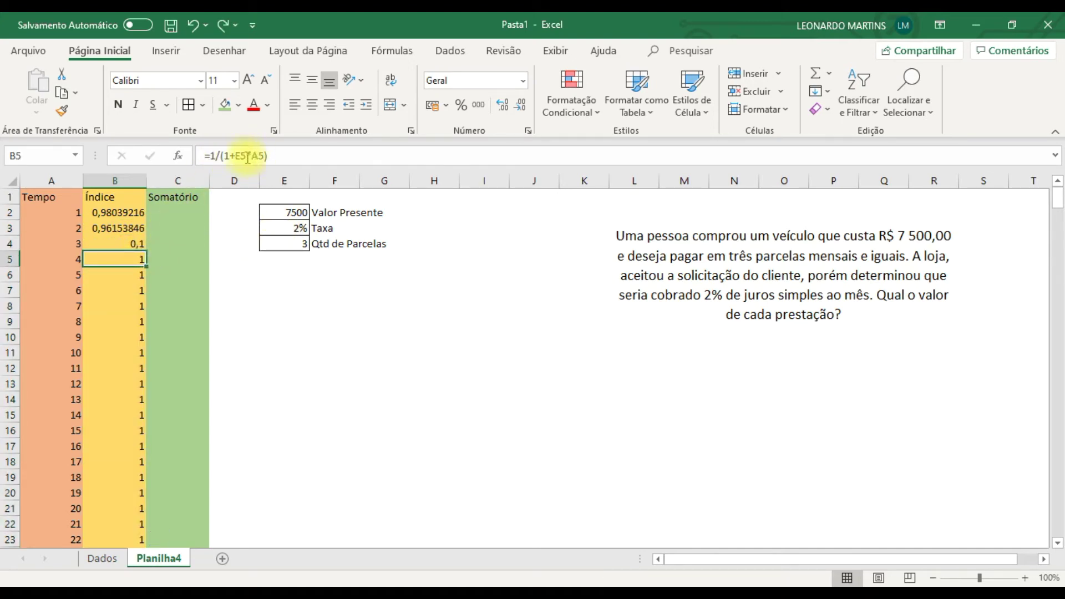
key(Down)
key(Down)
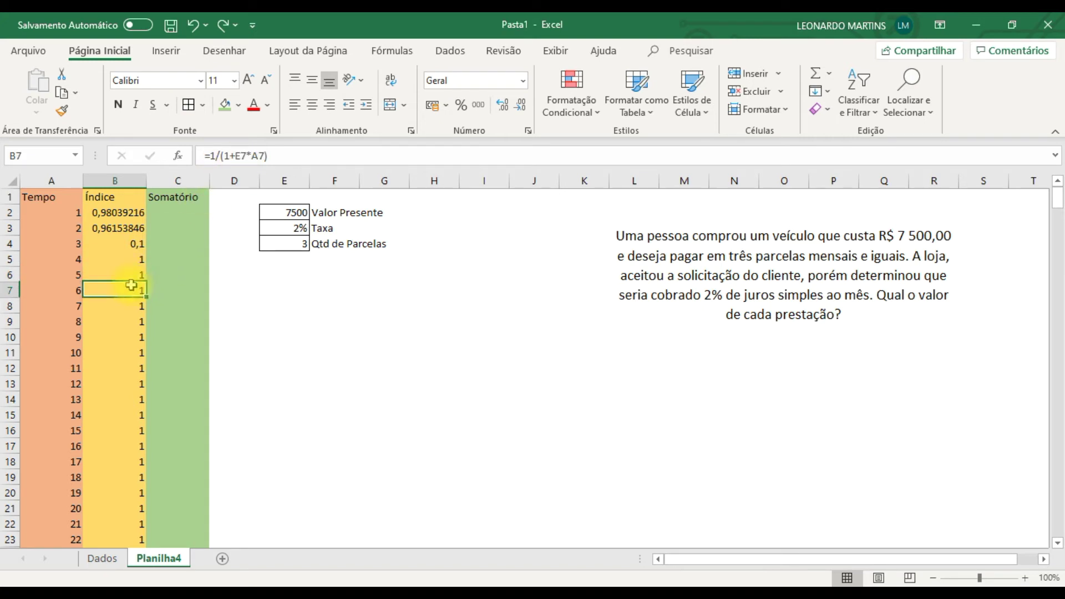
- Compare how the Taxa and Tempo references differ in the Índice formulas of cells B2 to B5
key(Up)
key(Up)
key(Up)
key(Up)
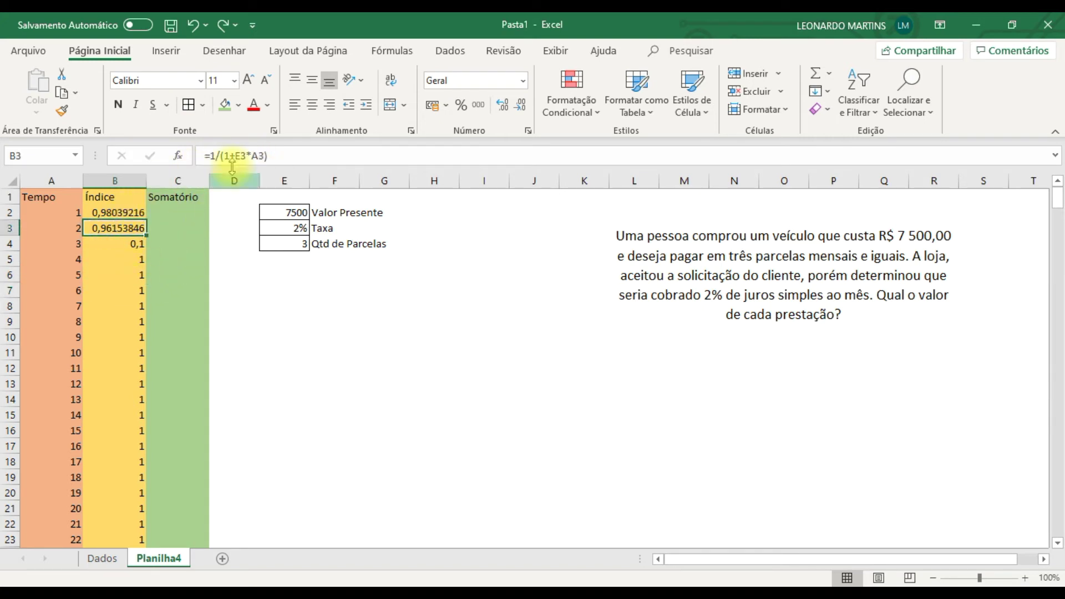
click(141, 209)
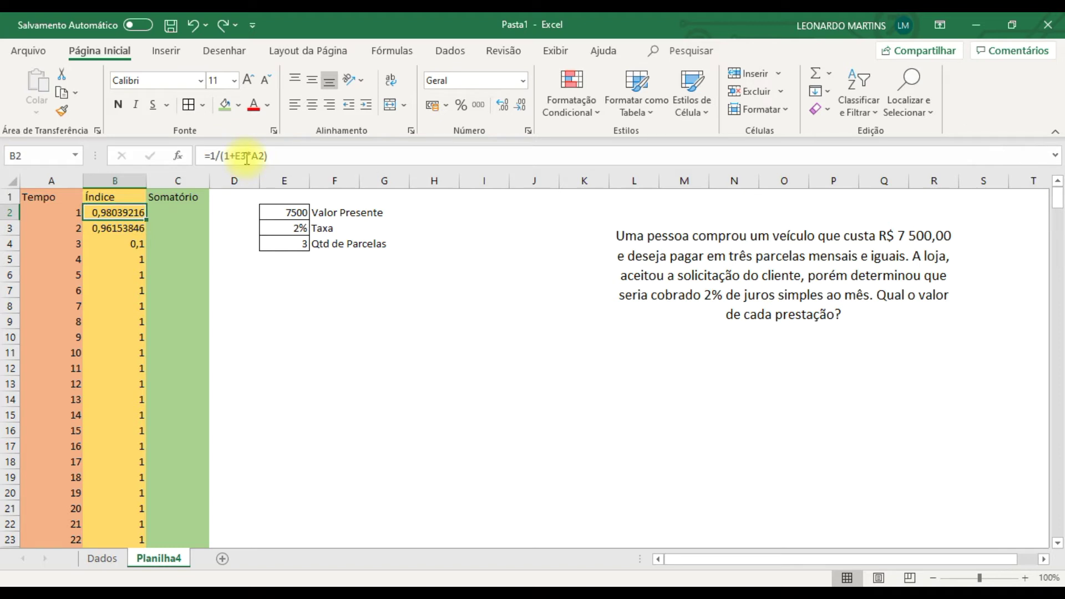
click(143, 228)
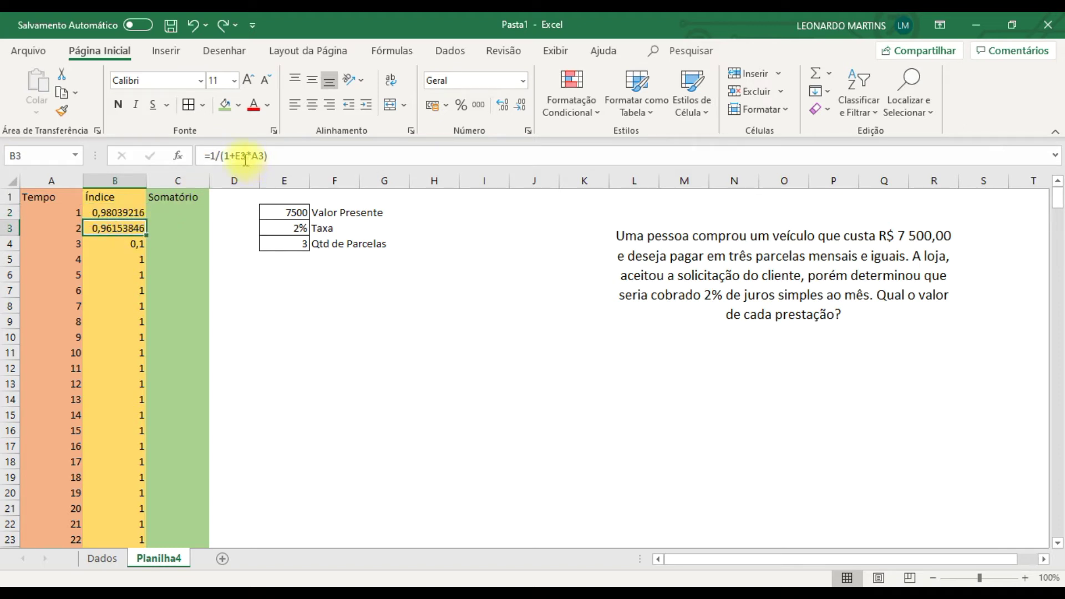
click(132, 242)
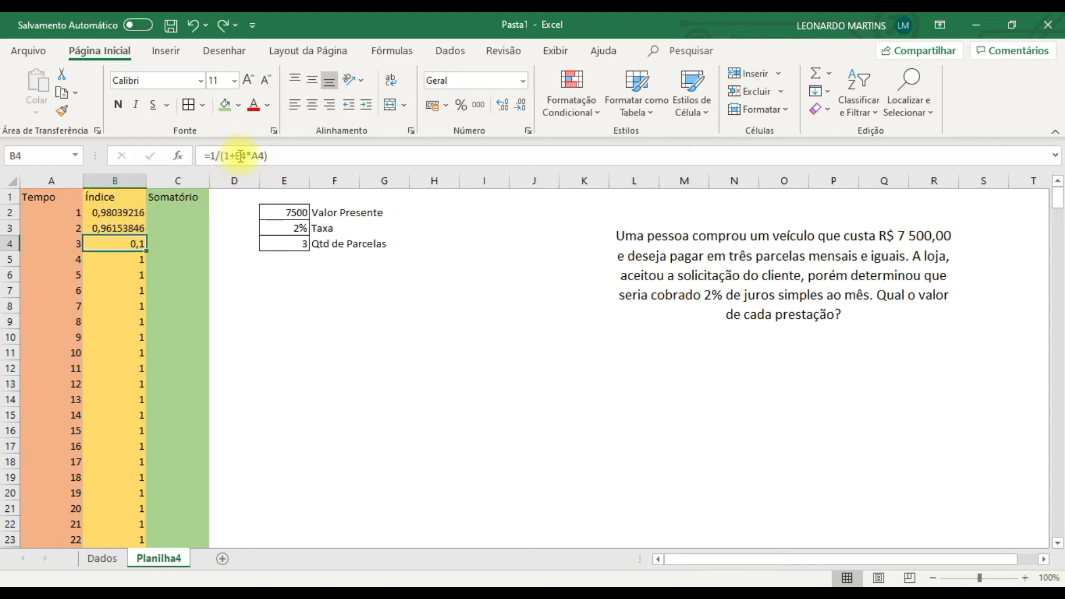
click(142, 255)
click(120, 245)
click(118, 226)
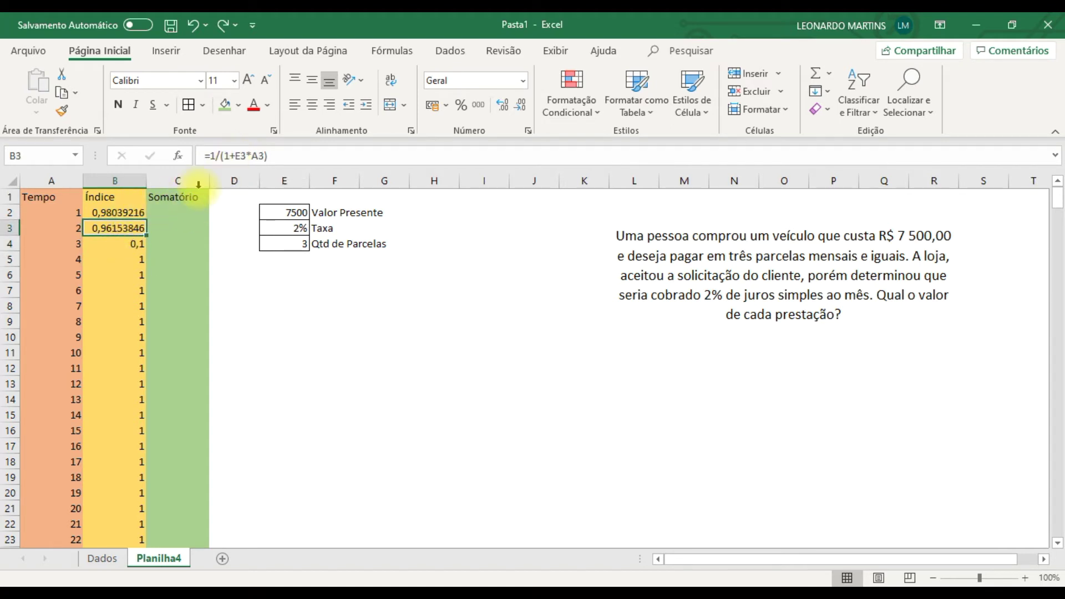
- Change the Taxa reference to E3 in the Índice formulas of cells B4 and B5
click(138, 243)
click(239, 155)
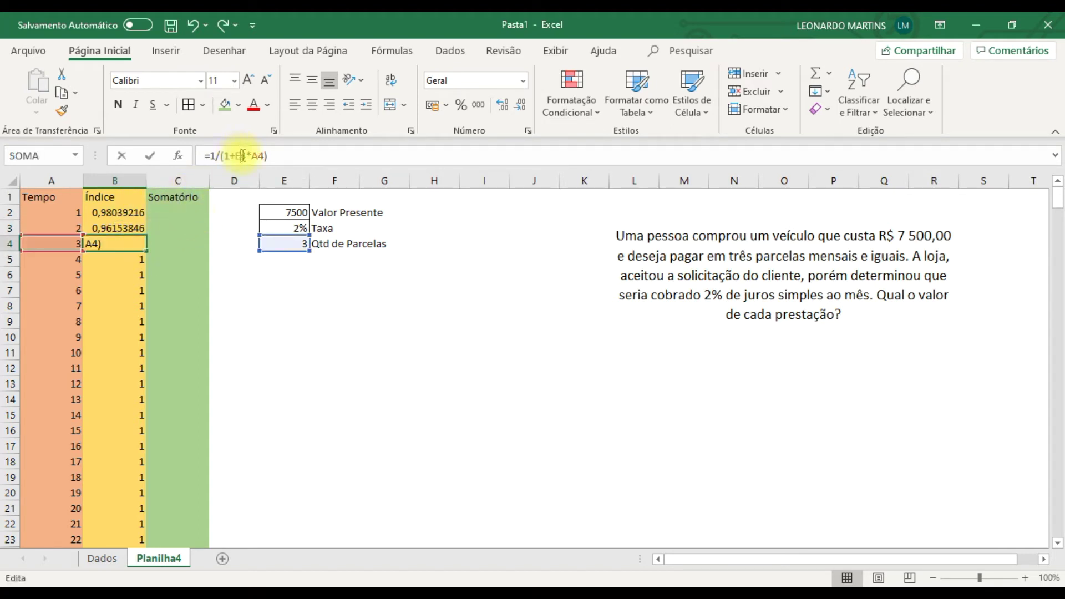
key(BackSpace)
text(3)
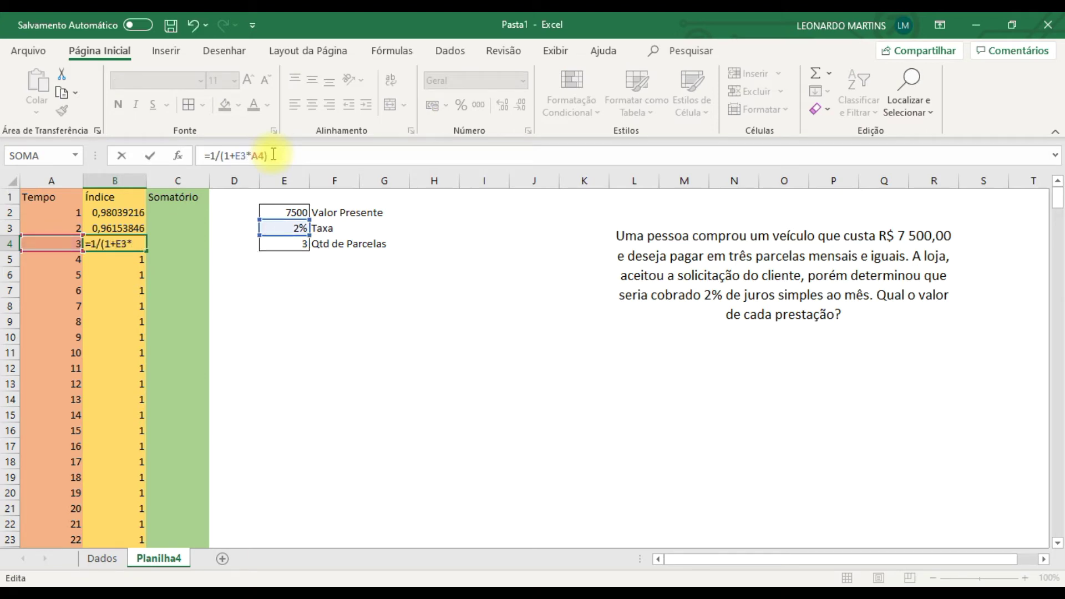
key(Return)
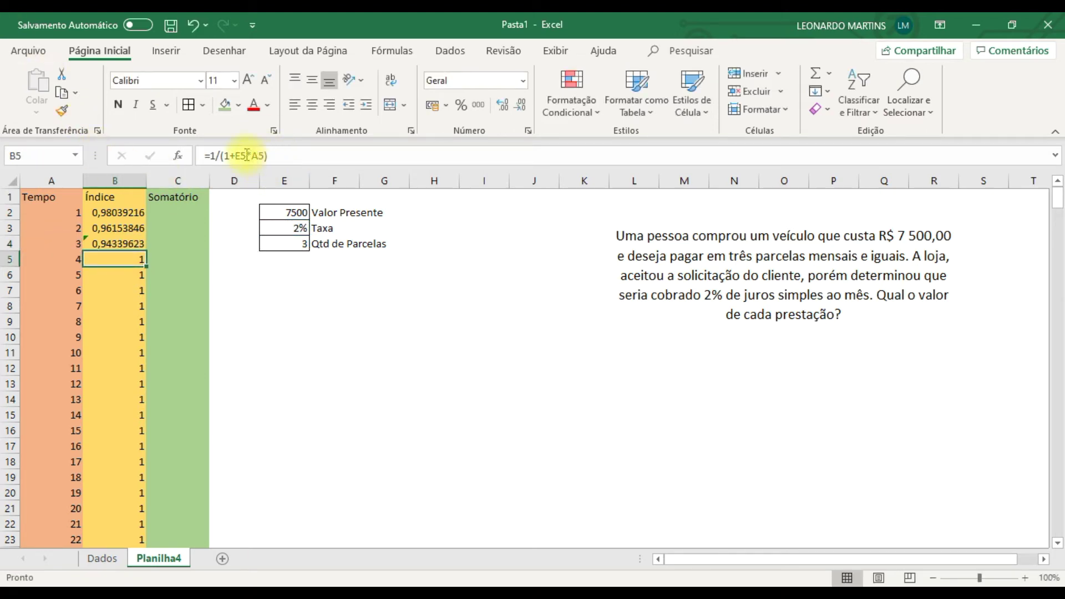
click(247, 156)
key(BackSpace)
text(3)
key(Return)
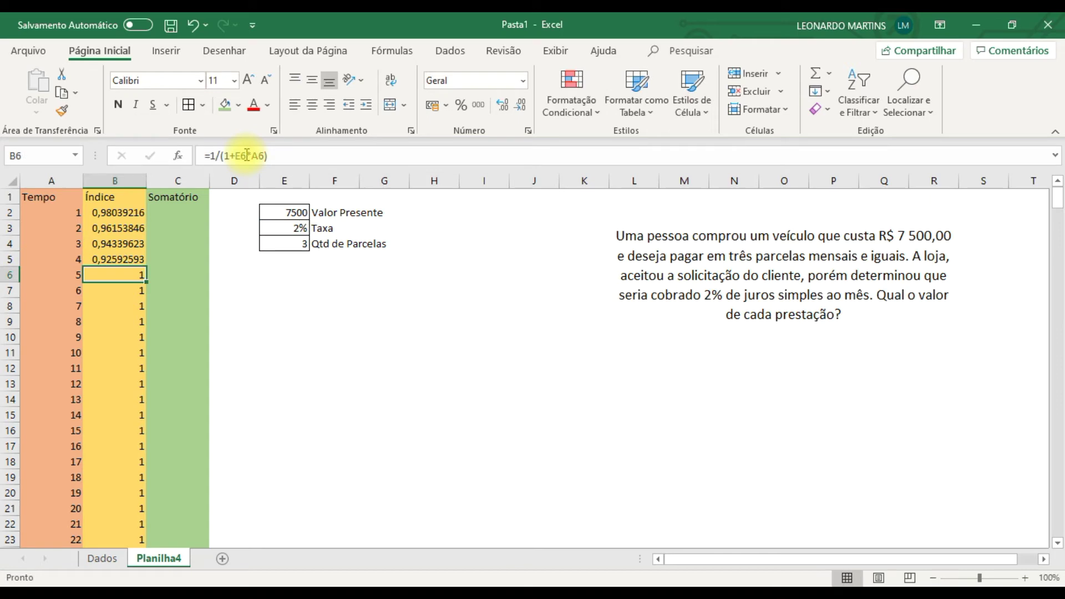
- Clear all the Índice formulas below cell B2
click(119, 244)
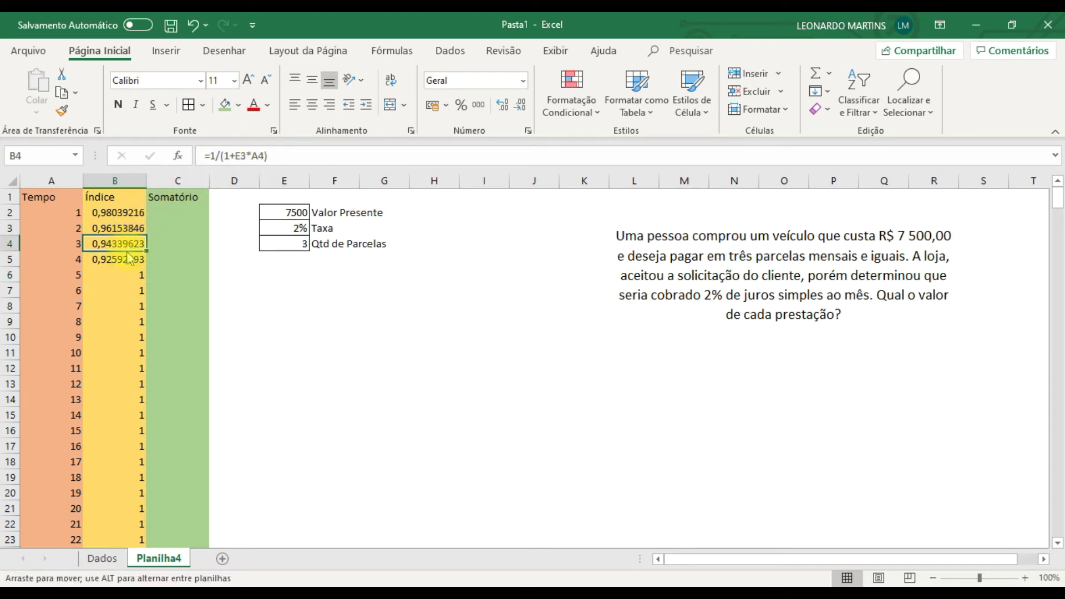
click(128, 258)
key(ctrl+shift+Down)
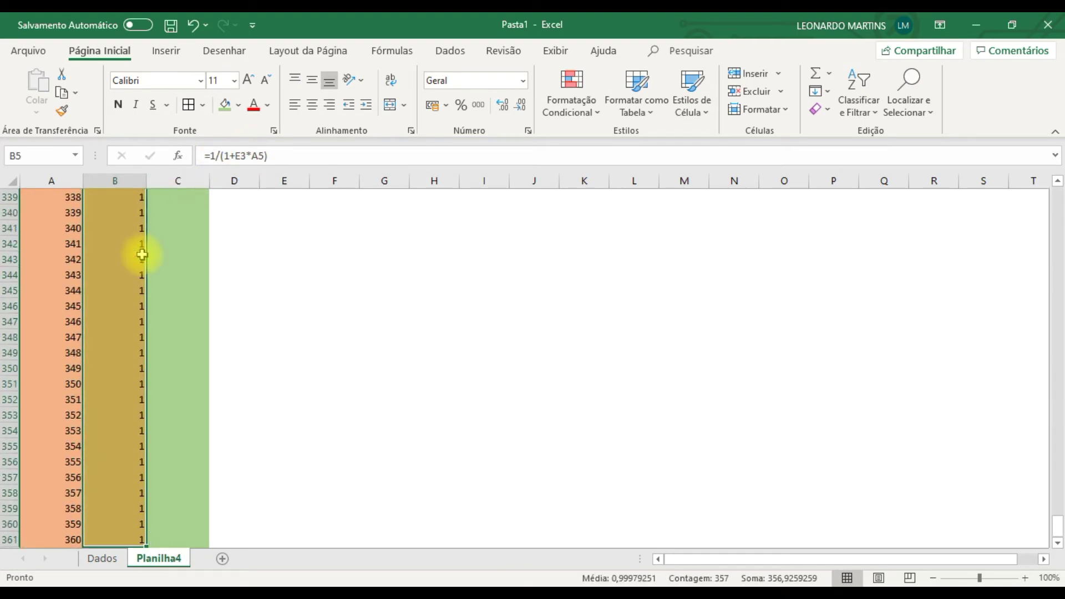
key(Delete)
drag(127, 227, 125, 260)
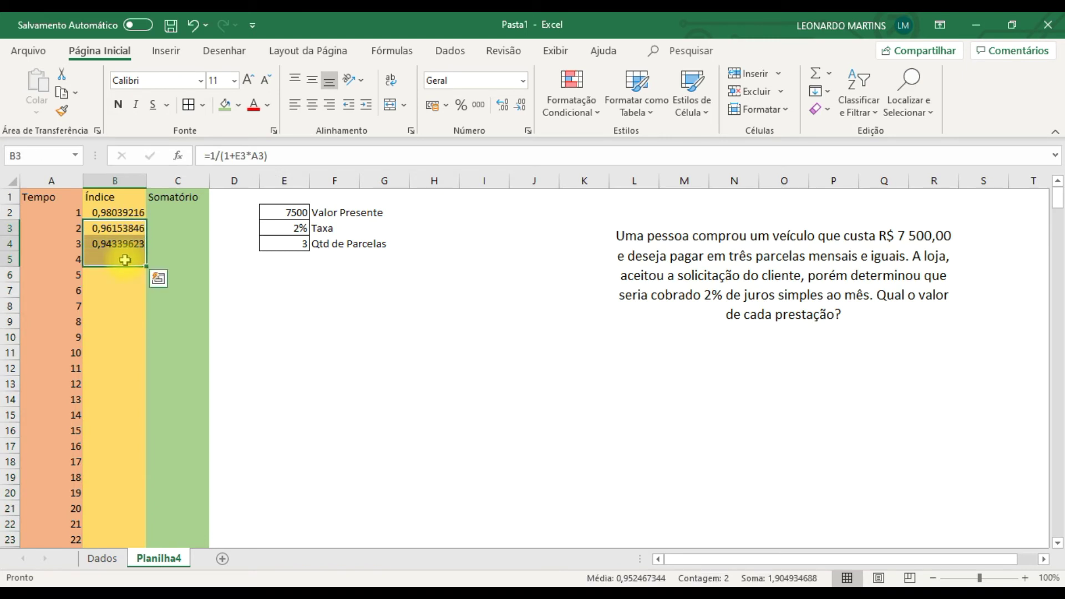
key(Delete)
- Make the Taxa reference absolute in cell B2 so the formula reads =1/(1+$E$3*A2)
click(111, 212)
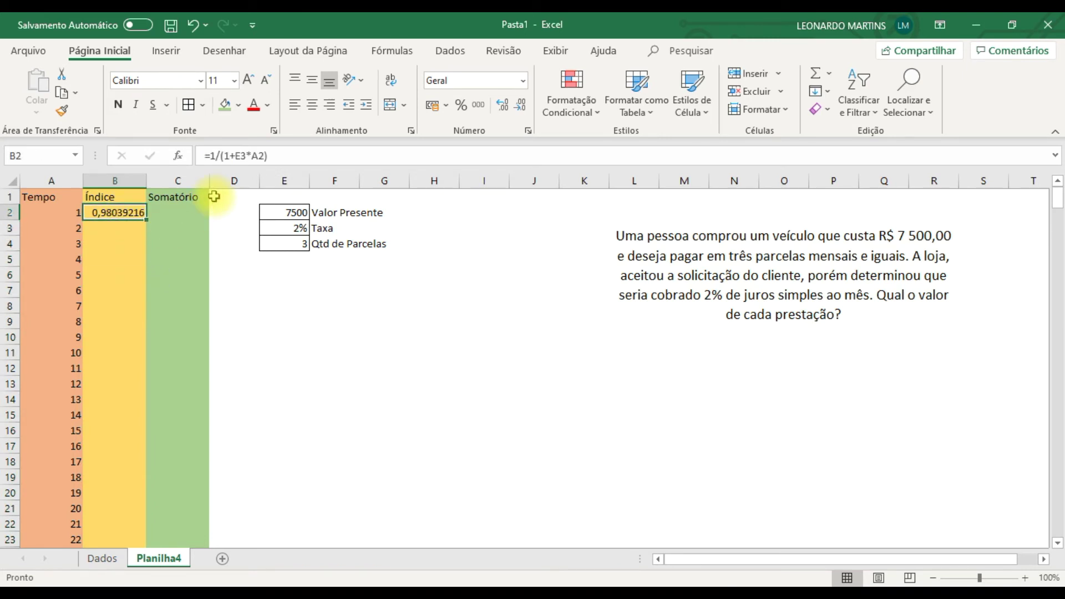
click(247, 155)
key(Left)
key(Left)
text($)
key(Right)
text($)
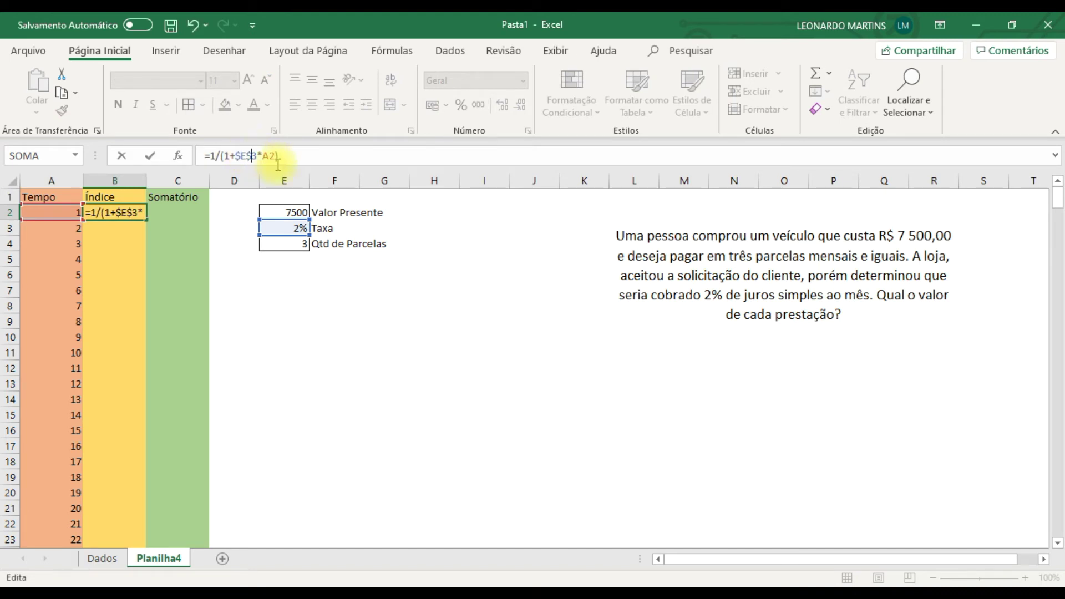
key(Return)
- Fill the B2 formula down the Índice column for every Tempo row and review the calculated values
click(137, 209)
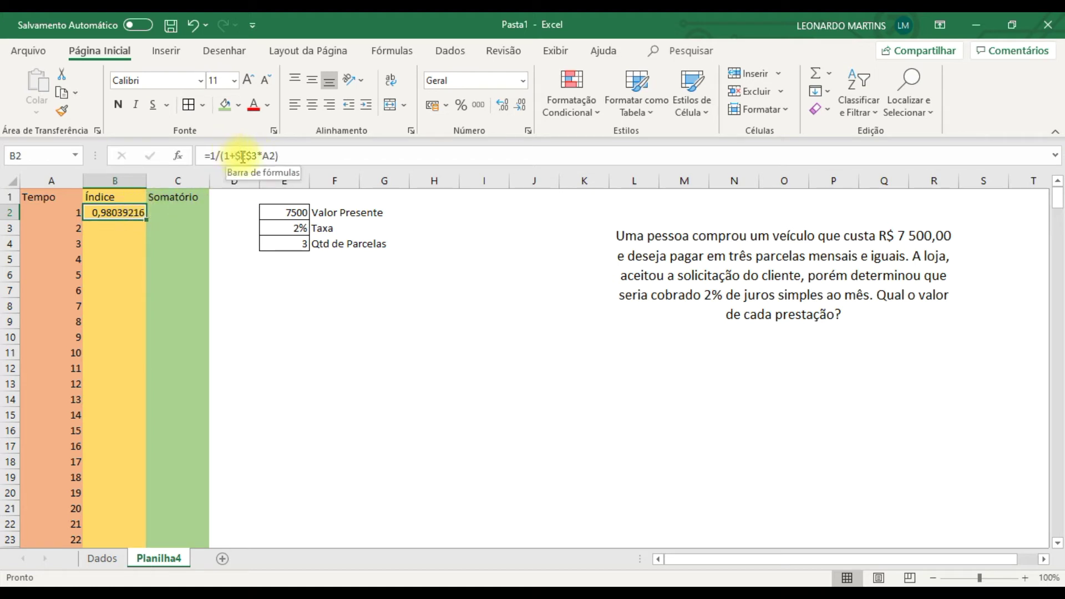
double_click(146, 220)
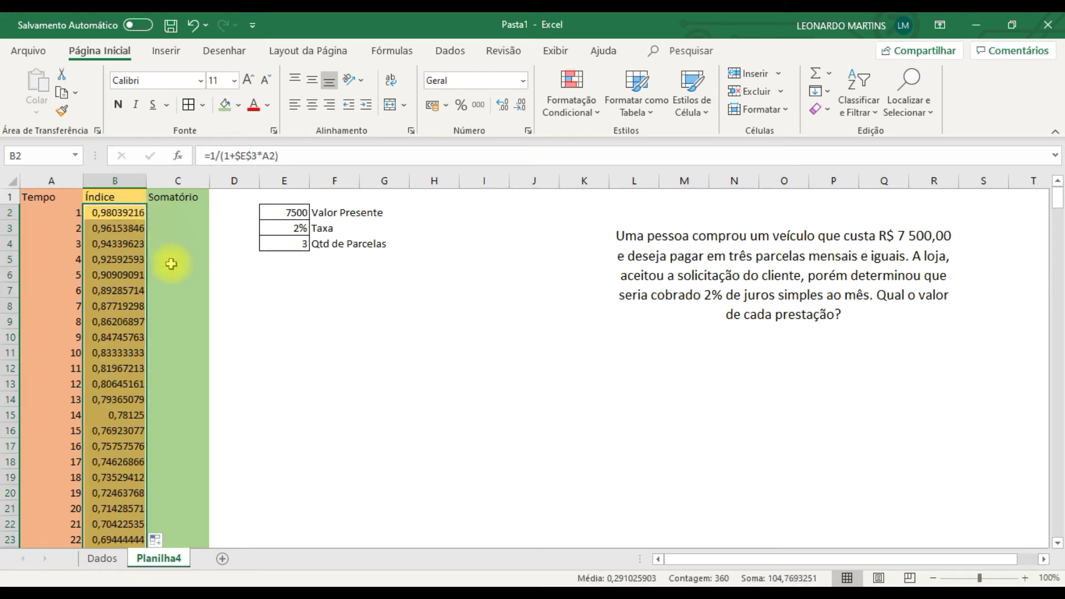
scroll(180, 341, down, 16)
scroll(183, 344, down, 5)
scroll(184, 343, up, 9)
click(185, 344)
scroll(129, 399, down, 20)
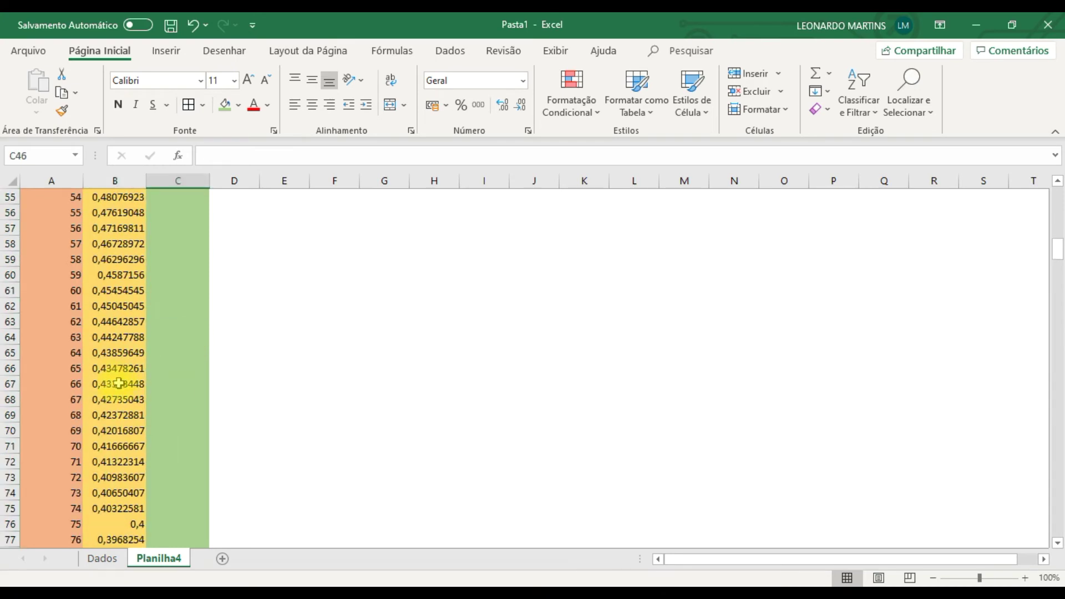
scroll(129, 399, down, 20)
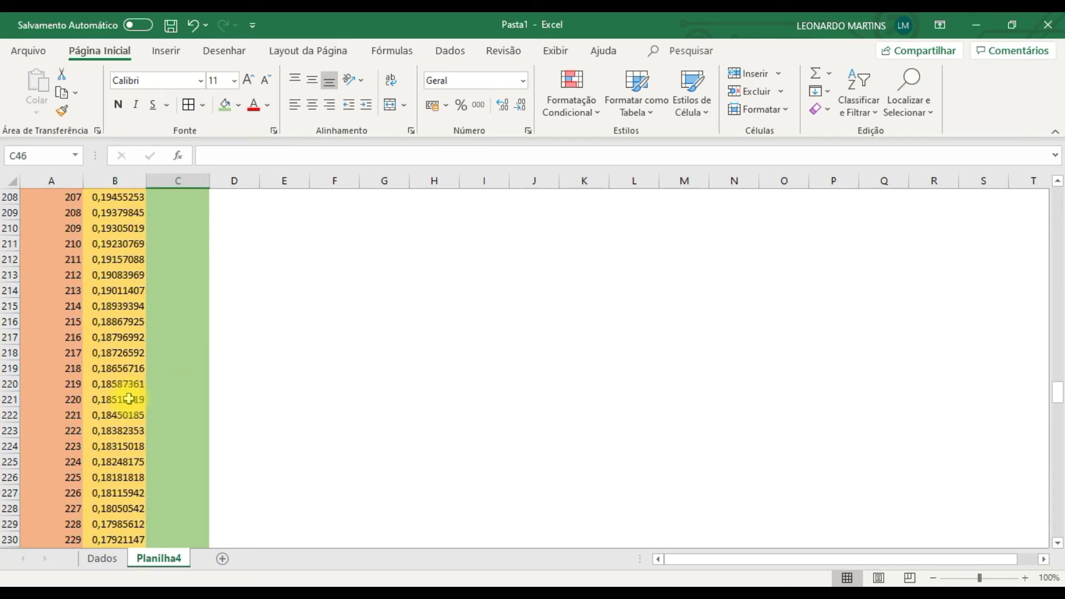
- Enter a formula in Somatório cell C2 that references the first Índice value, =B2
scroll(131, 365, up, 12)
scroll(131, 365, up, 20)
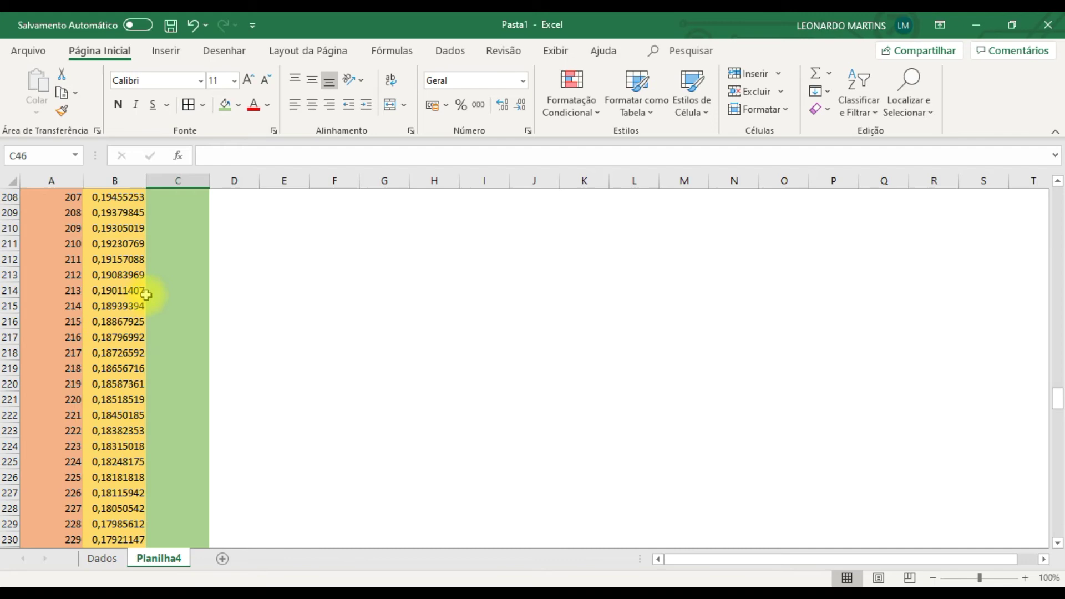
scroll(172, 296, up, 20)
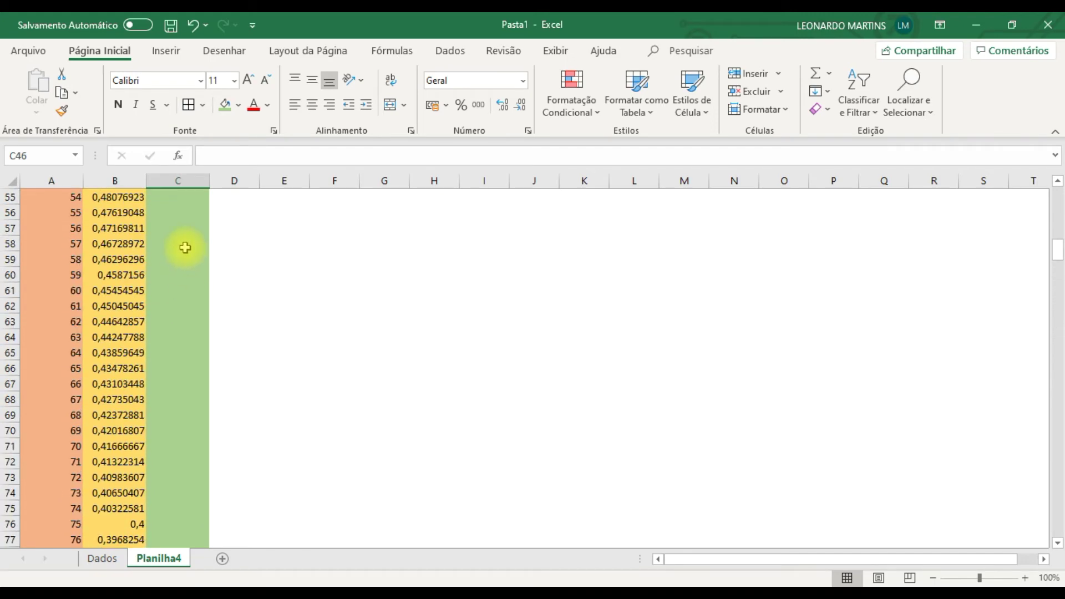
scroll(185, 248, up, 18)
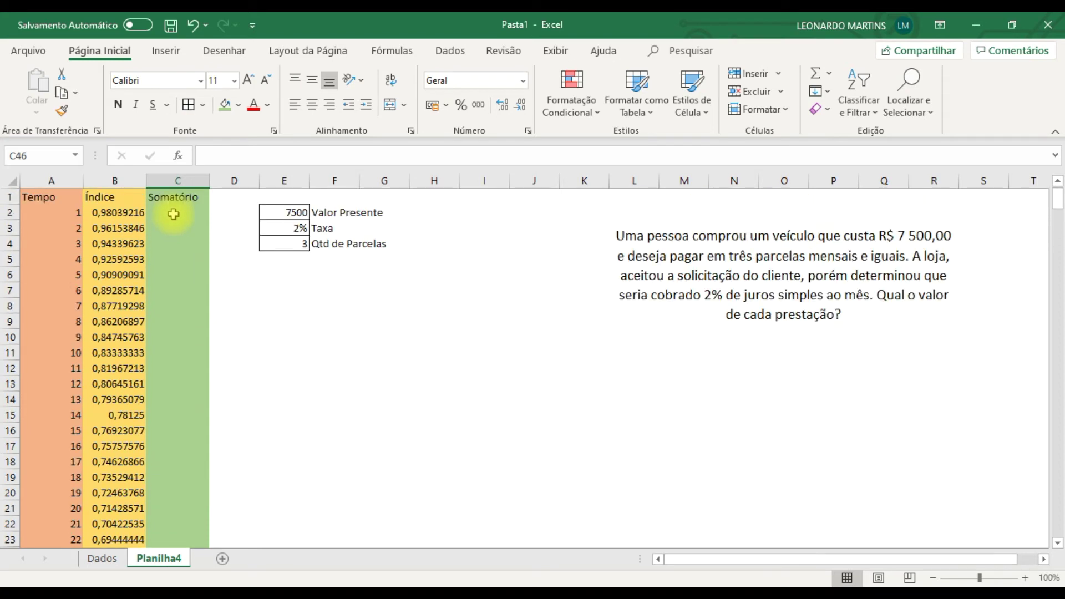
click(162, 212)
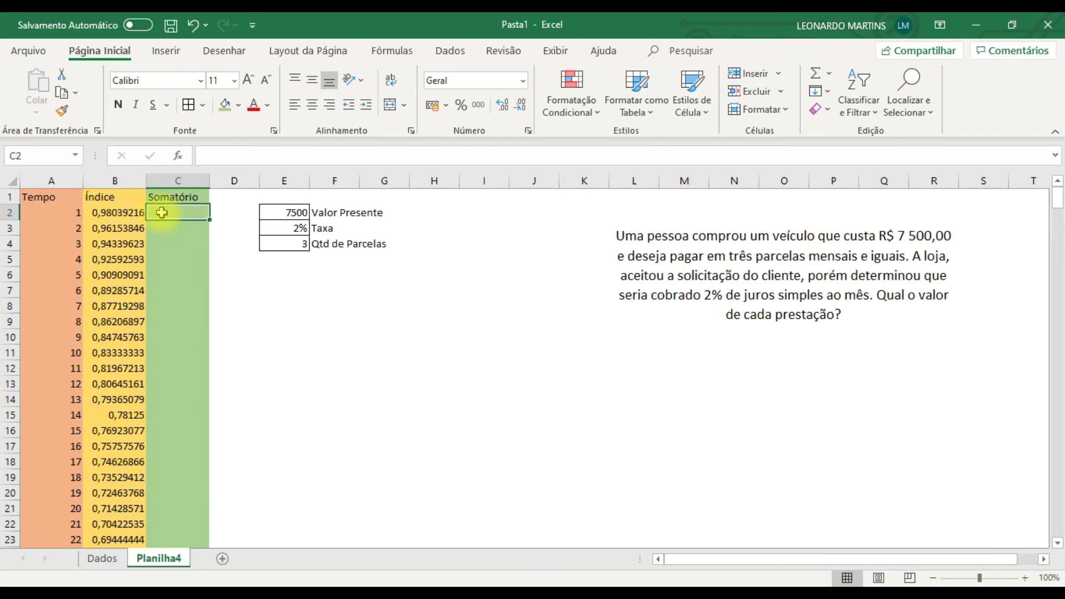
text(=)
click(110, 210)
key(Return)
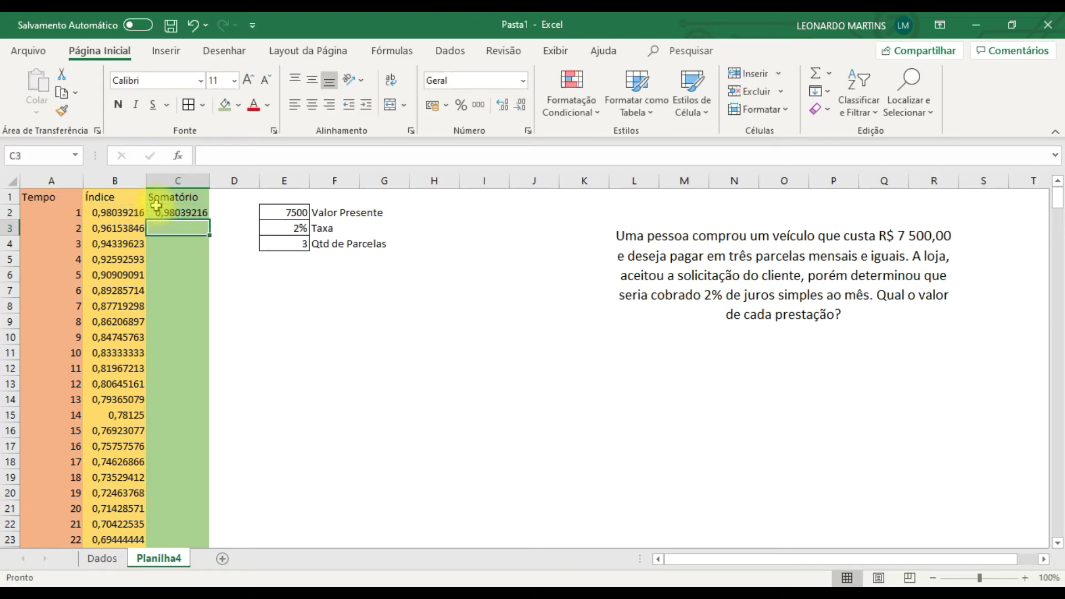
- Enter the formula =B3+C2 in cell C3 to add the second Índice to the previous sum
text(=)
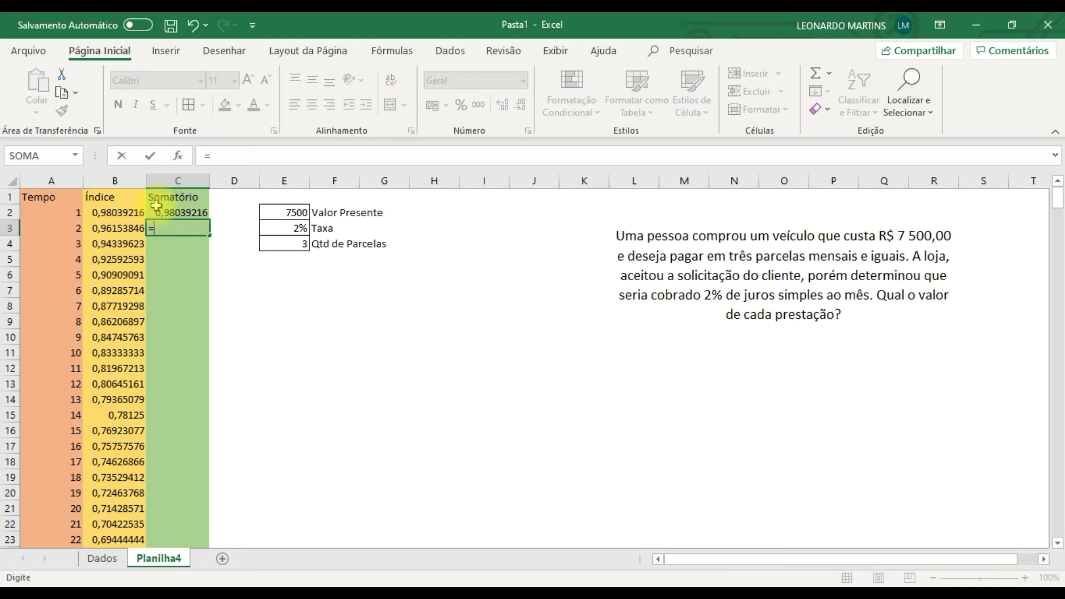
click(130, 225)
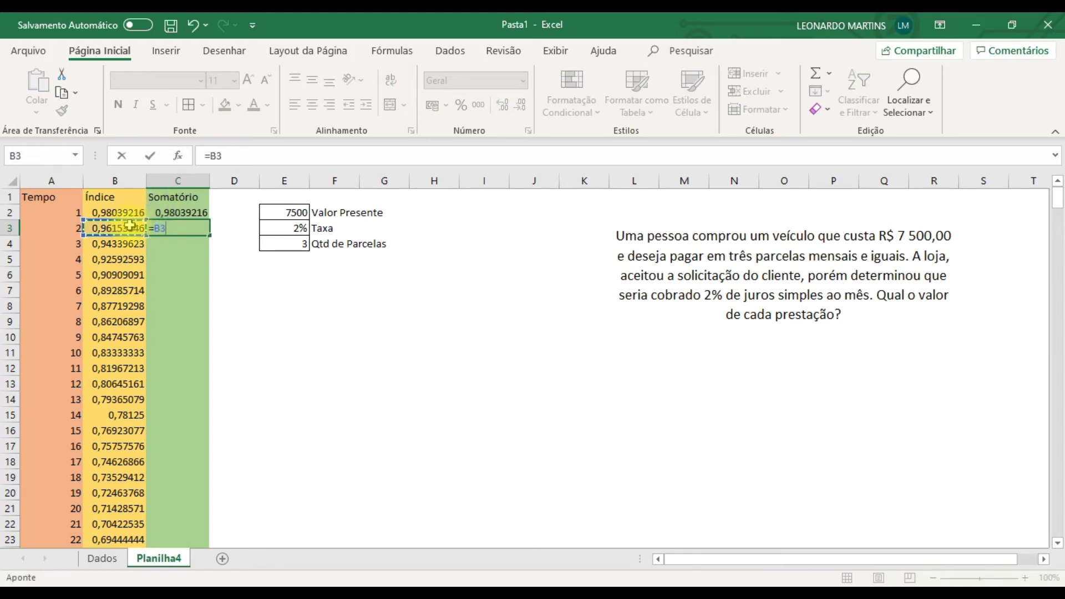
text(+)
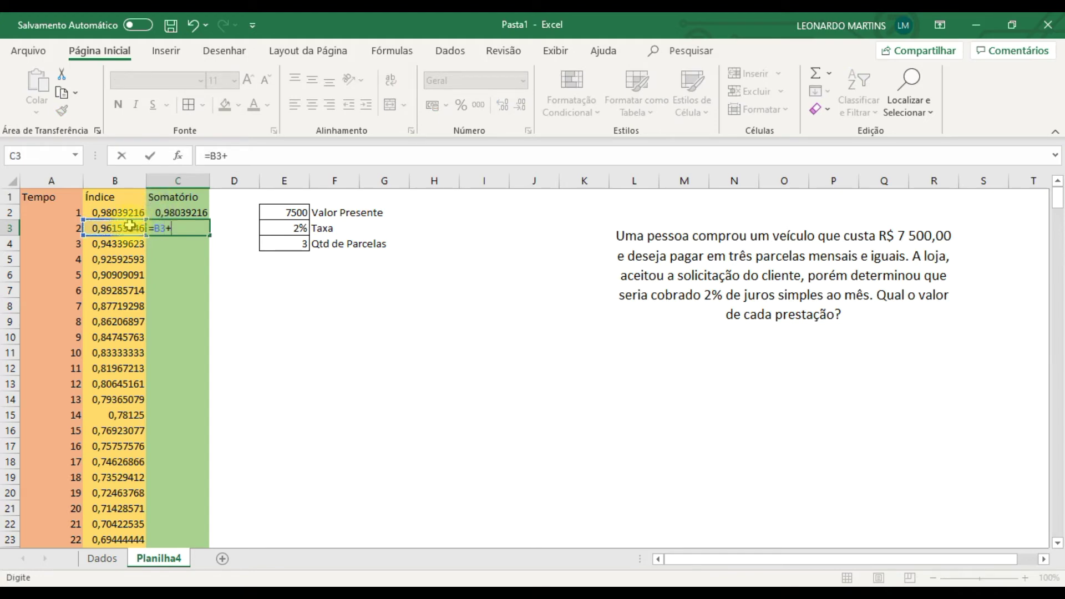
click(159, 212)
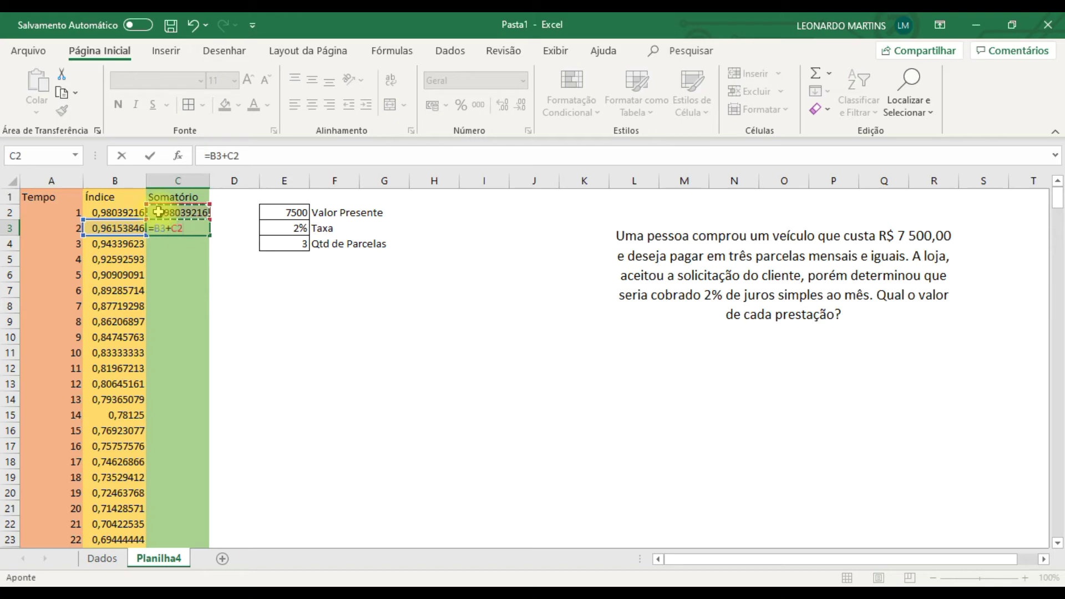
key(Return)
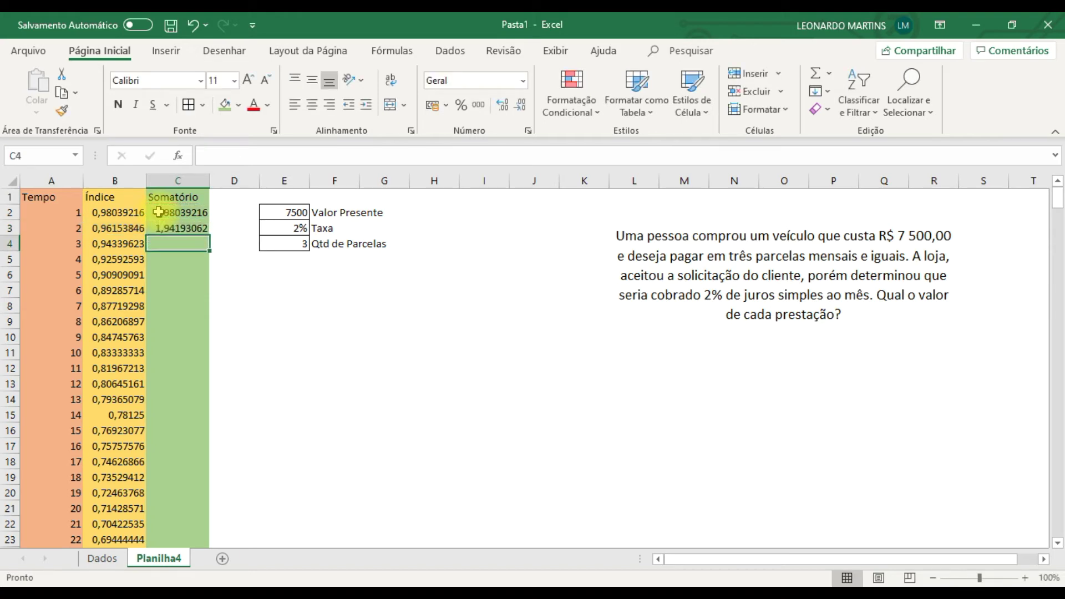
- Enter the formula =+C3+B4 in cell C4 to accumulate the third Índice value
text(=+)
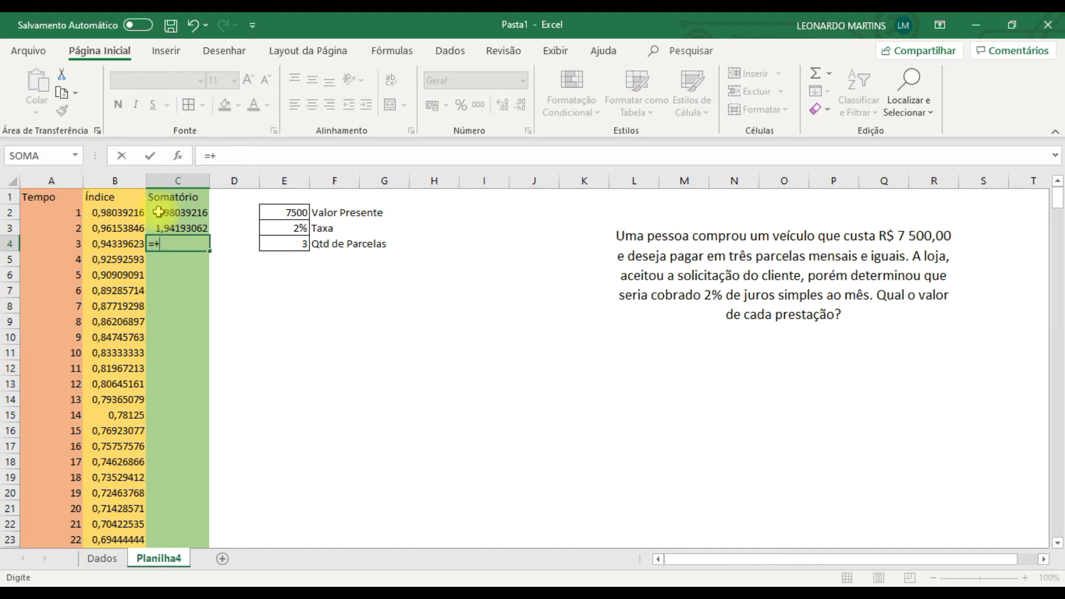
click(168, 226)
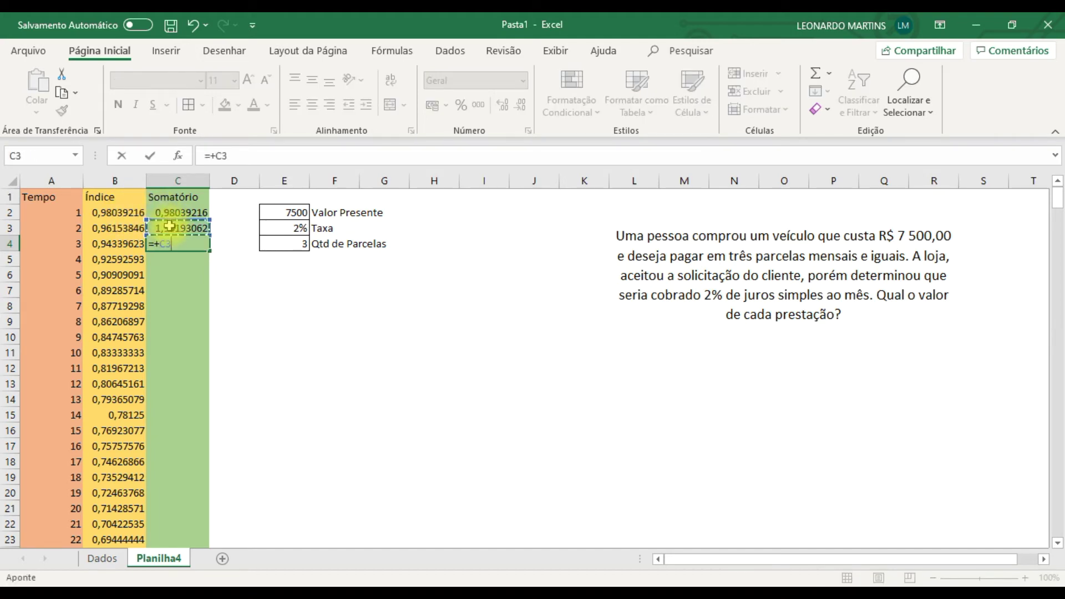
text(+)
click(121, 243)
key(Return)
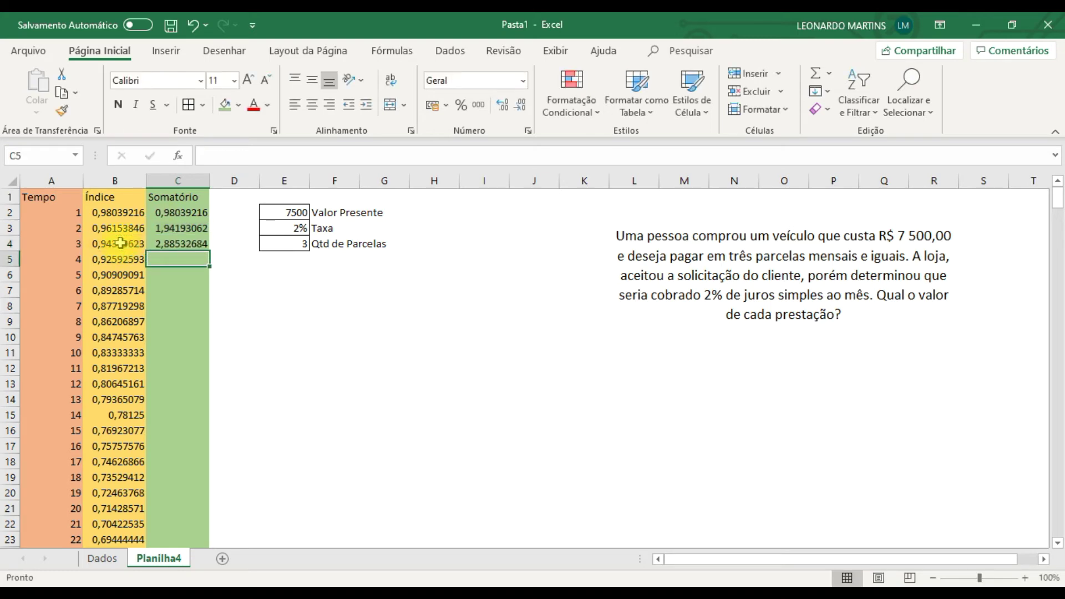
- Enter the formula =C4+B5 in cell C5 to accumulate the fourth Índice value
text(=)
click(154, 243)
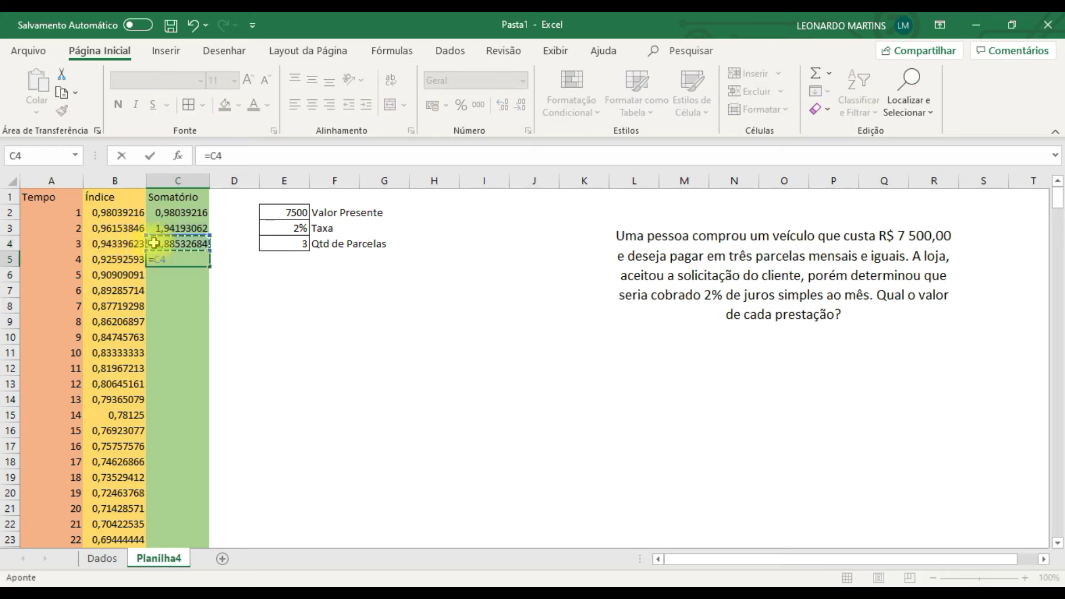
text(+)
click(139, 259)
key(Return)
- Fill the C5 formula down the Somatório column for all remaining Tempo rows and review the values
click(183, 260)
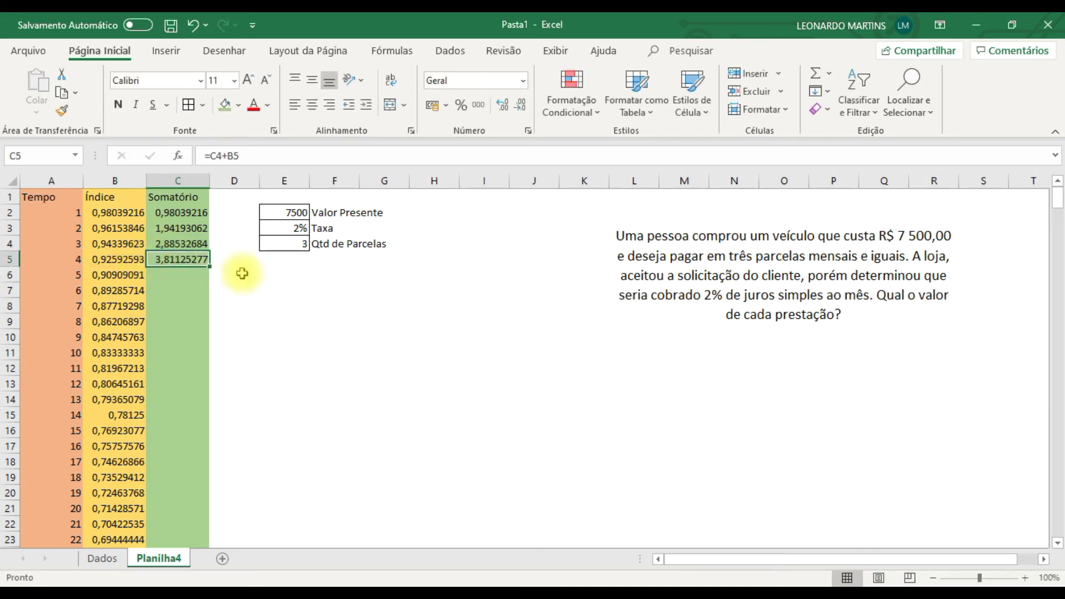
double_click(211, 268)
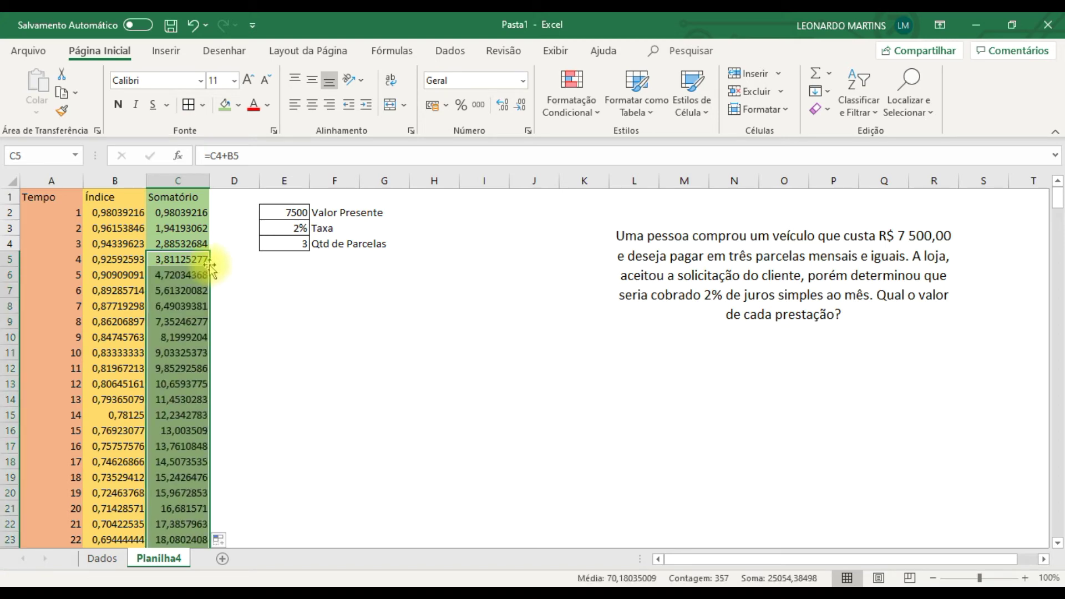
scroll(185, 384, down, 12)
scroll(185, 385, down, 14)
scroll(180, 380, up, 17)
scroll(178, 378, up, 9)
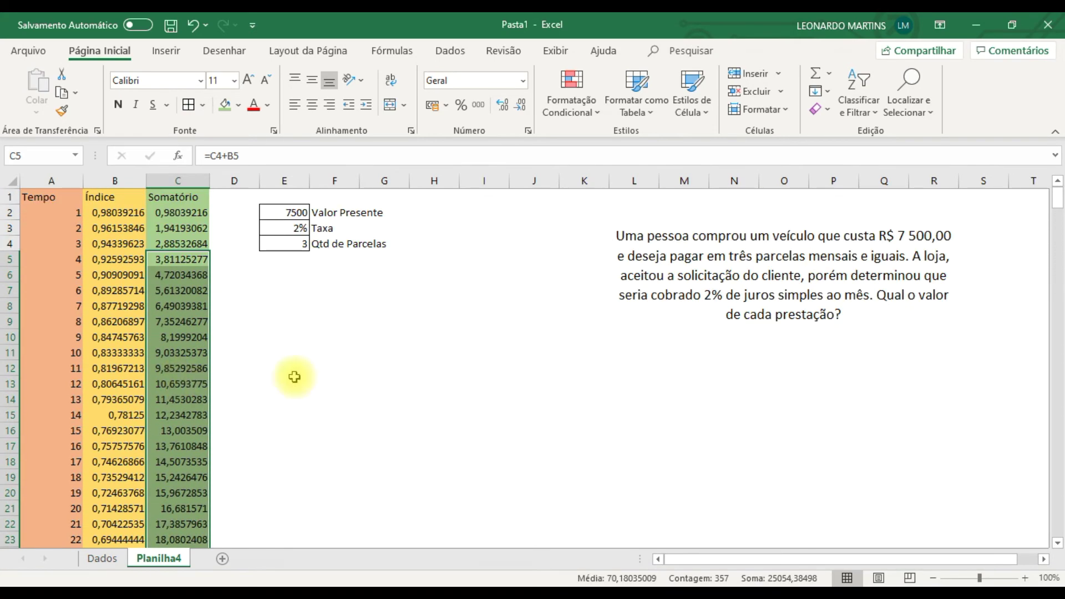
- Add the label Índice in cell F6, one blank row below the Qtd de Parcelas entry
click(290, 255)
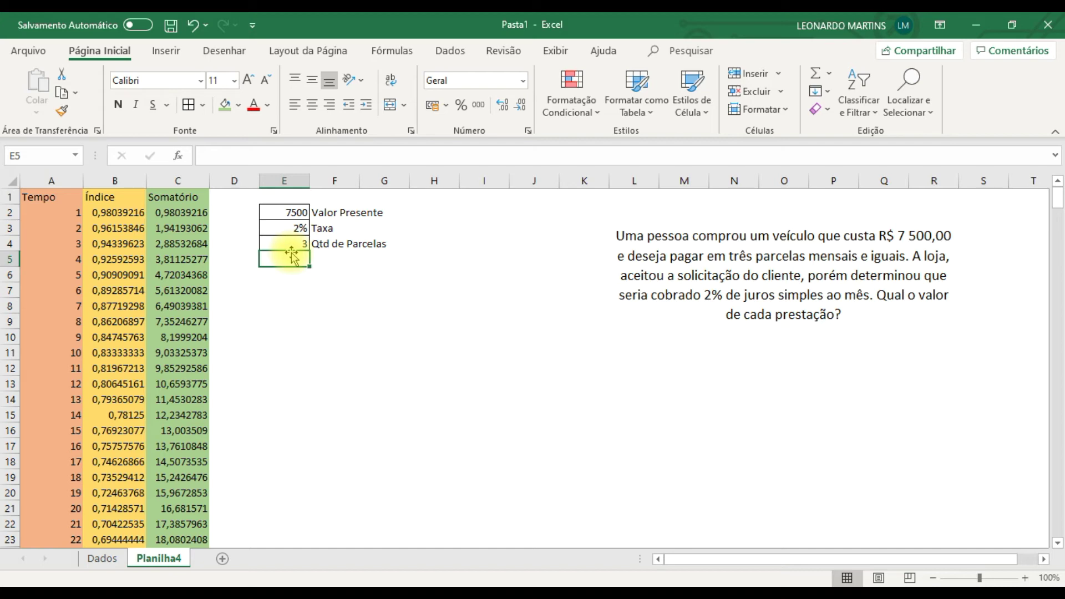
click(324, 259)
click(275, 272)
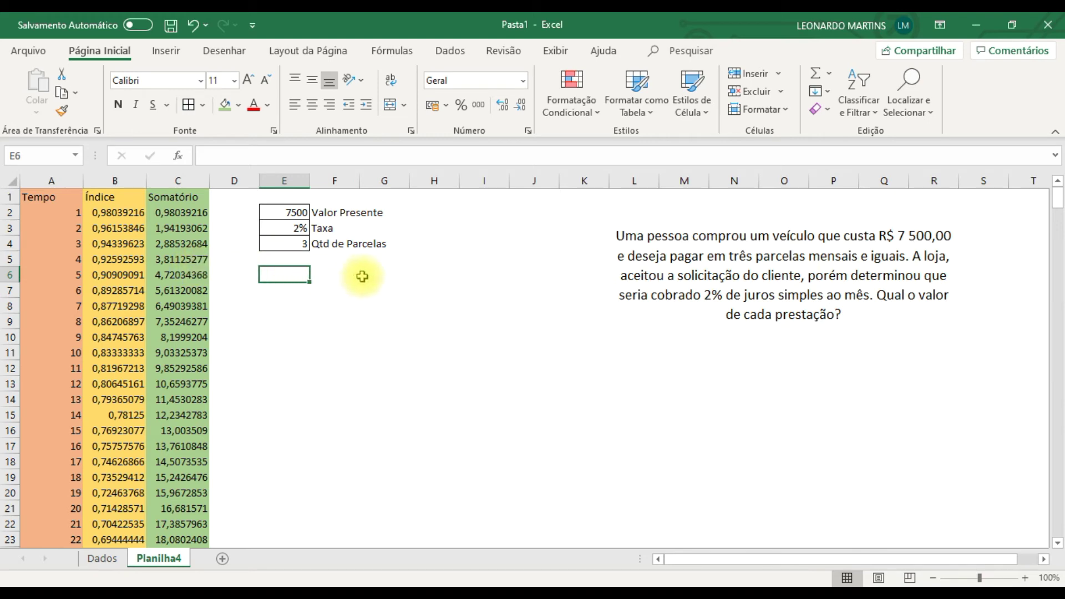
click(324, 272)
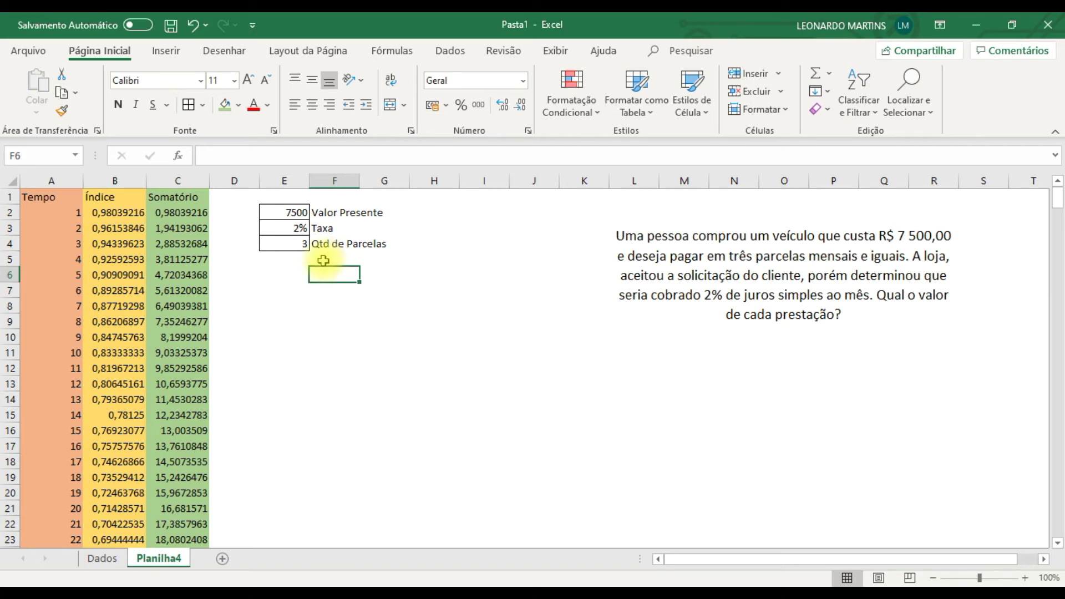
text(í)
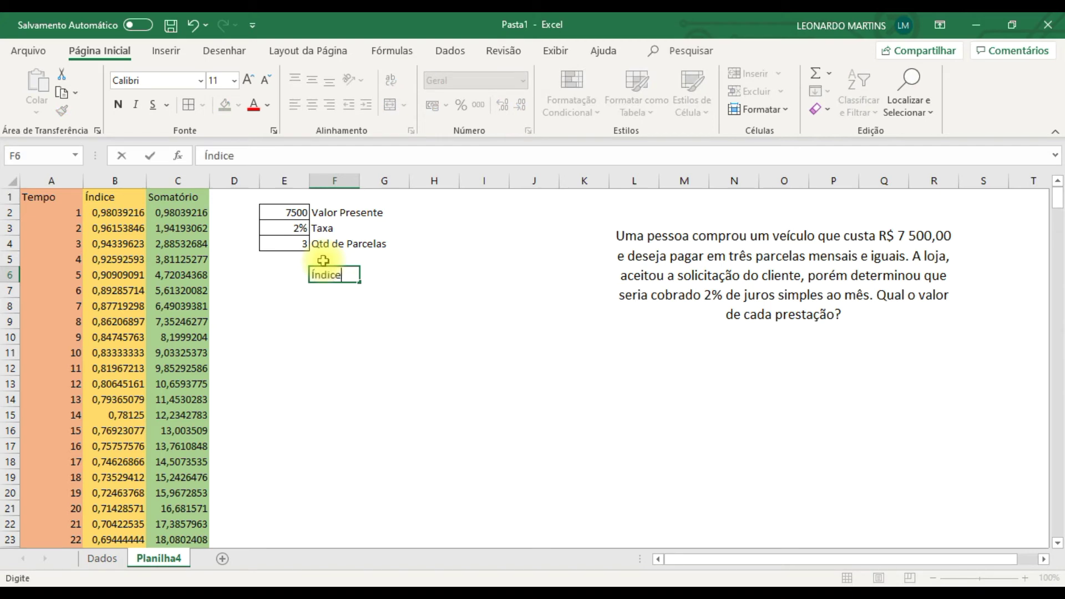
key(Return)
- Fill cell E6 with the same green colour as the Somatório column
key(Left)
key(Up)
click(240, 105)
click(345, 178)
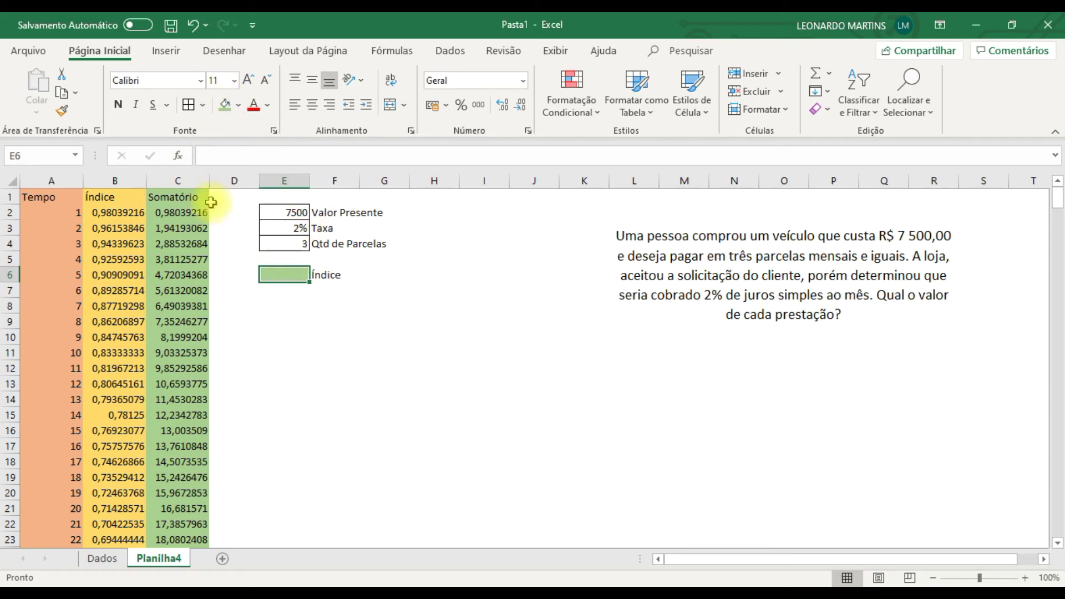
click(283, 261)
click(283, 270)
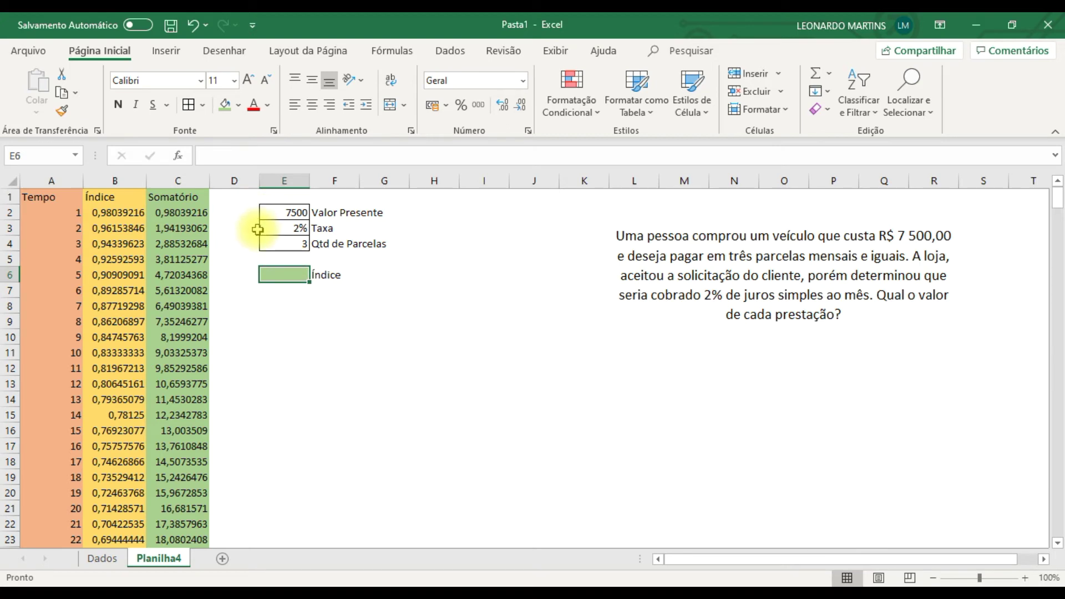
text(=PROC)
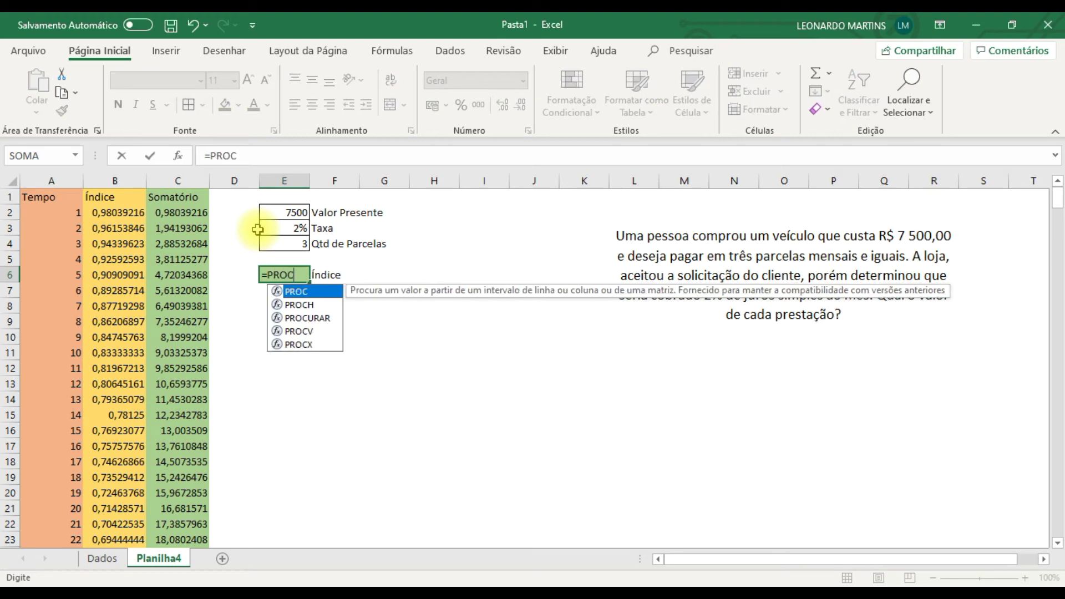
text(V)
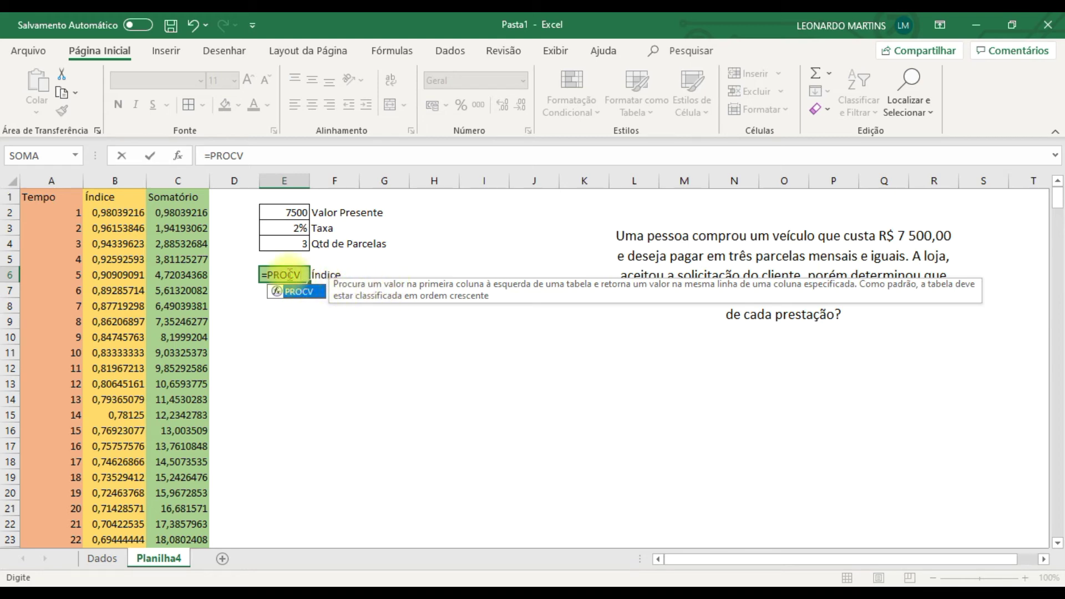
click(179, 158)
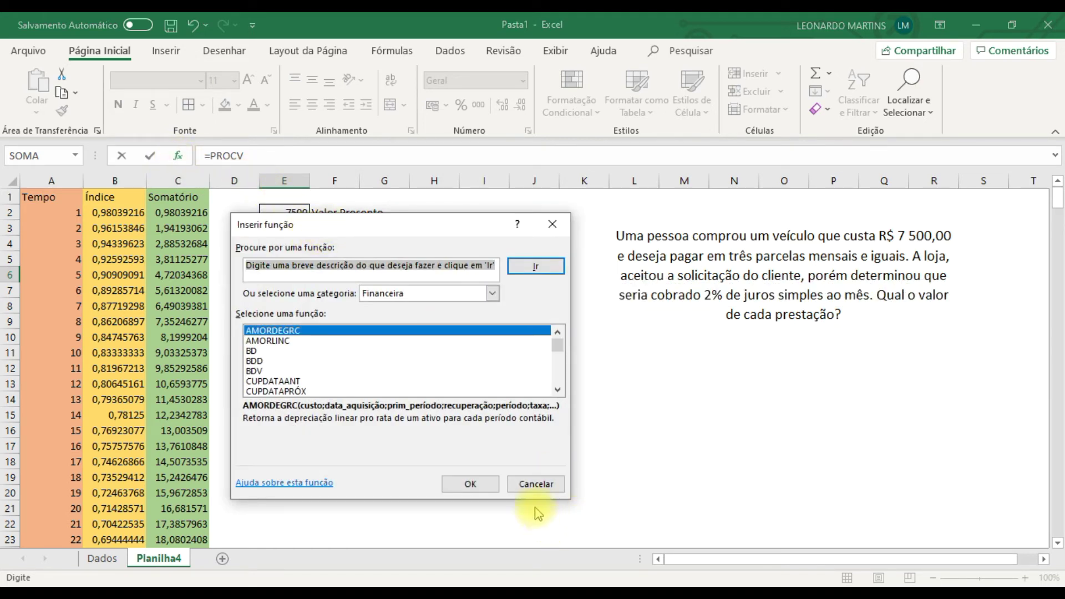
click(536, 484)
- Start a PROCV function in cell E6 and set its Valor_procurado argument to the Qtd de Parcelas cell E4
text(=)
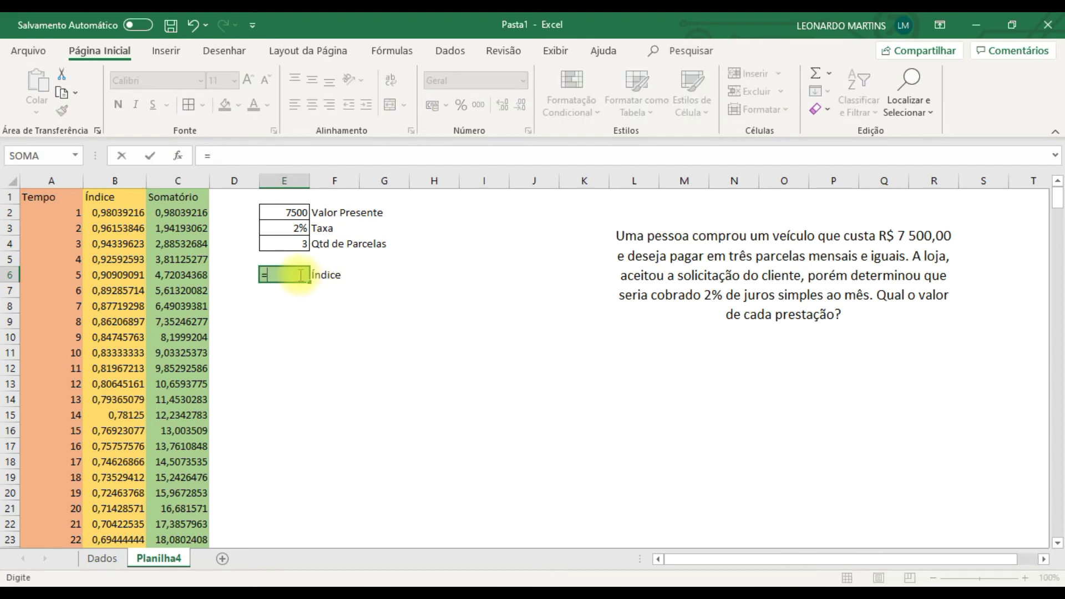
text(PROCV()
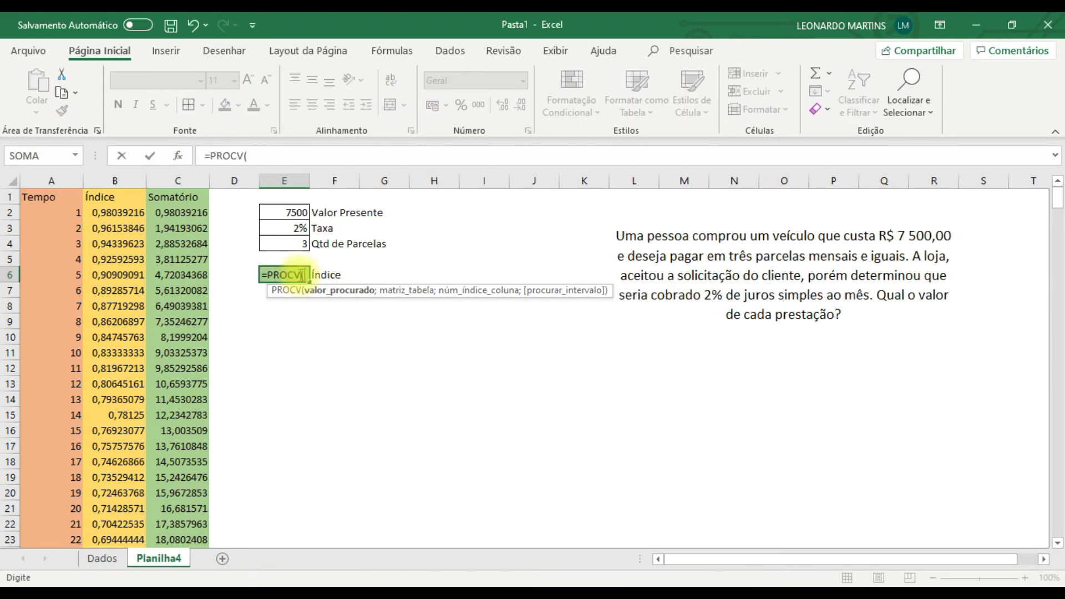
click(181, 160)
drag(278, 248, 487, 258)
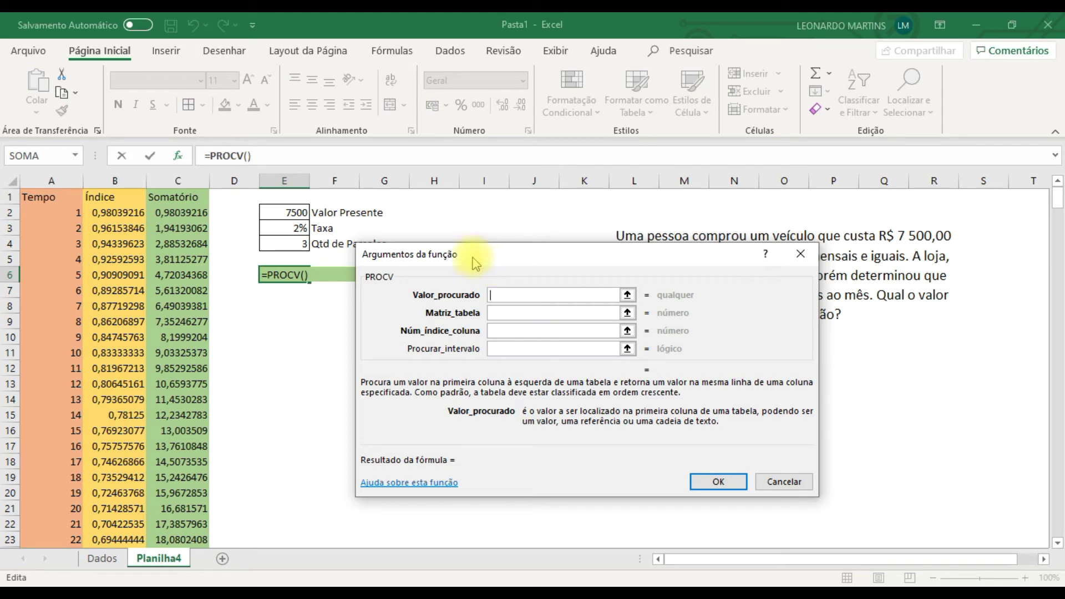
drag(406, 255, 454, 262)
click(303, 244)
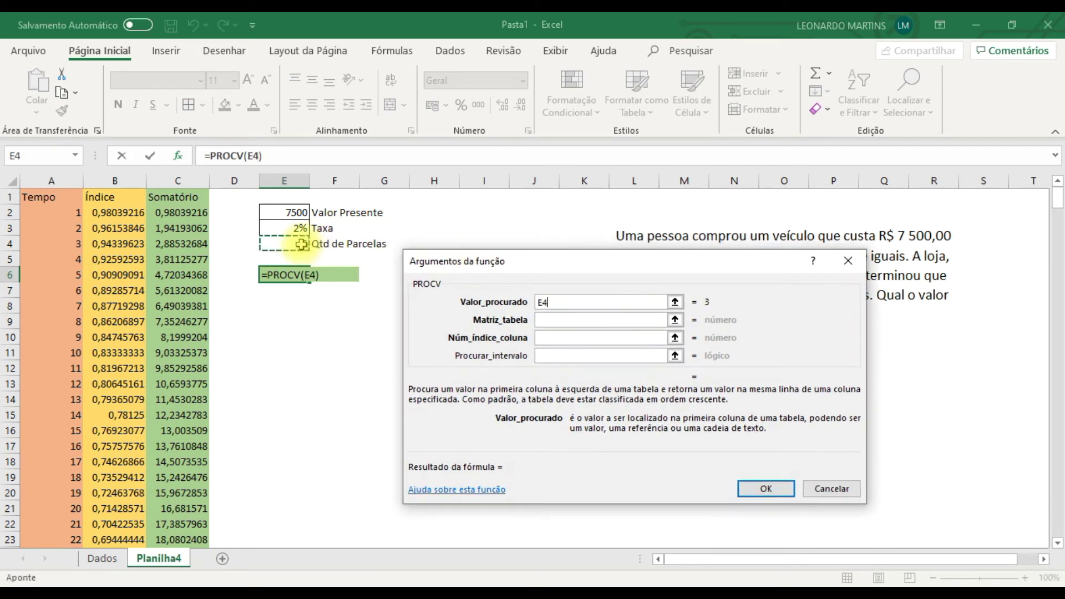
- Complete the PROCV with columns A:C as Matriz_tabela and 3 as Núm_índice_coluna, leaving Procurar_intervalo blank
click(568, 320)
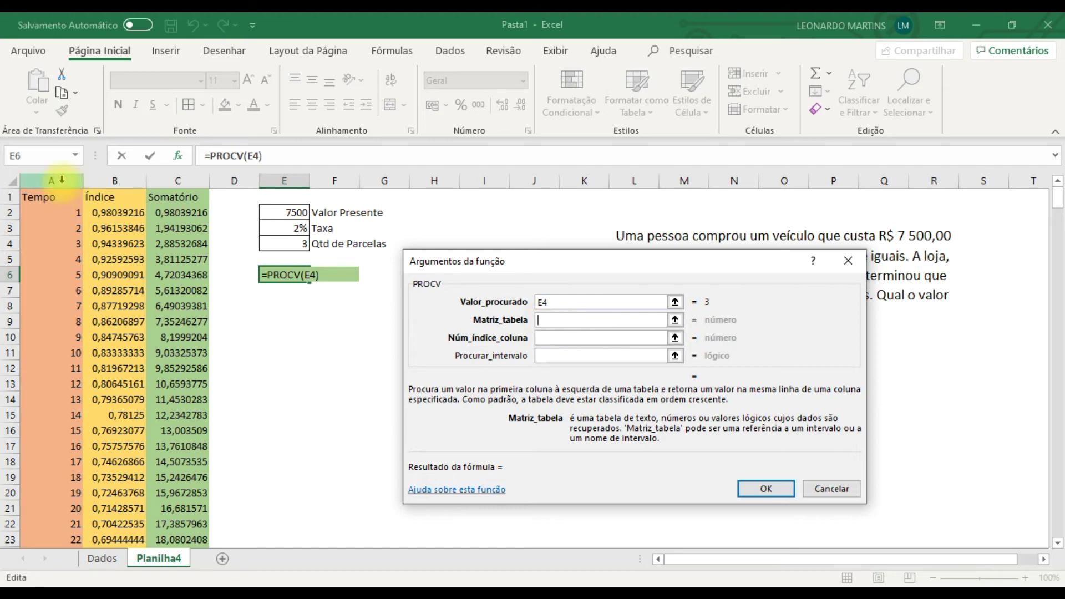
drag(61, 179, 152, 179)
click(546, 334)
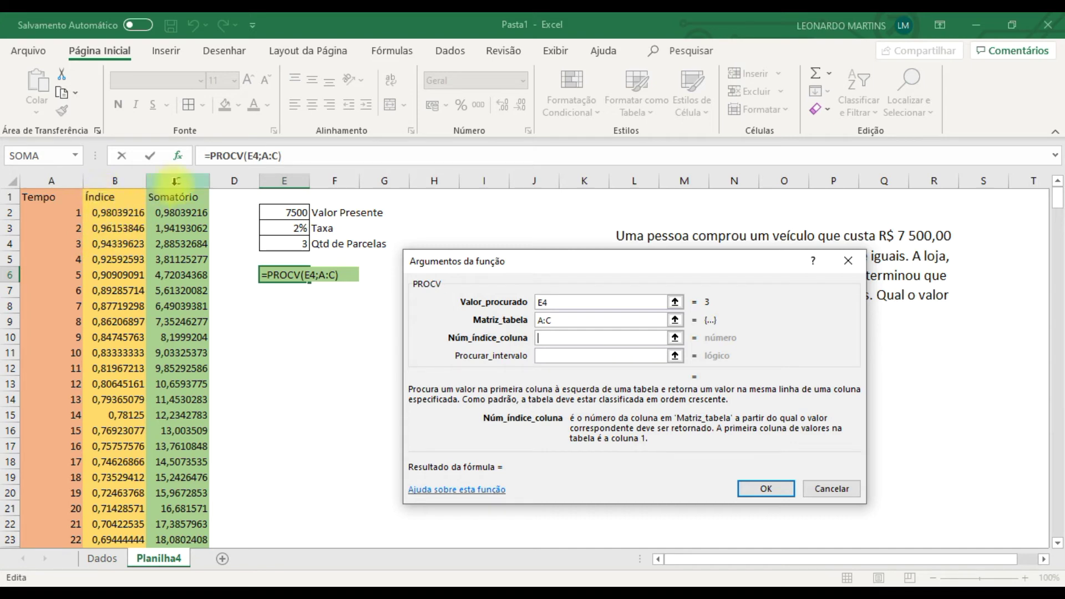
text(3)
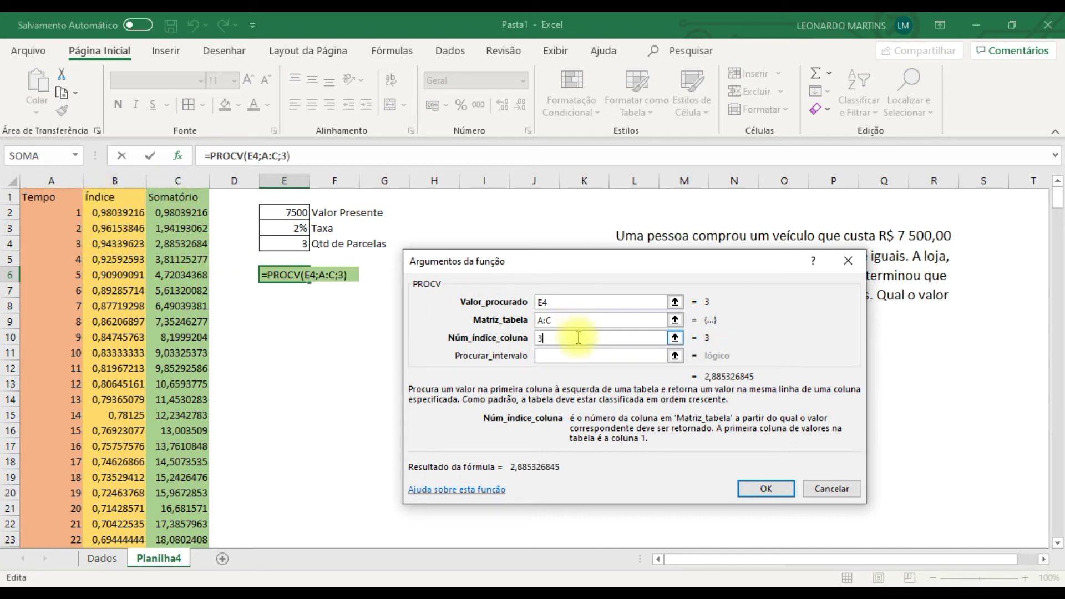
click(553, 351)
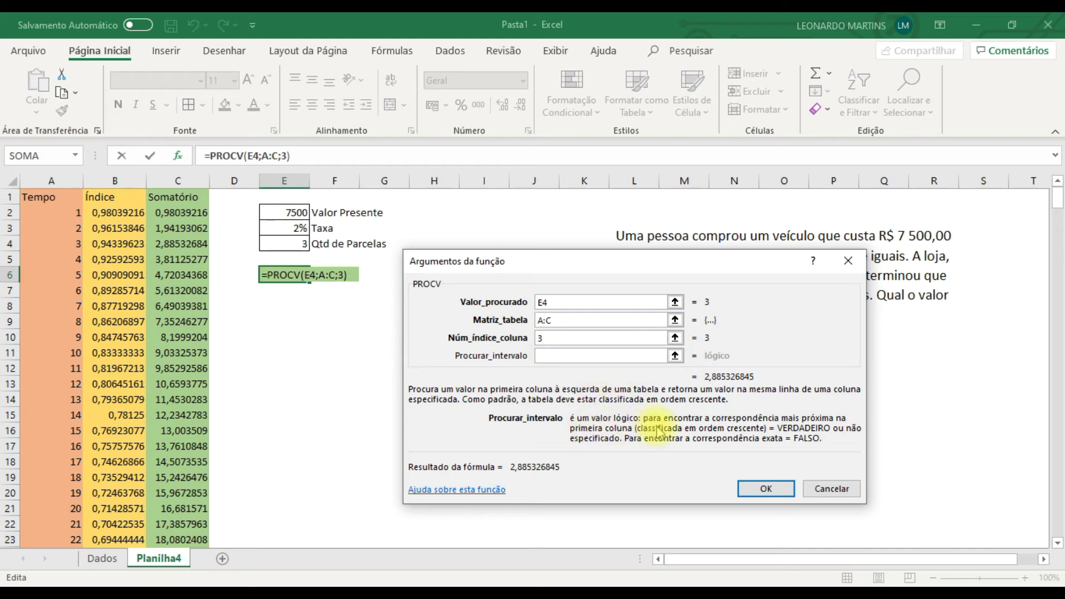
click(781, 490)
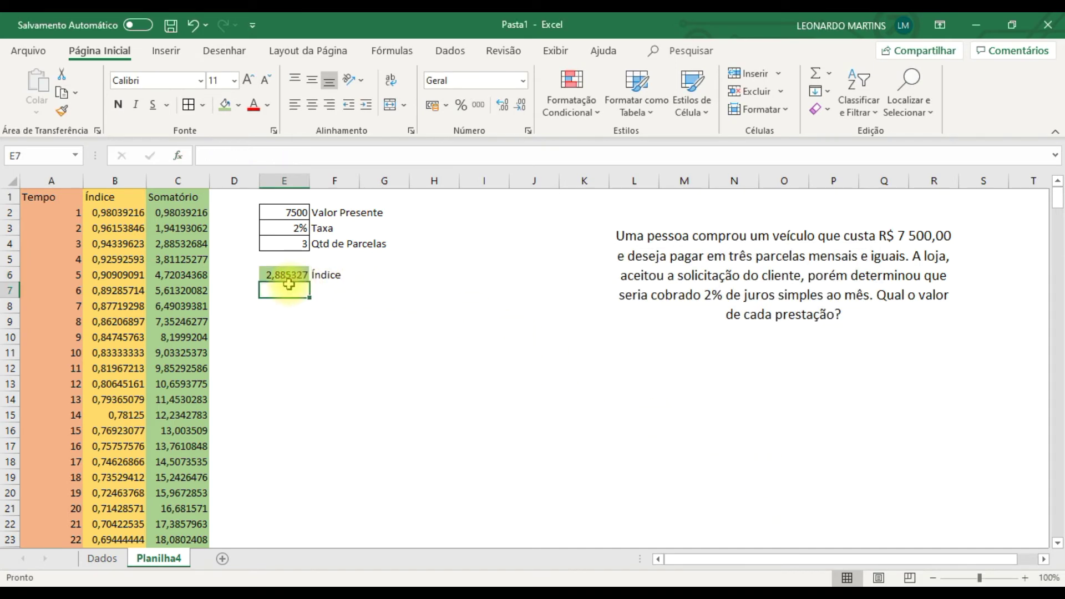
- Test the PROCV with 36 as Qtd de Parcelas and compare its Índice with the Somatório entry for Tempo 36
key(Up)
key(Up)
text(36)
key(Return)
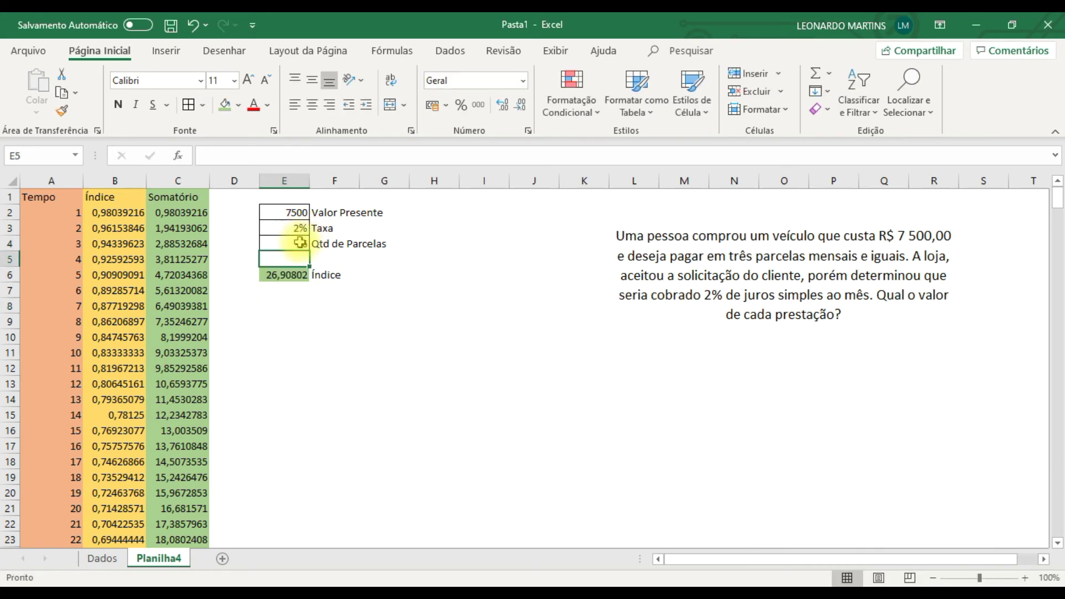
scroll(177, 455, down, 3)
scroll(91, 508, down, 3)
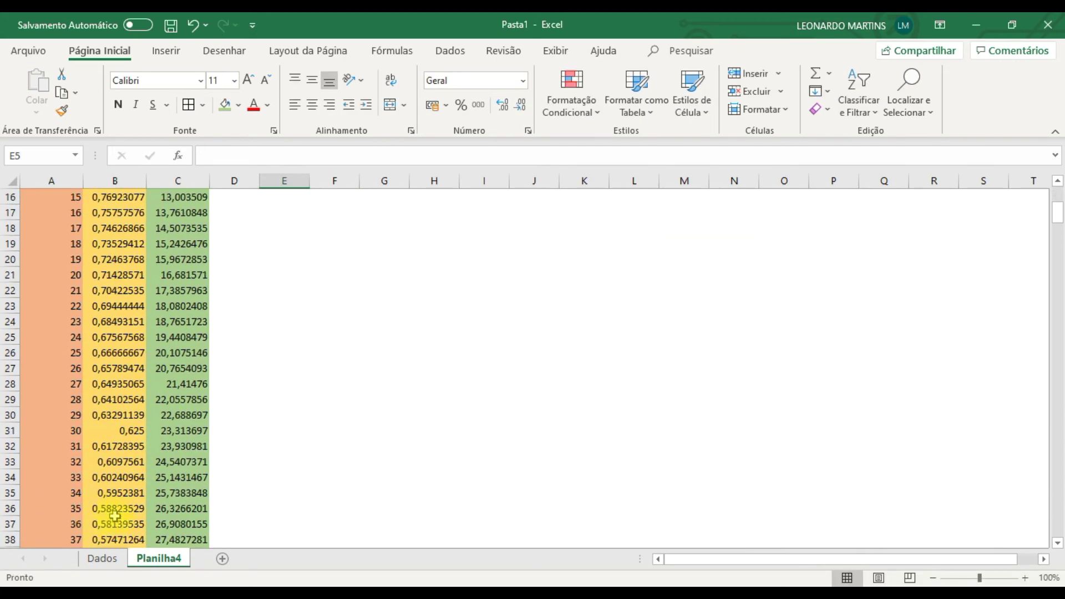
click(78, 476)
click(179, 478)
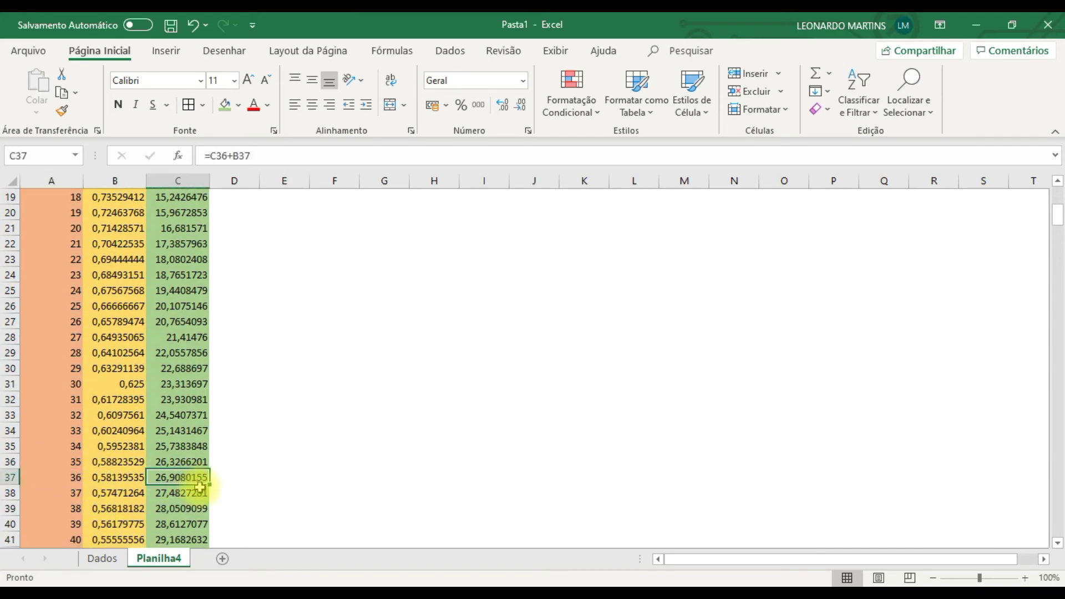
scroll(247, 464, up, 6)
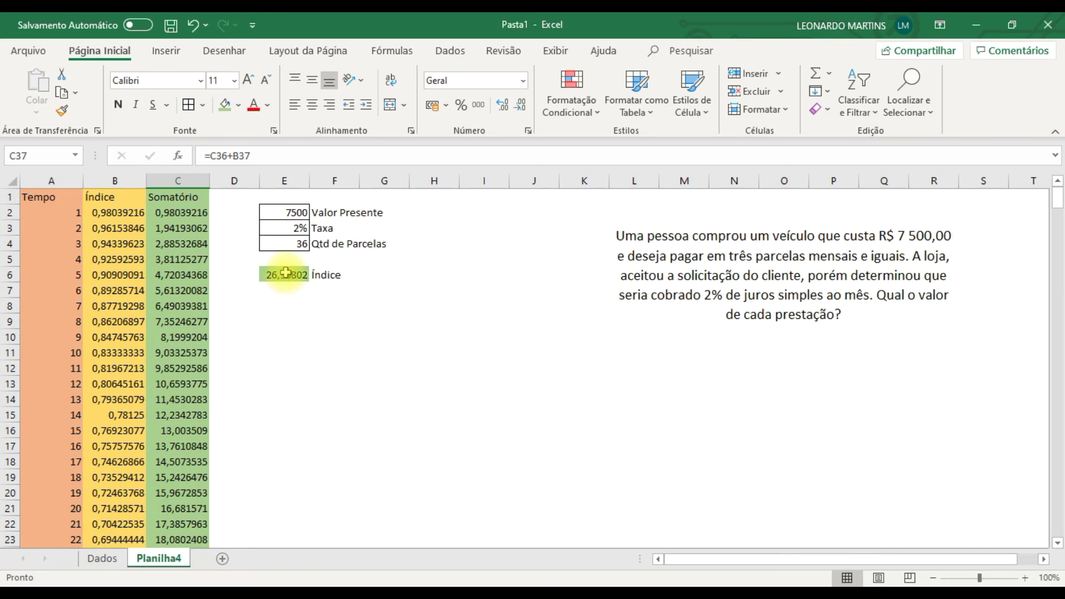
- Set the Qtd de Parcelas in cell E4 back to 3
click(286, 239)
text(3)
key(Return)
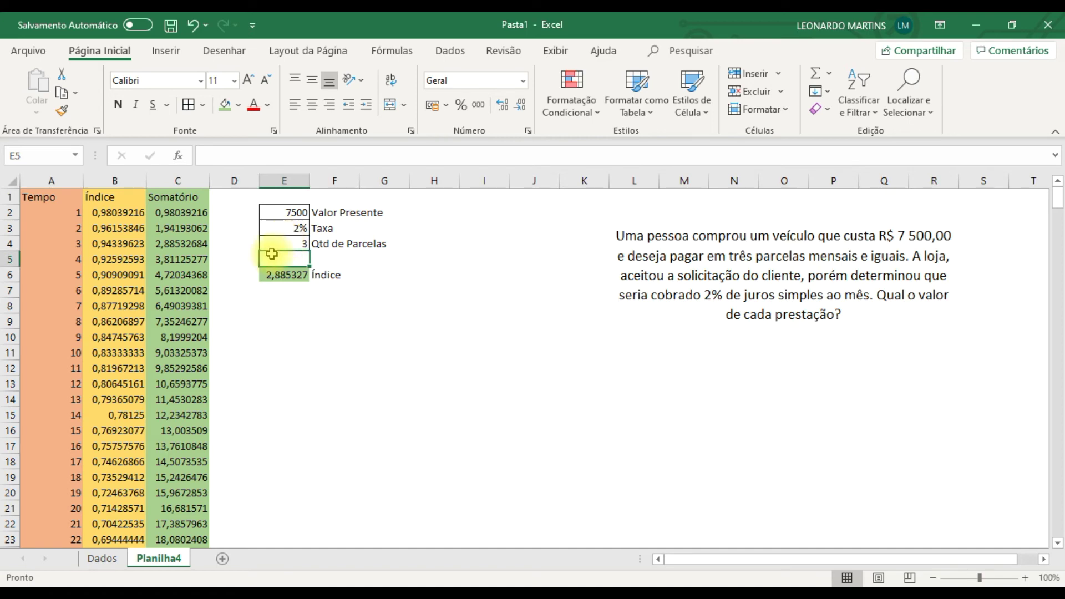
- Add the label Valor das Parcelas in cell F8, one blank row below the Índice entry
click(279, 293)
click(286, 307)
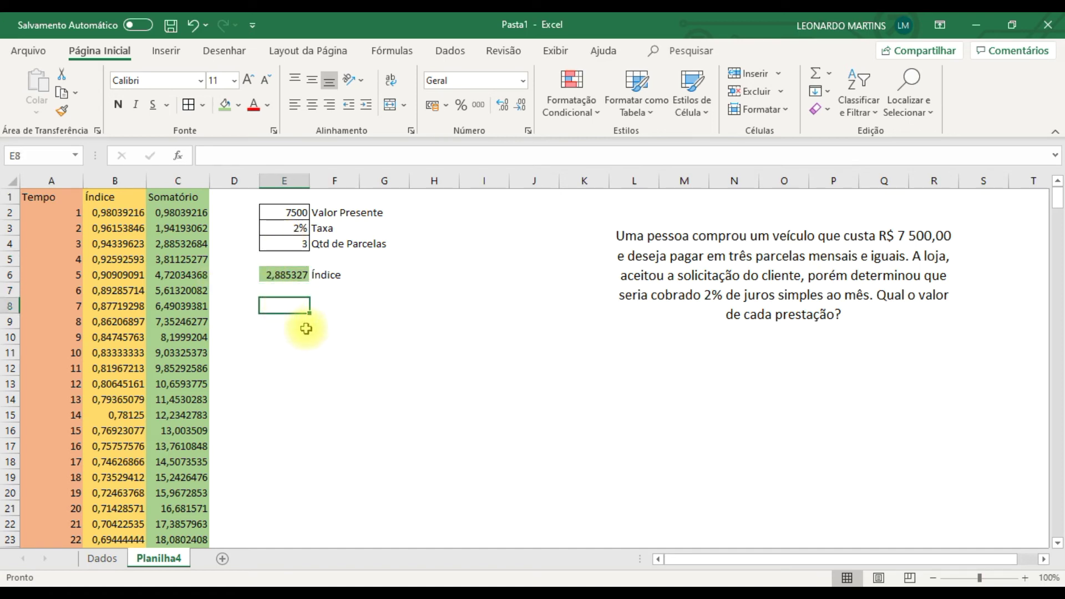
key(Right)
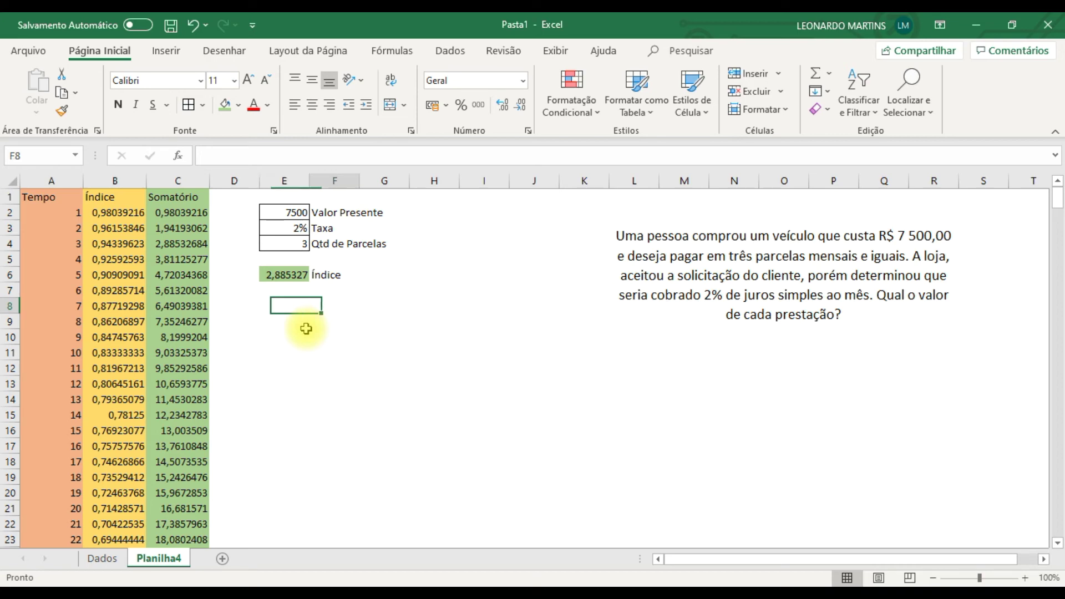
text(vAL)
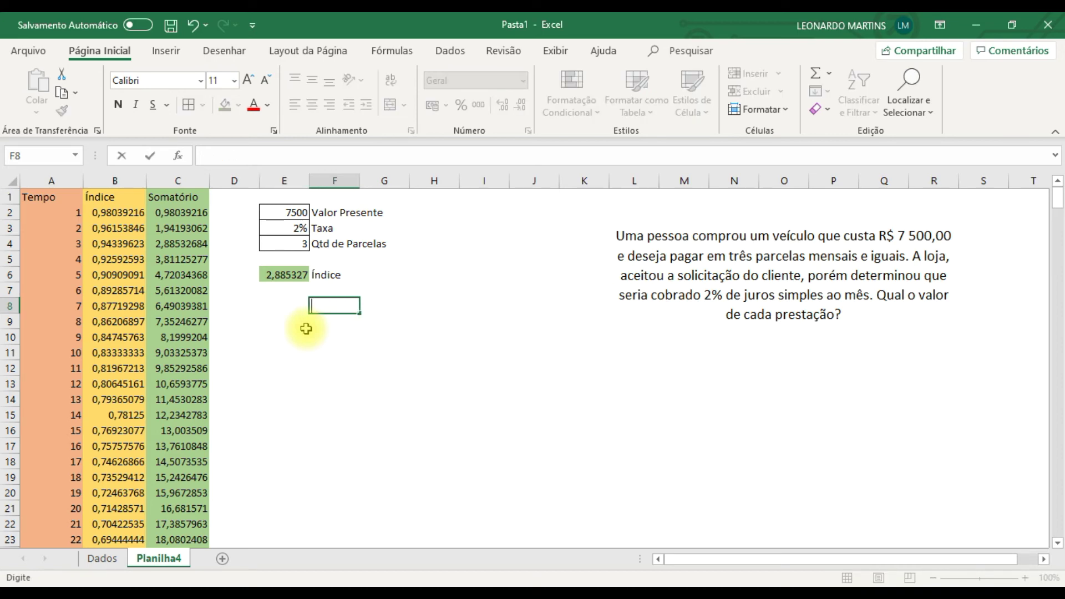
text(or das Parcelas)
key(Return)
- Fill cell E8, beside the Valor das Parcelas label, with a light blue theme colour
key(Up)
key(Left)
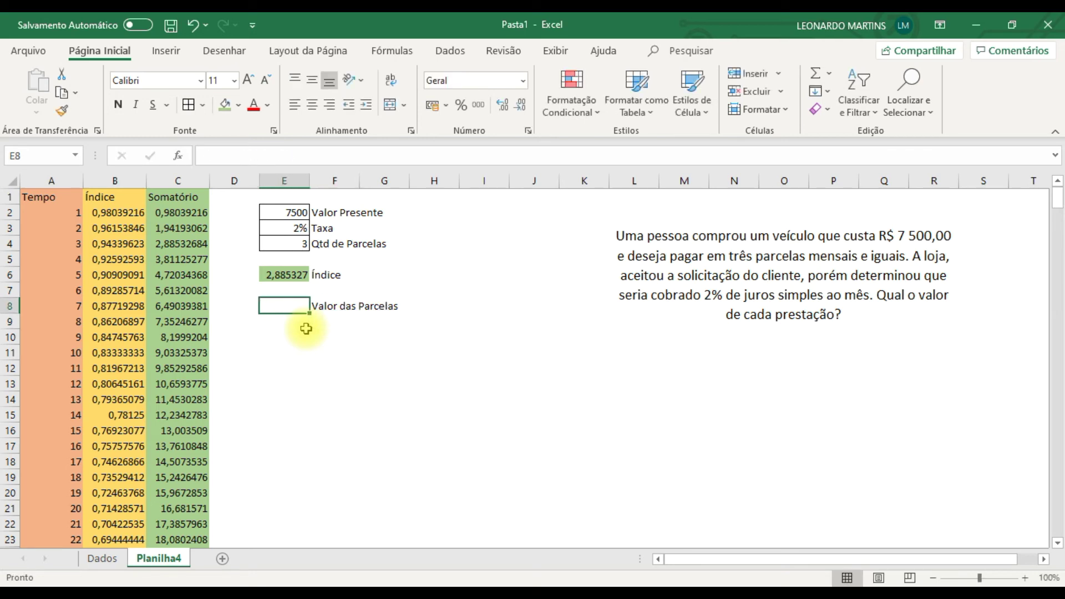
click(238, 105)
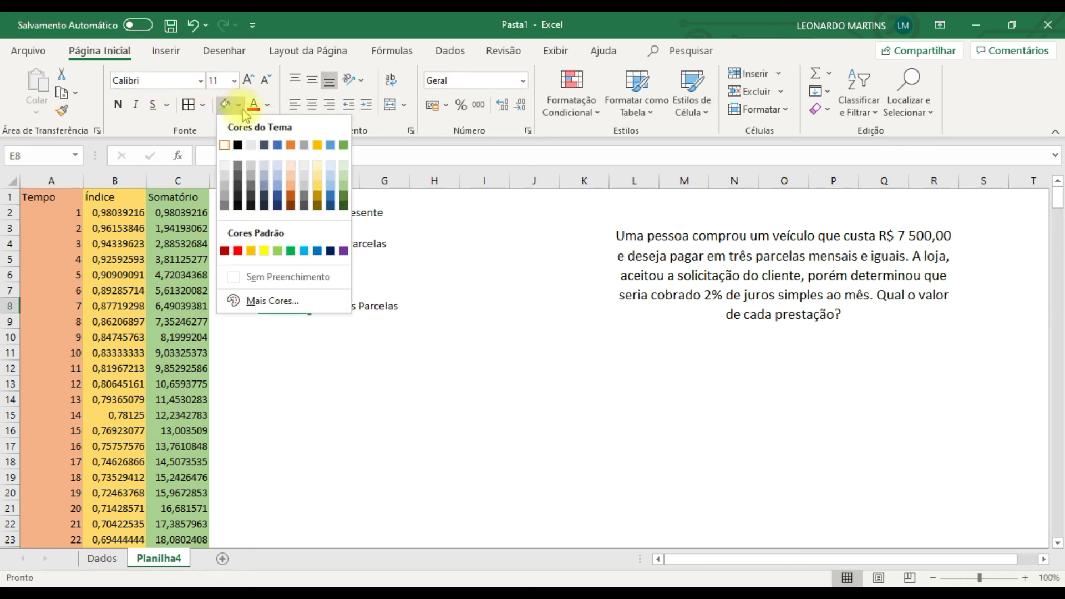
click(280, 188)
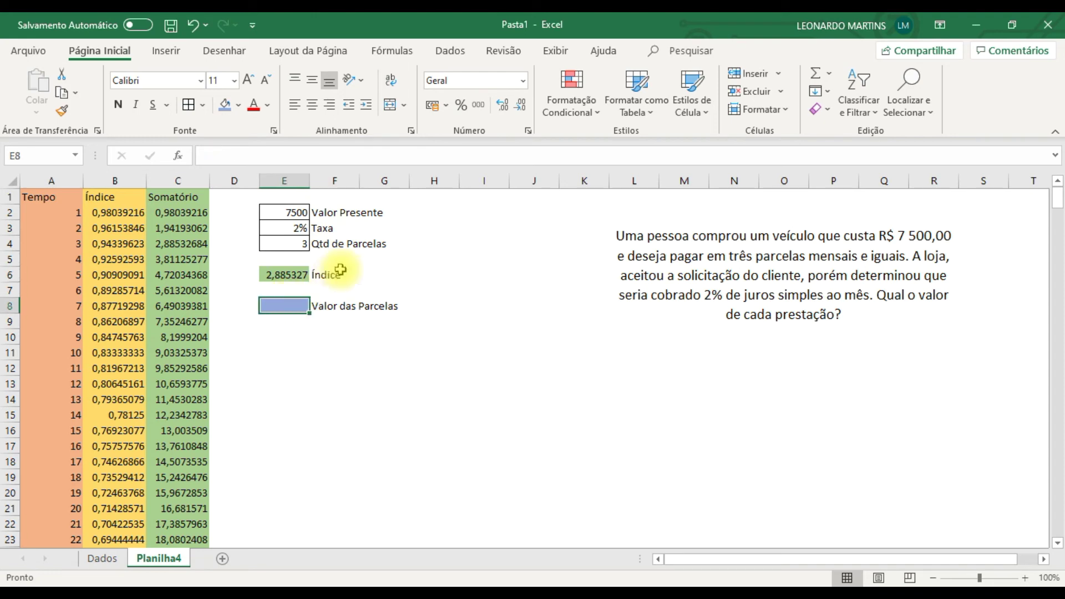
text(=)
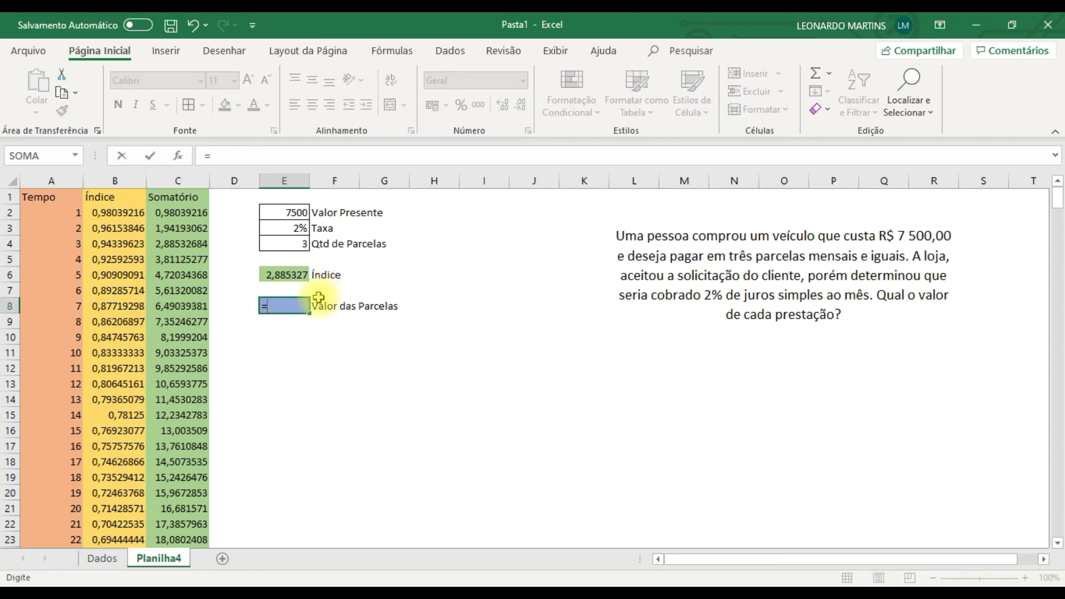
click(294, 212)
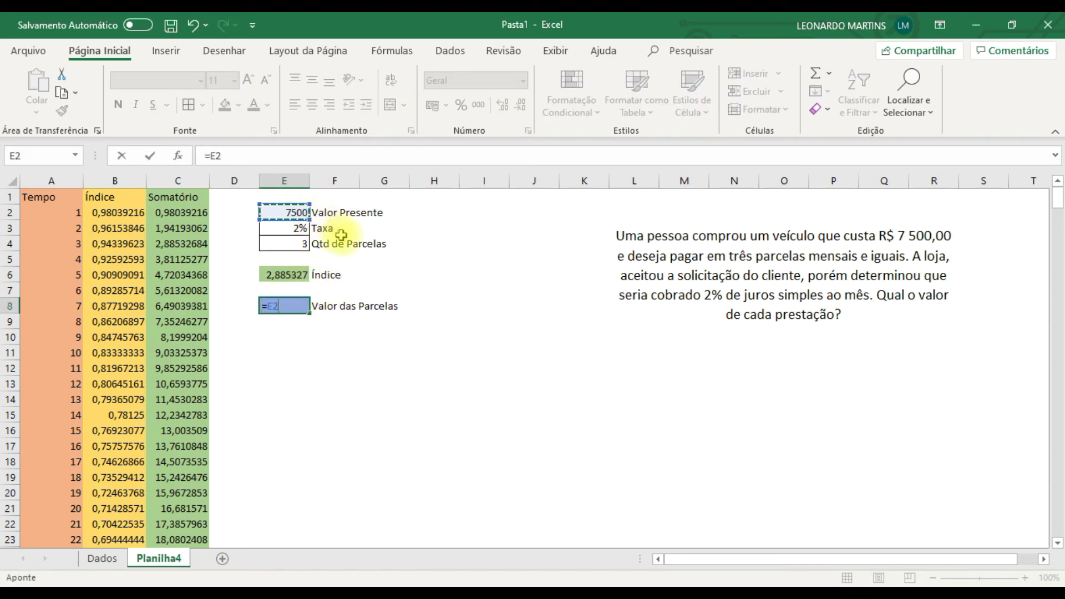
text(*)
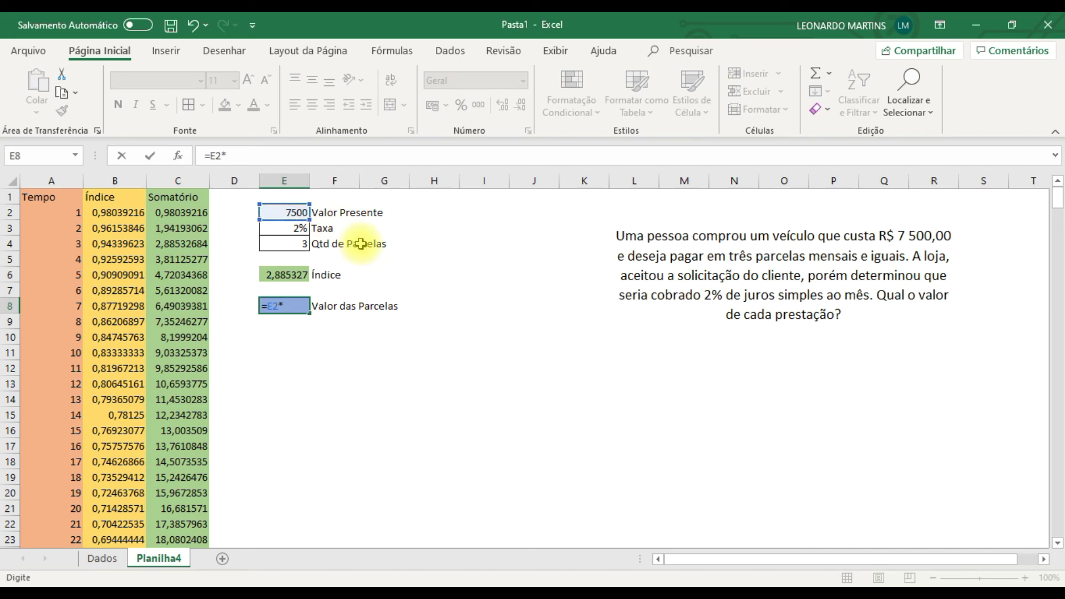
click(286, 271)
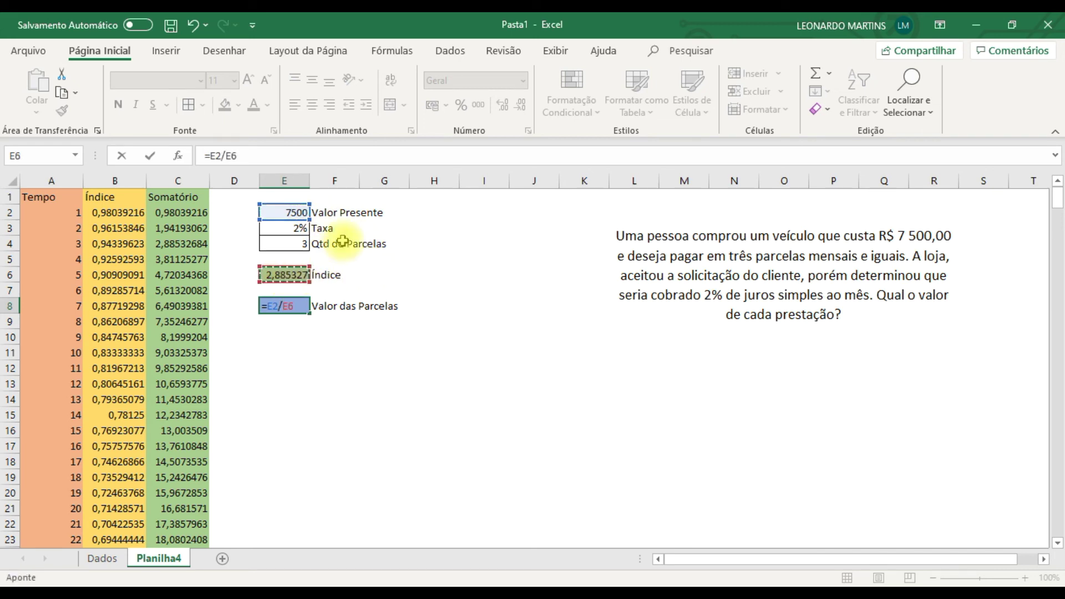
key(Escape)
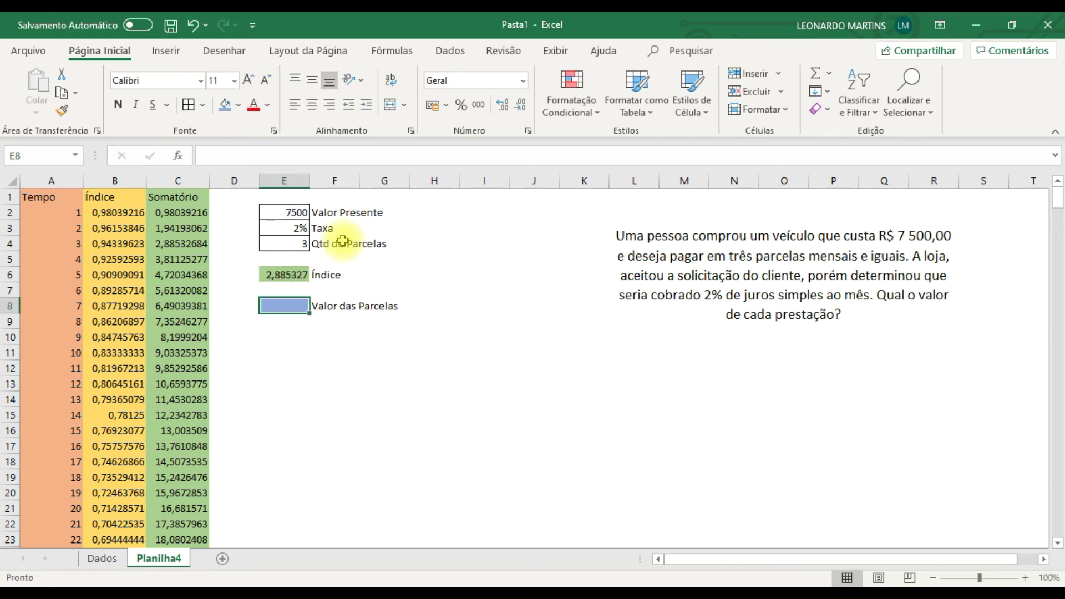
- Calculate the Valor das Parcelas in E8 by dividing the Valor Presente by the Índice with =E2/E6
text(=)
click(286, 212)
text(/)
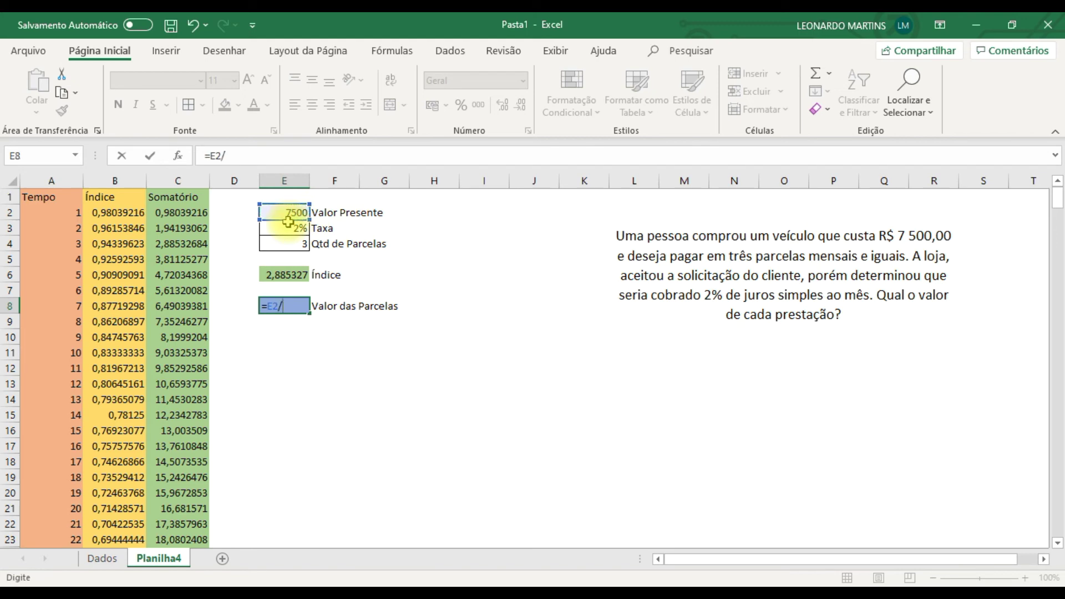
click(284, 273)
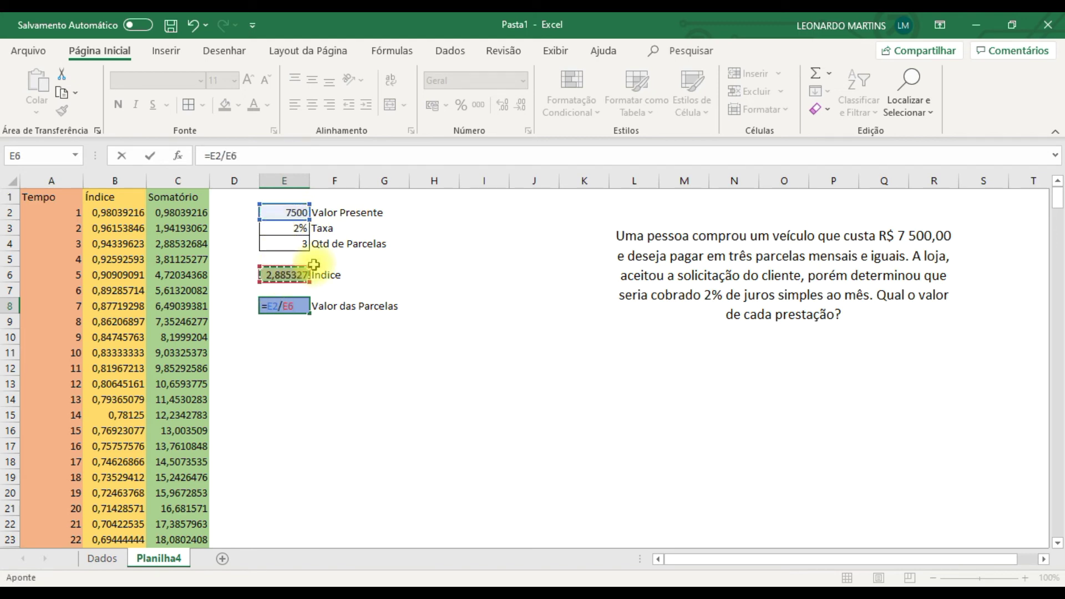
key(Return)
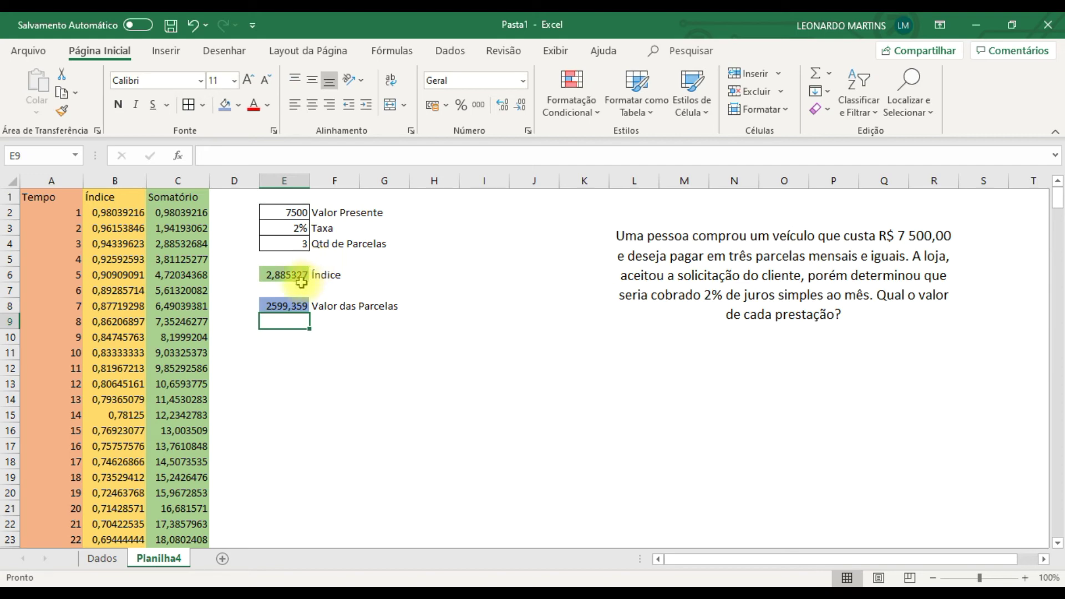
- Apply the Contábil number format in R$ to the Valor das Parcelas and Valor Presente cells, E8 and E2
click(289, 306)
ctrl+click(293, 214)
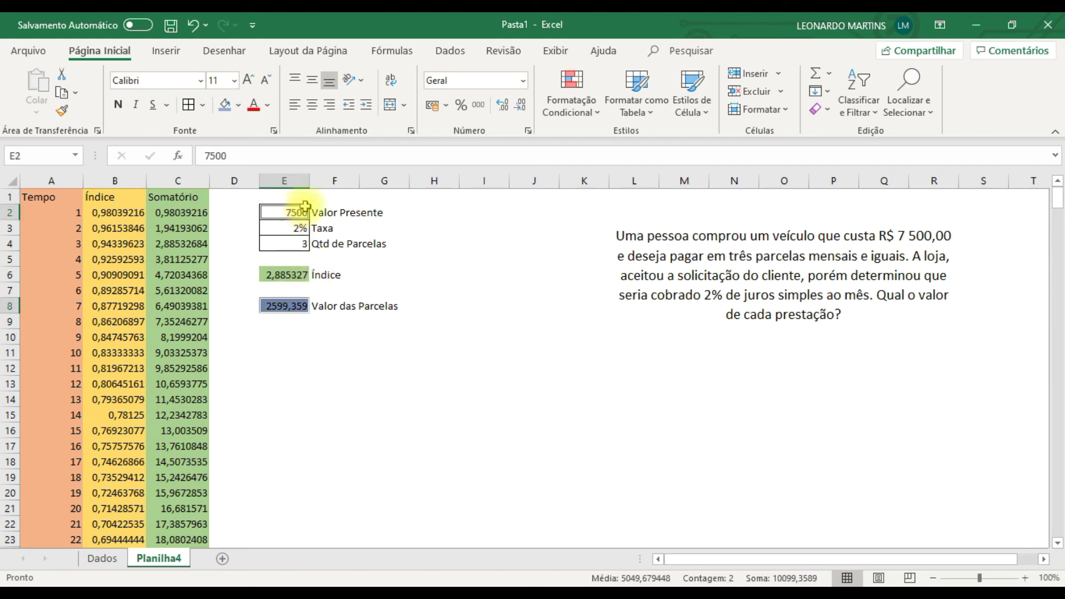
click(433, 105)
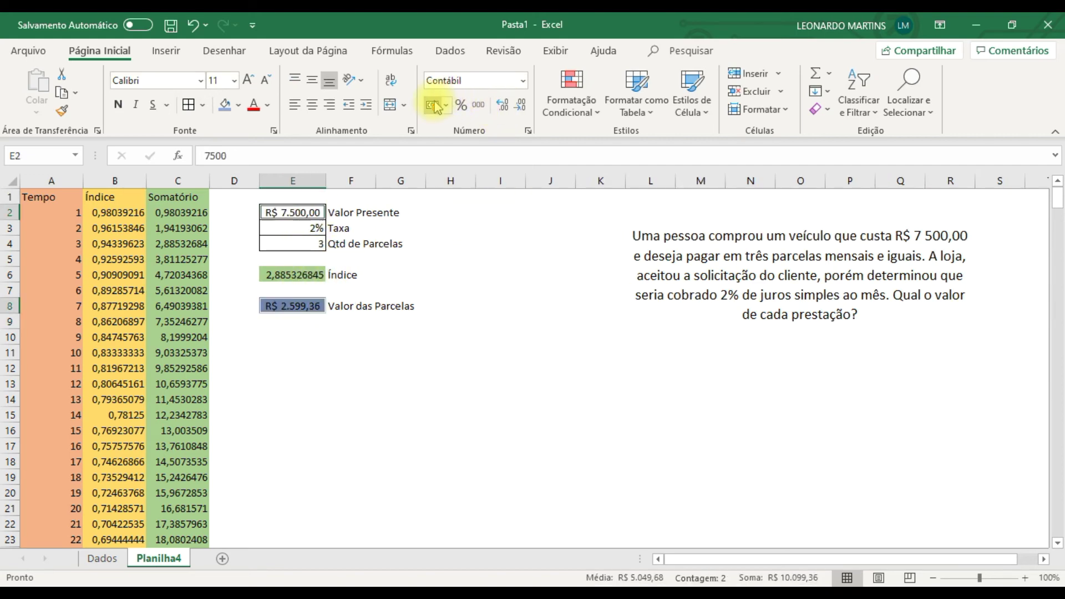
click(367, 243)
click(302, 306)
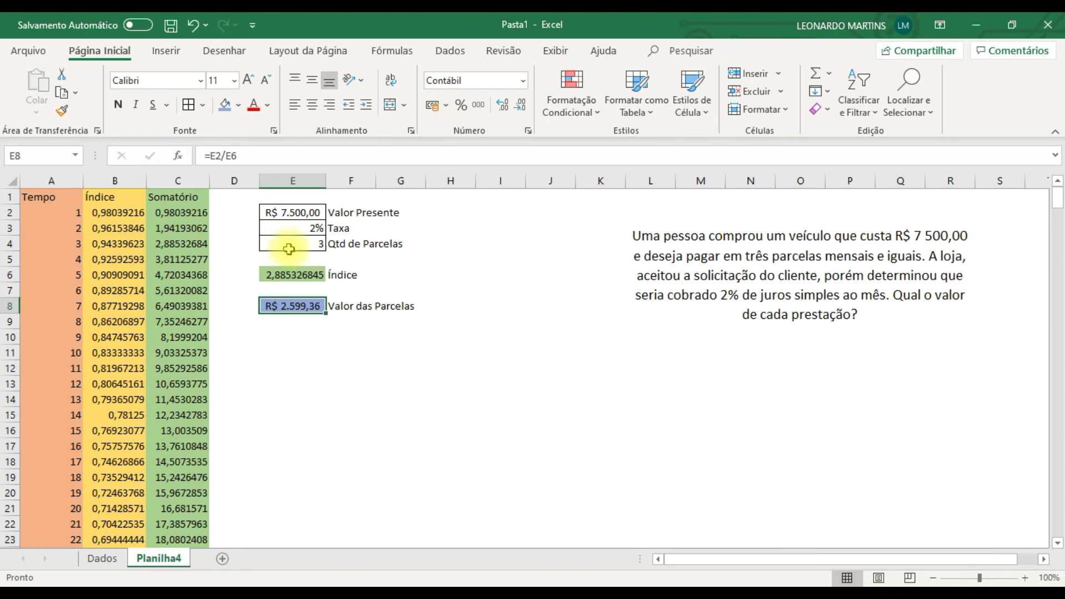
click(310, 235)
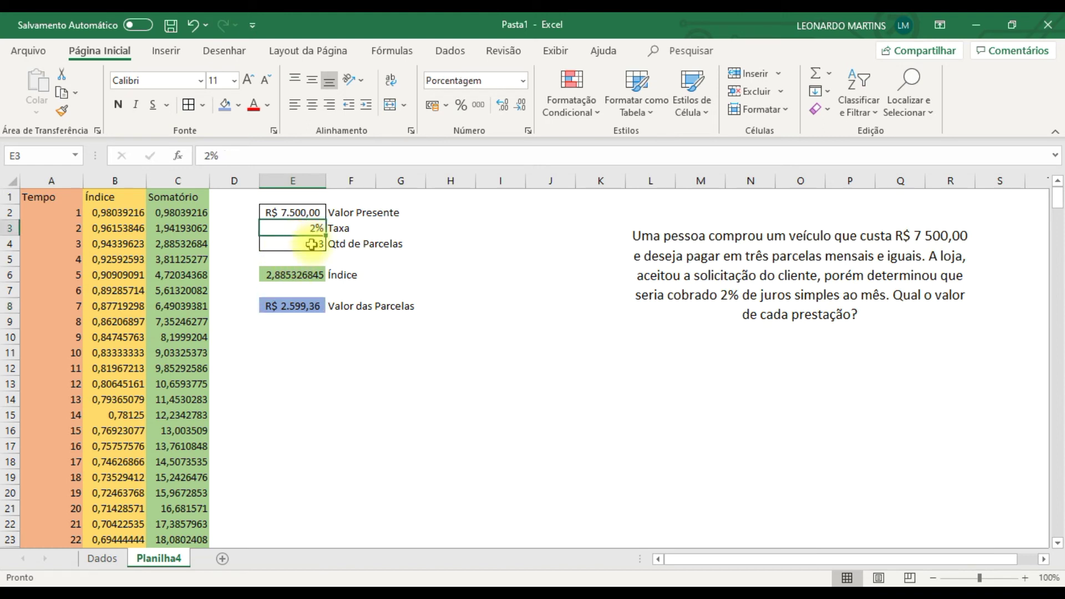
click(311, 244)
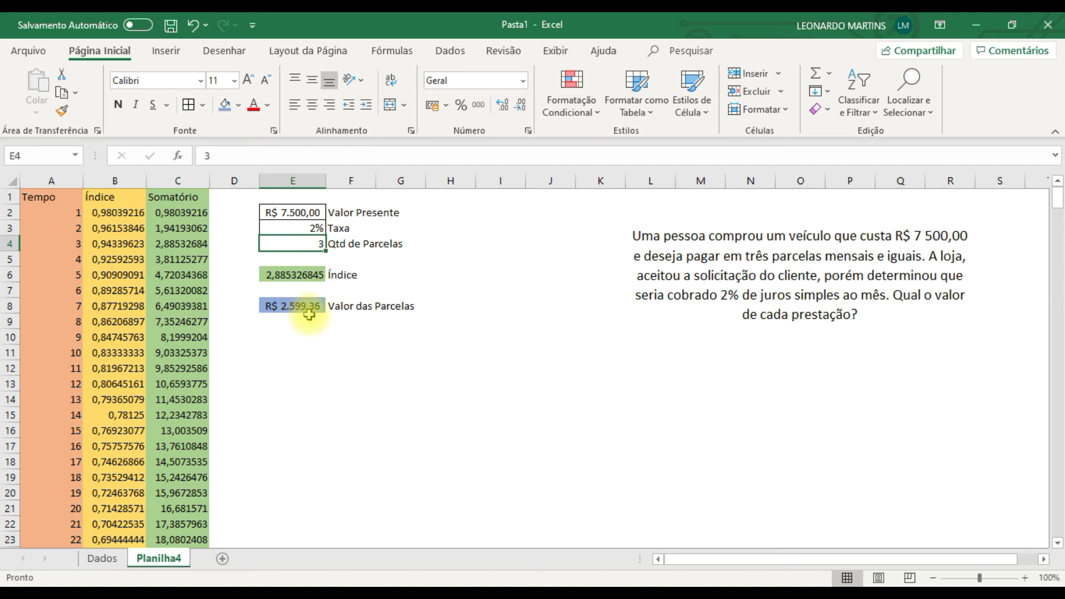
click(296, 217)
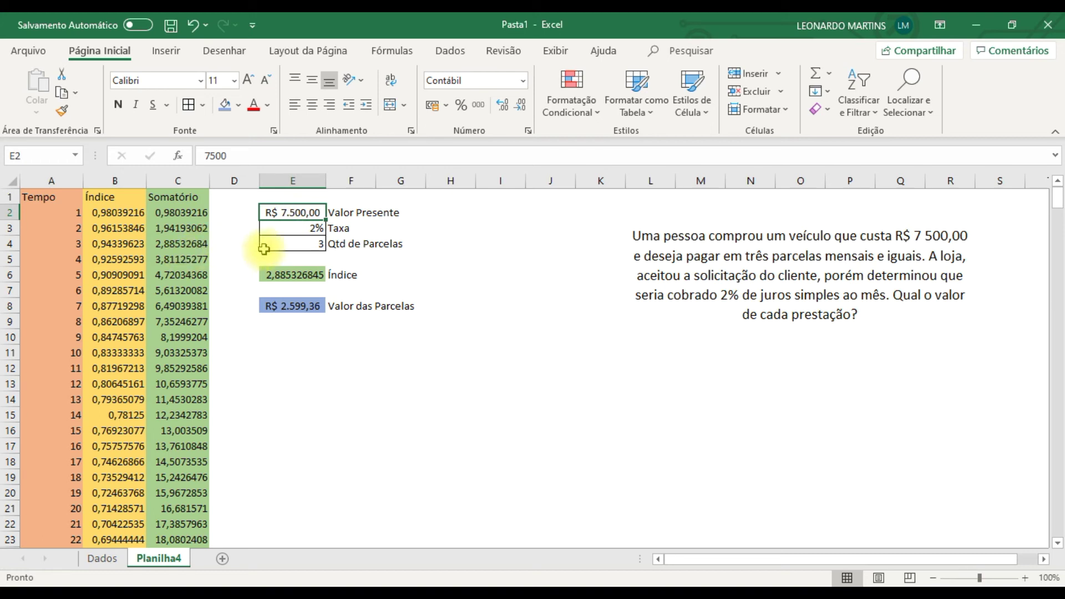
- Set the Qtd de Parcelas in cell E4 to 30
click(285, 249)
text(30)
key(Return)
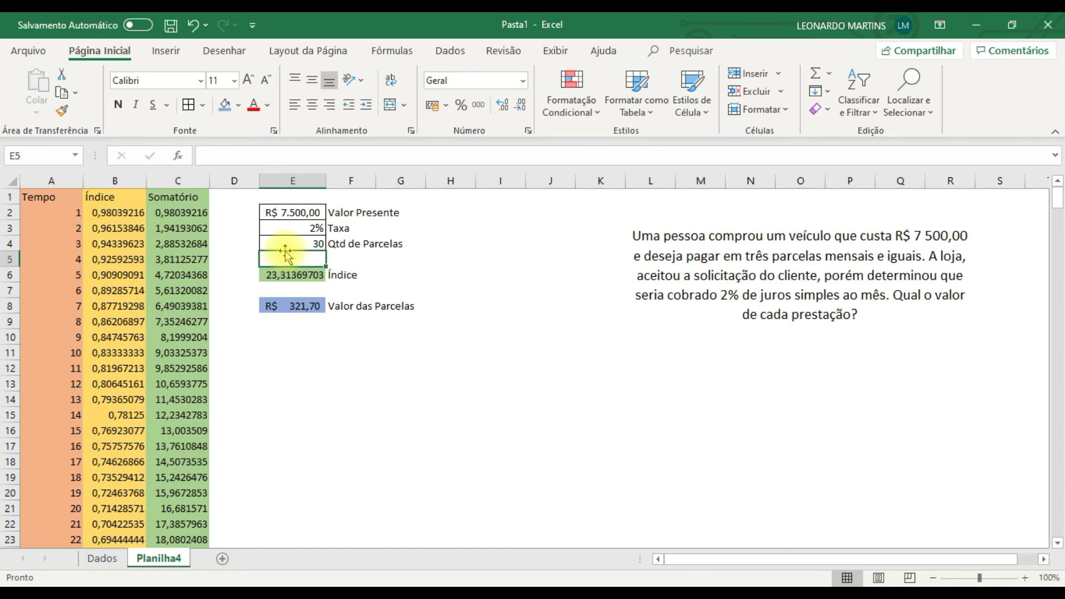
- Enter ,79 as the Taxa in cell E3
key(Up)
key(Up)
text(,)
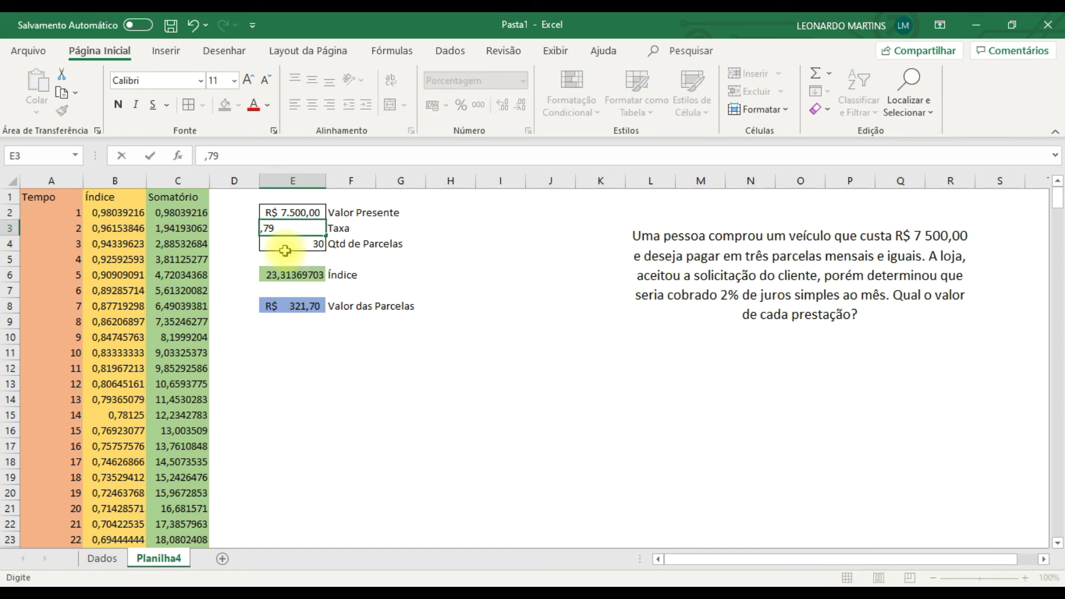
key(Return)
- Set the Valor Presente in cell E2 to 36000
key(Up)
key(Up)
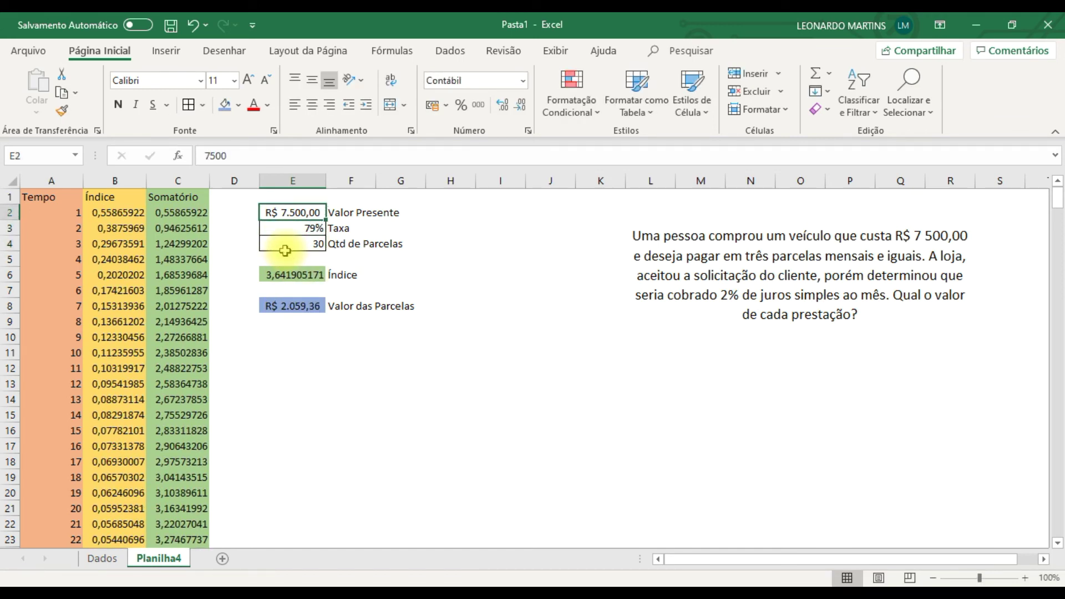
text(36000)
key(Return)
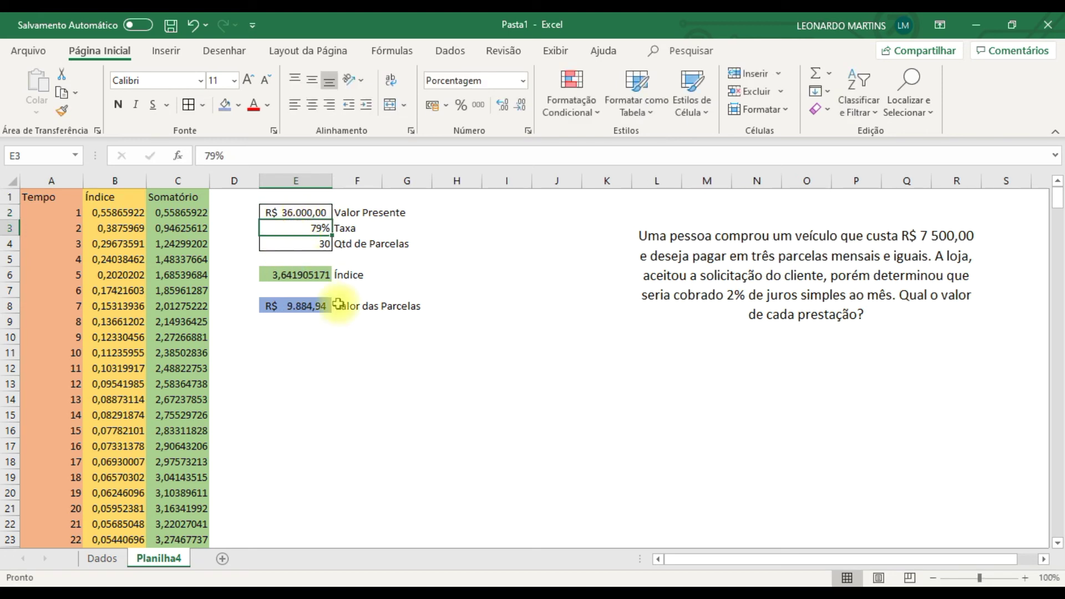
- Correct the Taxa in cell E3 to 0,79%
click(320, 239)
click(315, 228)
text(0,)
key(Return)
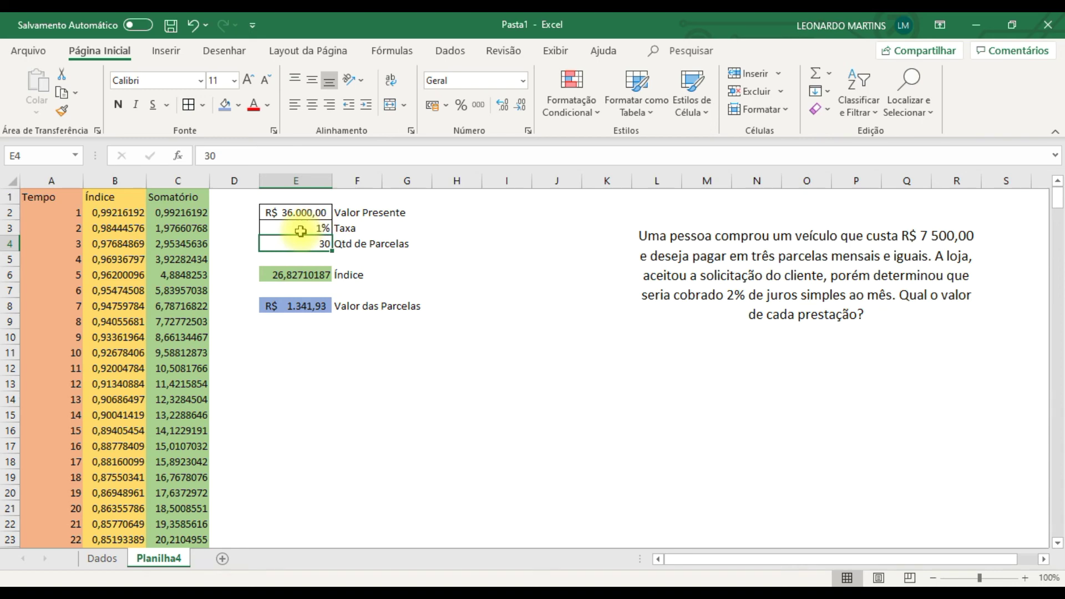
- Set the Qtd de Parcelas in cell E4 to 48
text(48)
key(Return)
key(Return)
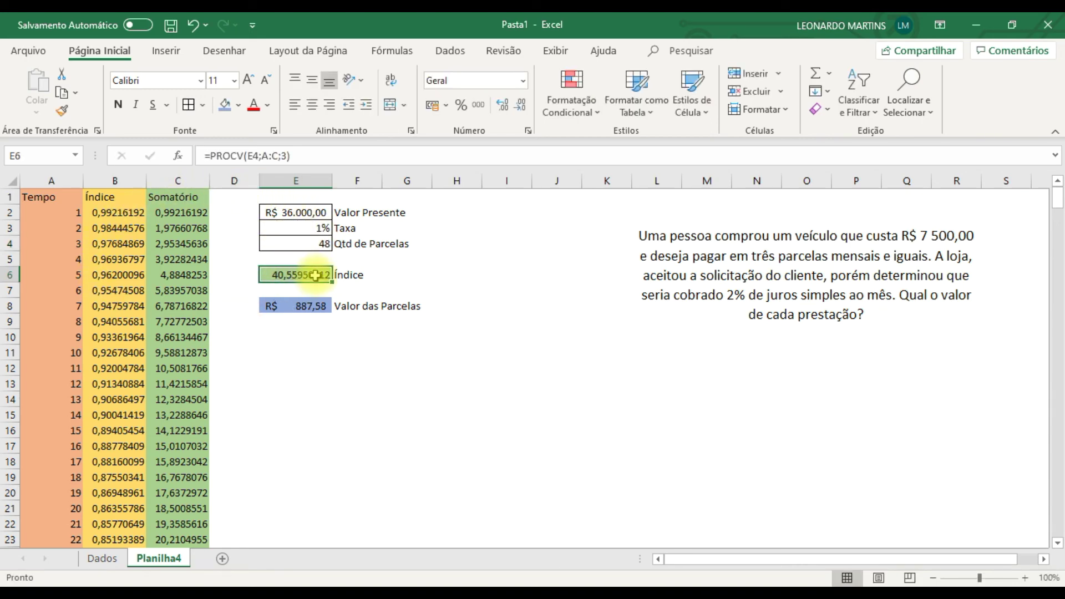
drag(114, 196, 199, 429)
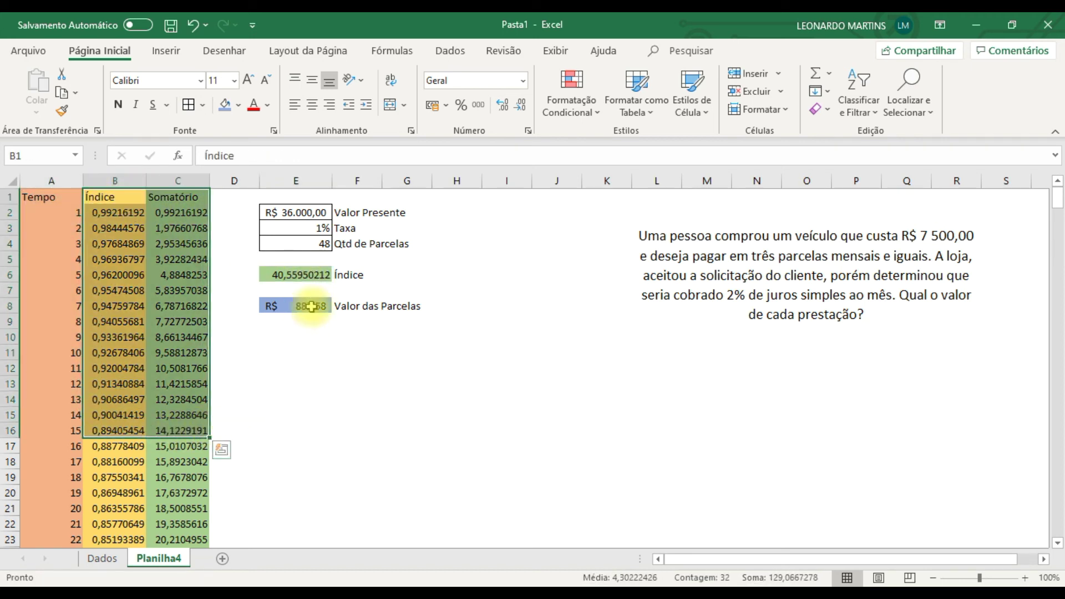
click(307, 290)
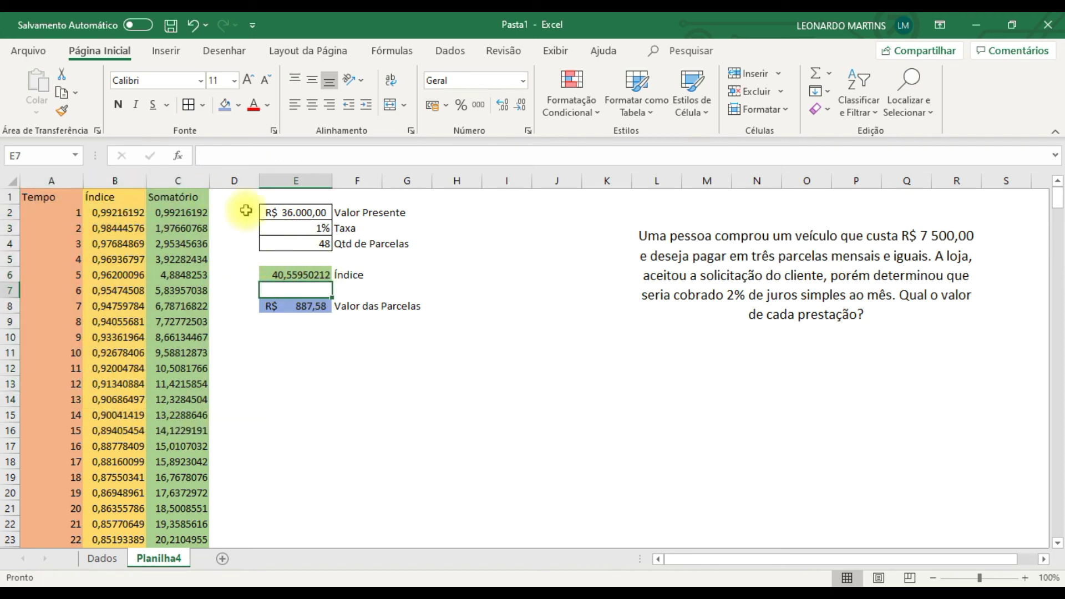
click(205, 213)
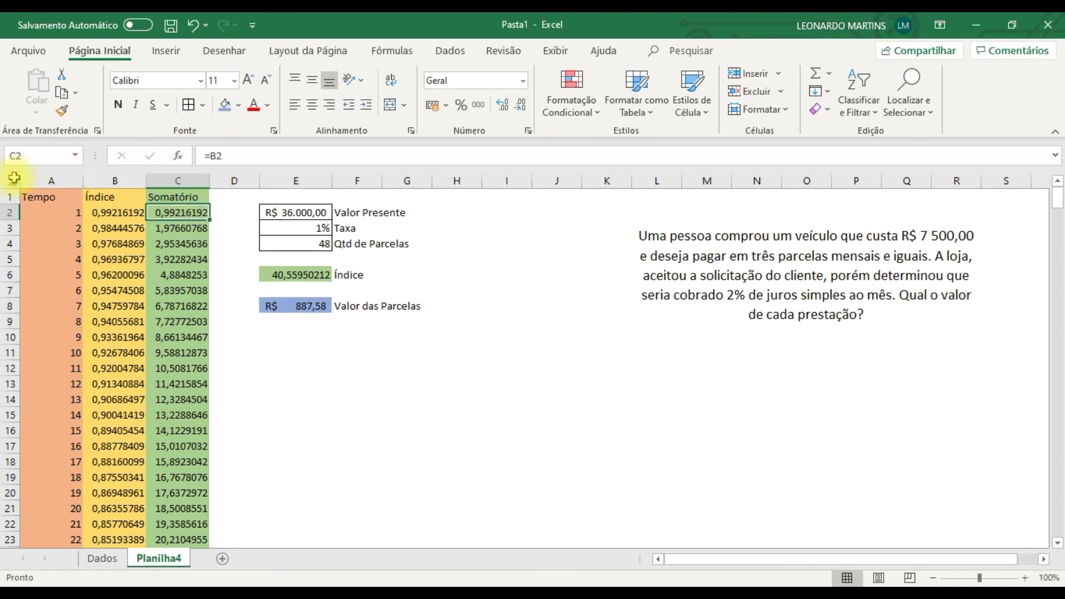
click(655, 227)
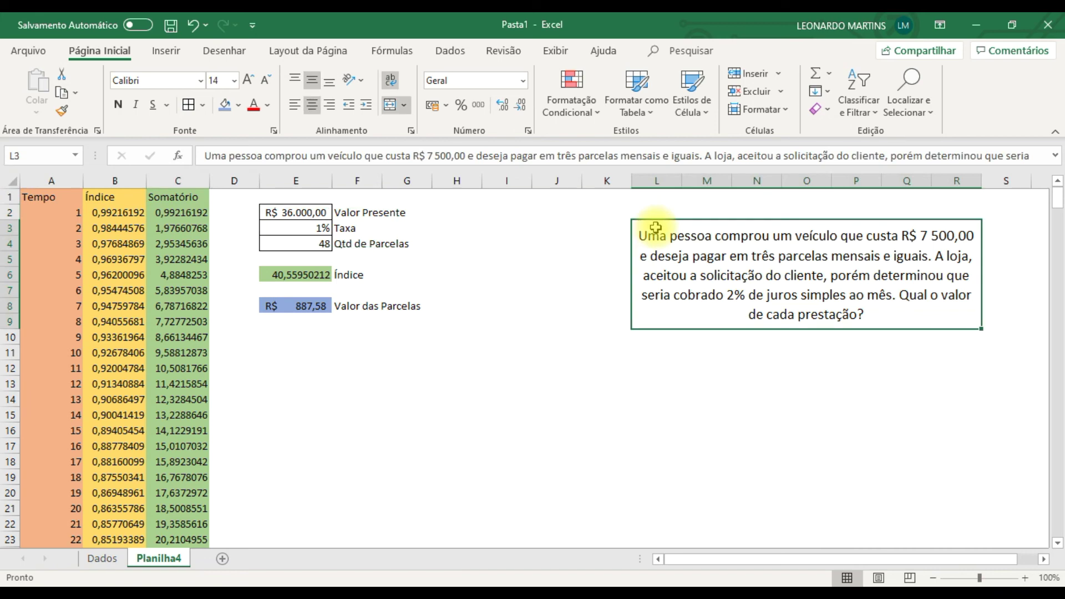
- Clear the vehicle problem text from the merged cell starting at L3
key(Delete)
click(616, 225)
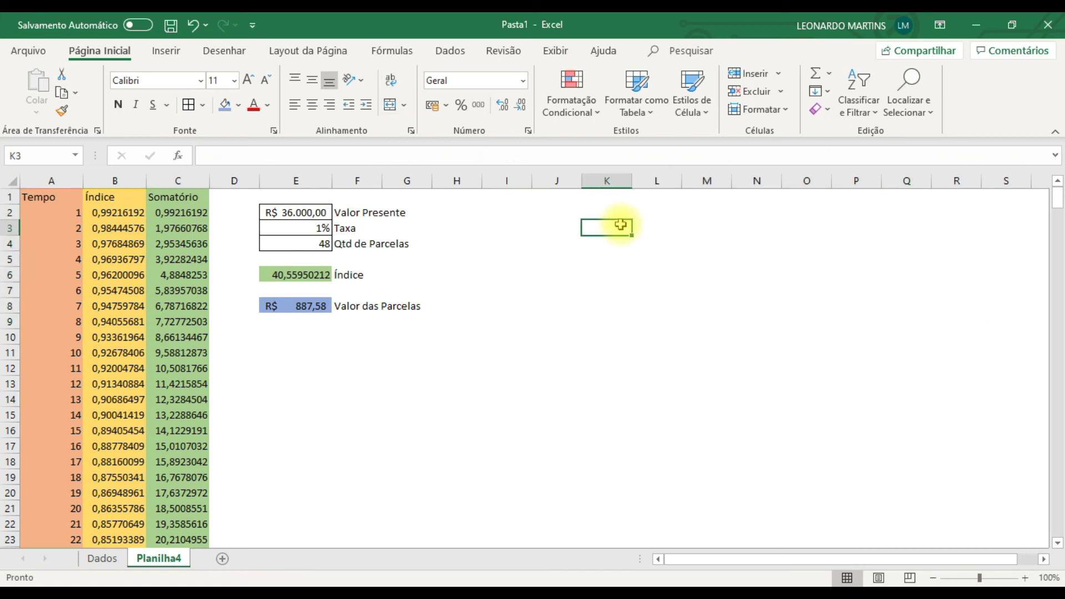
click(13, 179)
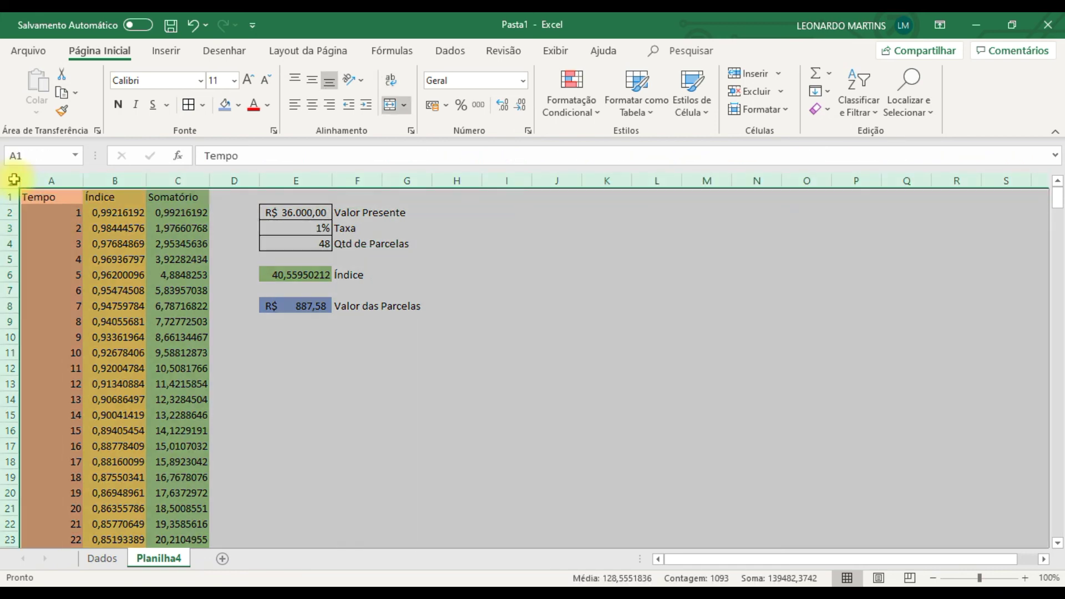
click(233, 289)
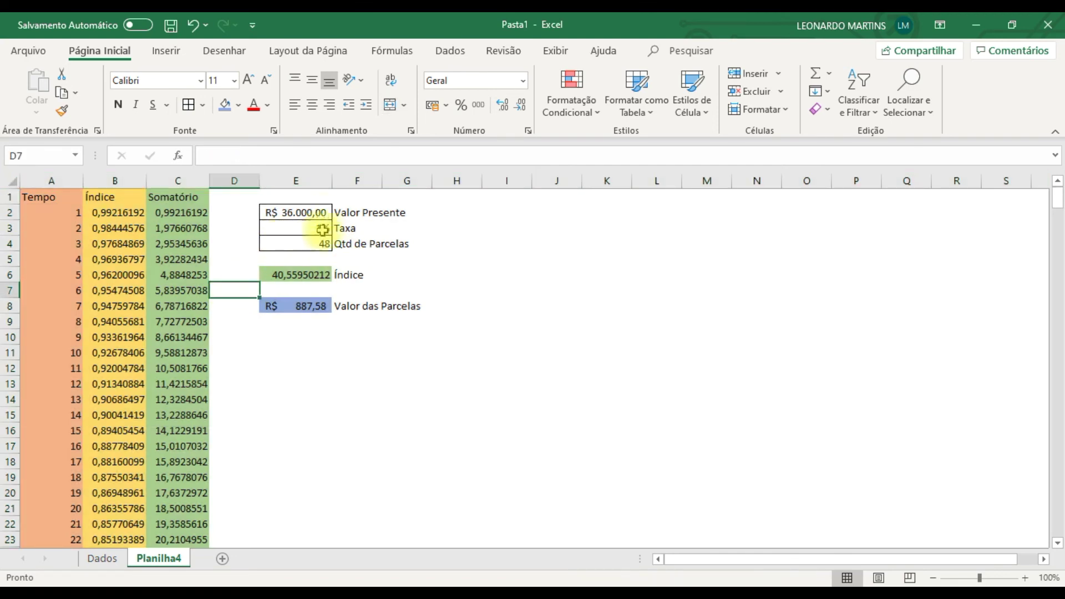
drag(298, 211, 326, 245)
click(446, 274)
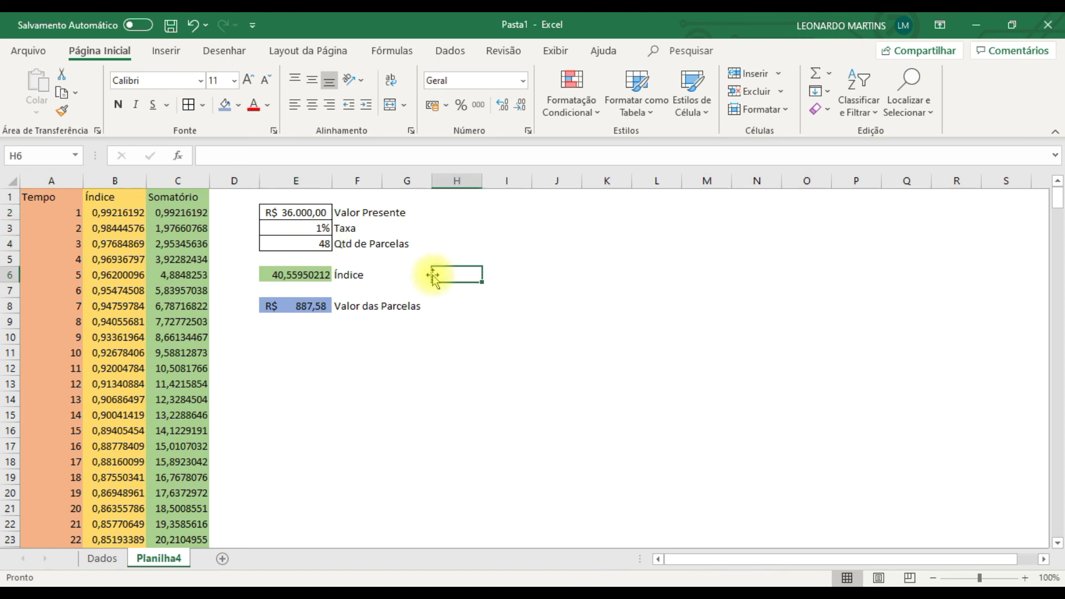
drag(288, 210, 297, 234)
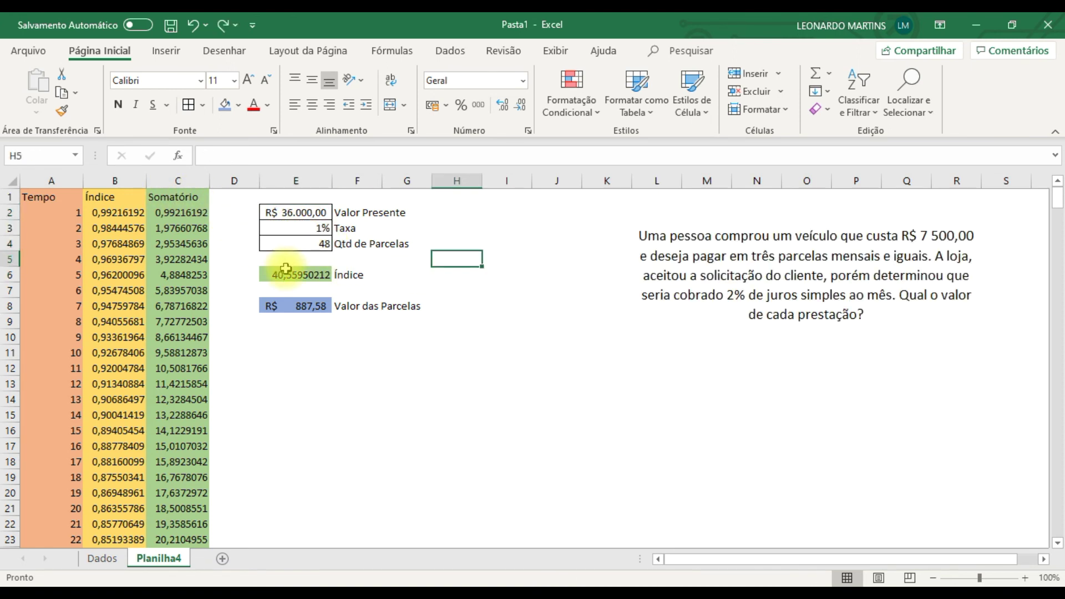
- Examine the PROCV formula in cell E6 and the Qtd de Parcelas value in E4 that it looks up
click(282, 272)
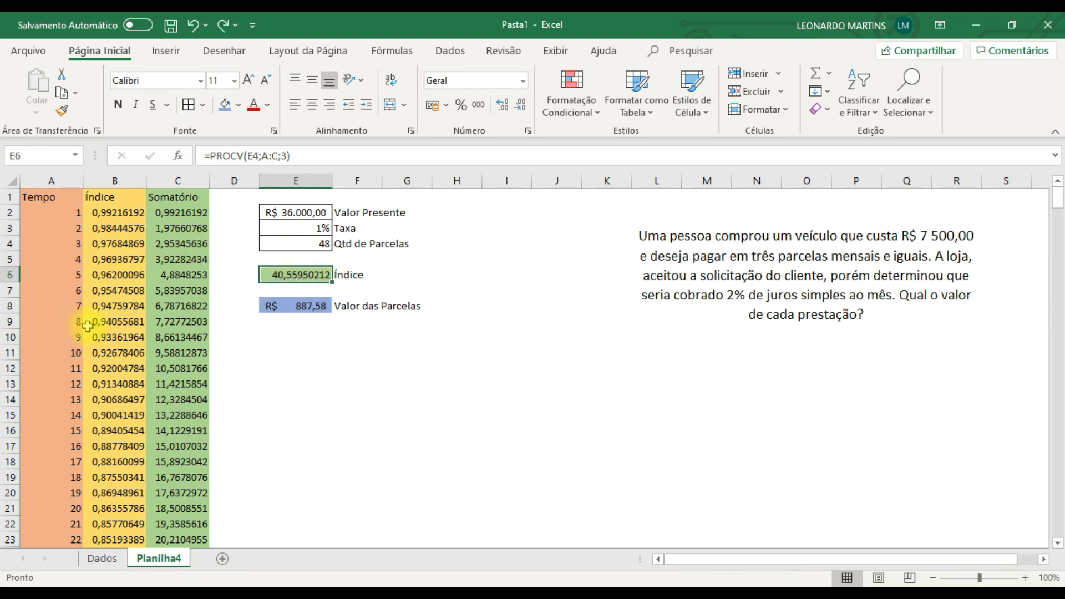
click(299, 244)
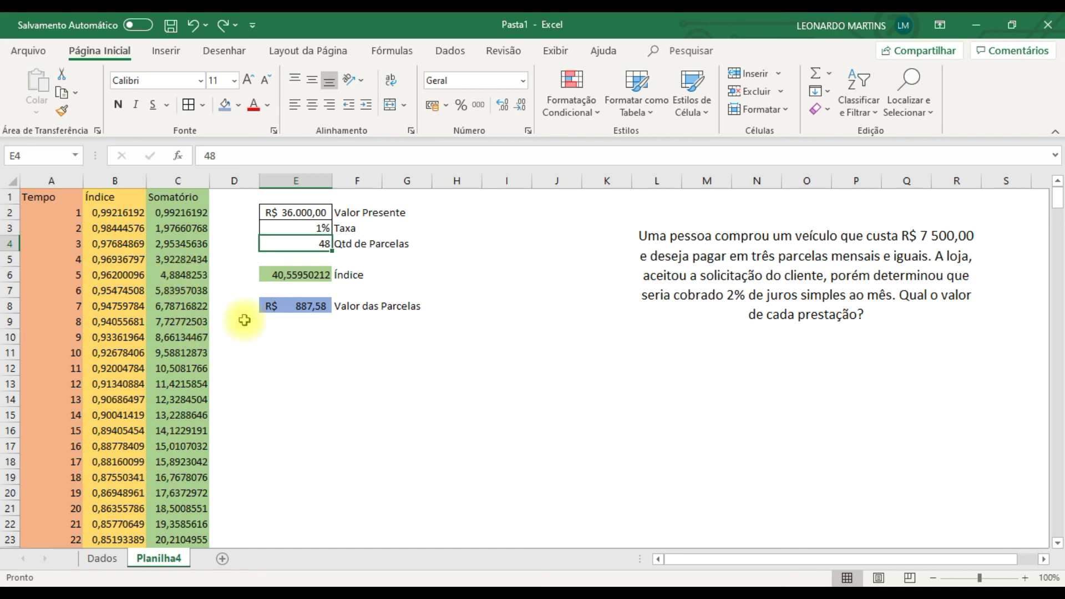
click(352, 258)
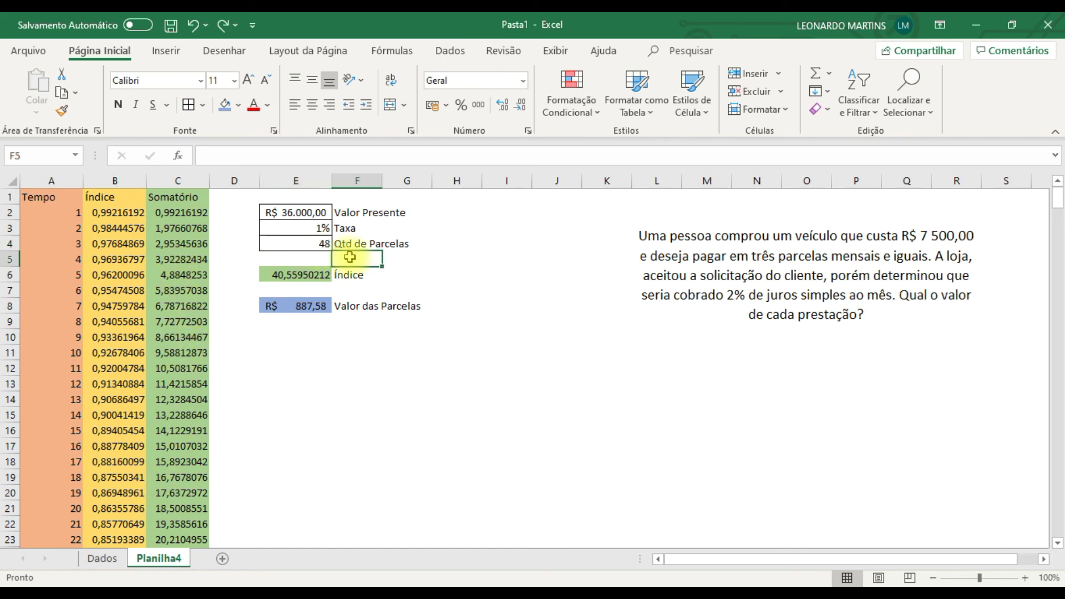
- Hide the Tempo, Índice and Somatório columns, A to C
click(183, 228)
drag(5, 189, 7, 187)
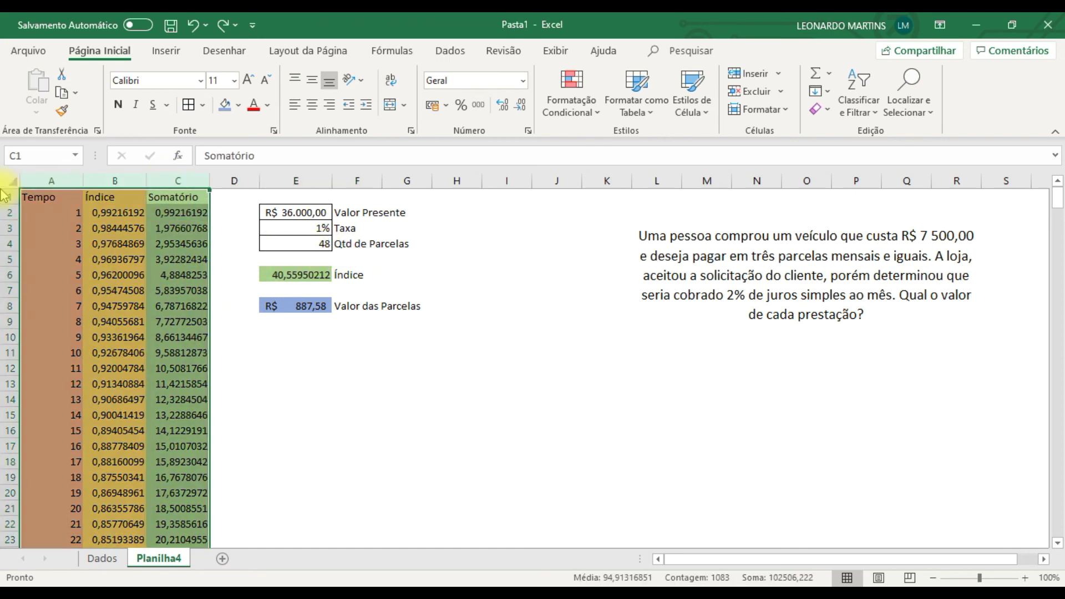
right_click(160, 180)
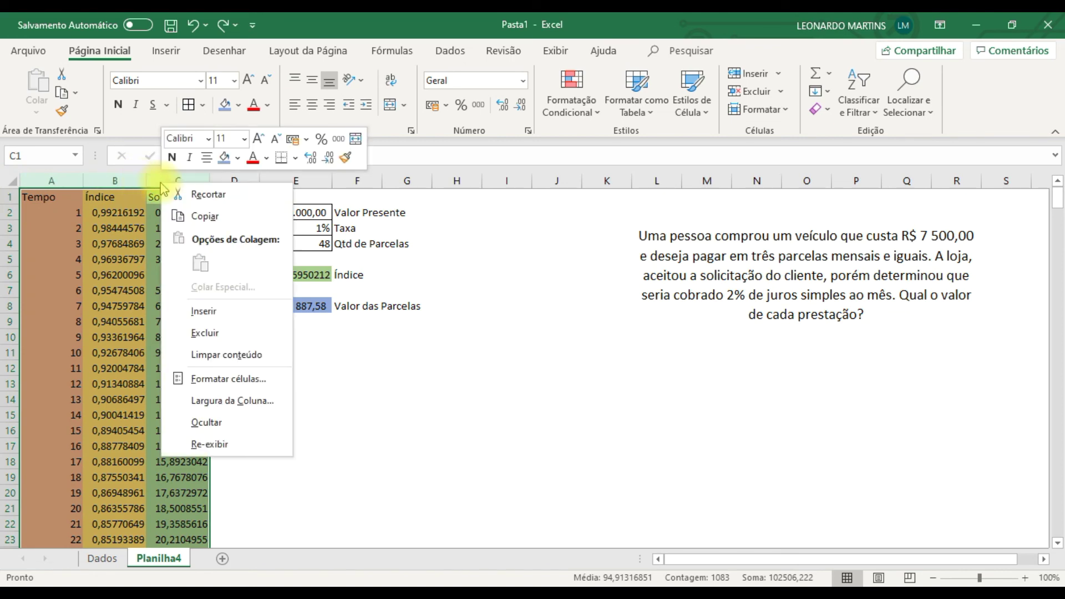
key(Escape)
right_click(142, 176)
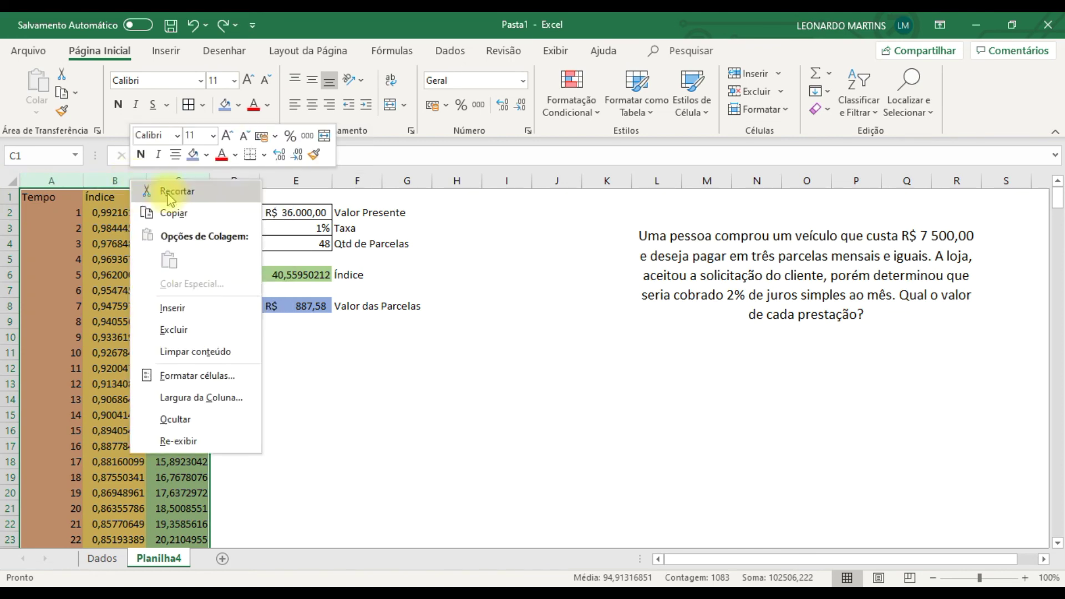
click(206, 417)
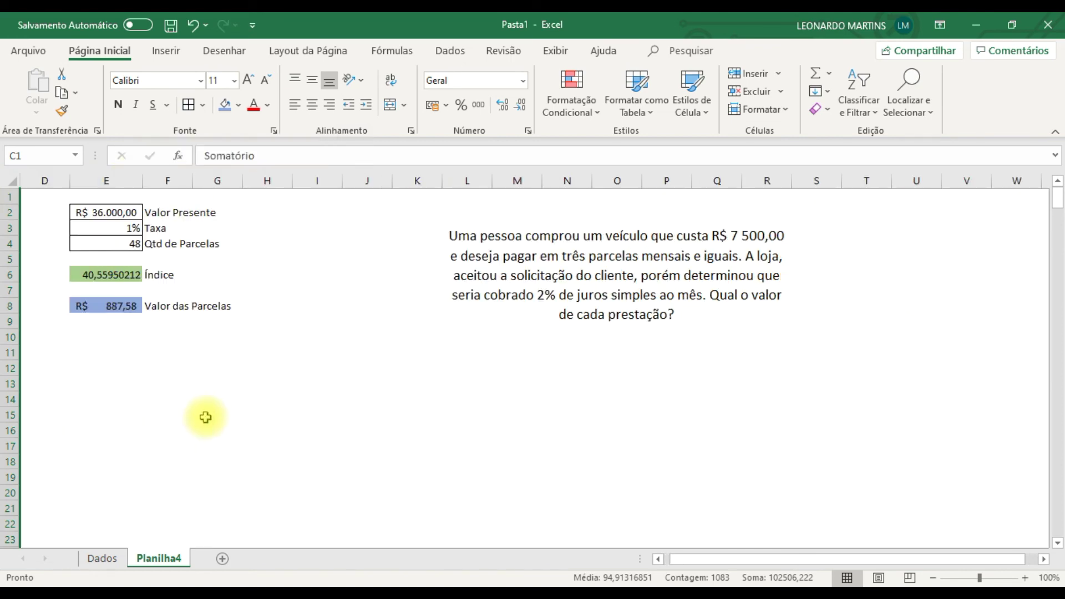
- Delete the vehicle problem statement from the merged cell beside the calculator
click(520, 230)
key(Delete)
click(416, 260)
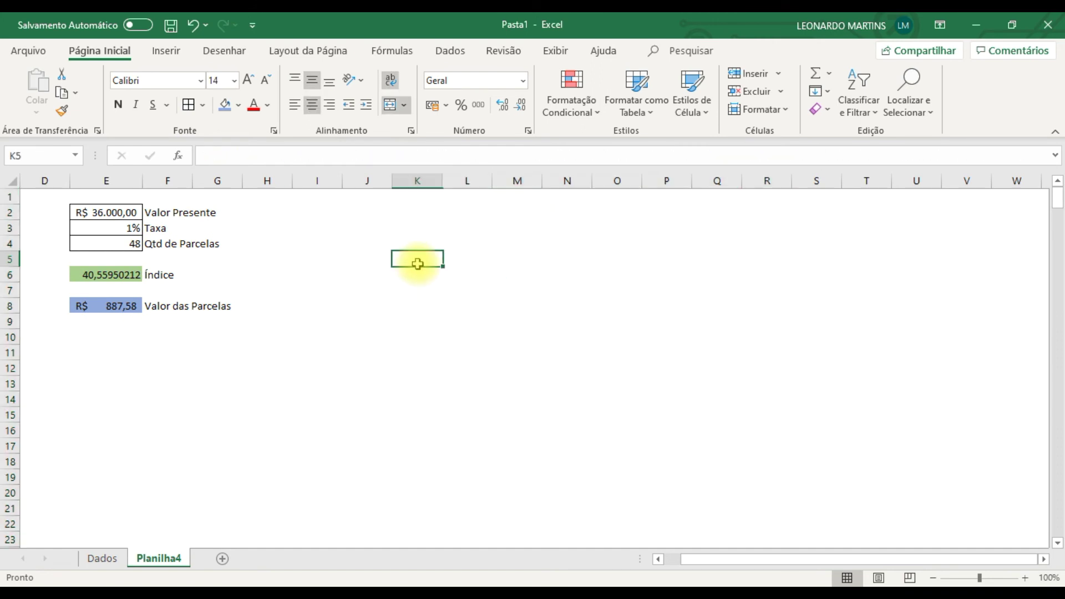
- Hide row 6, which holds the PROCV Índice of the calculator
click(131, 273)
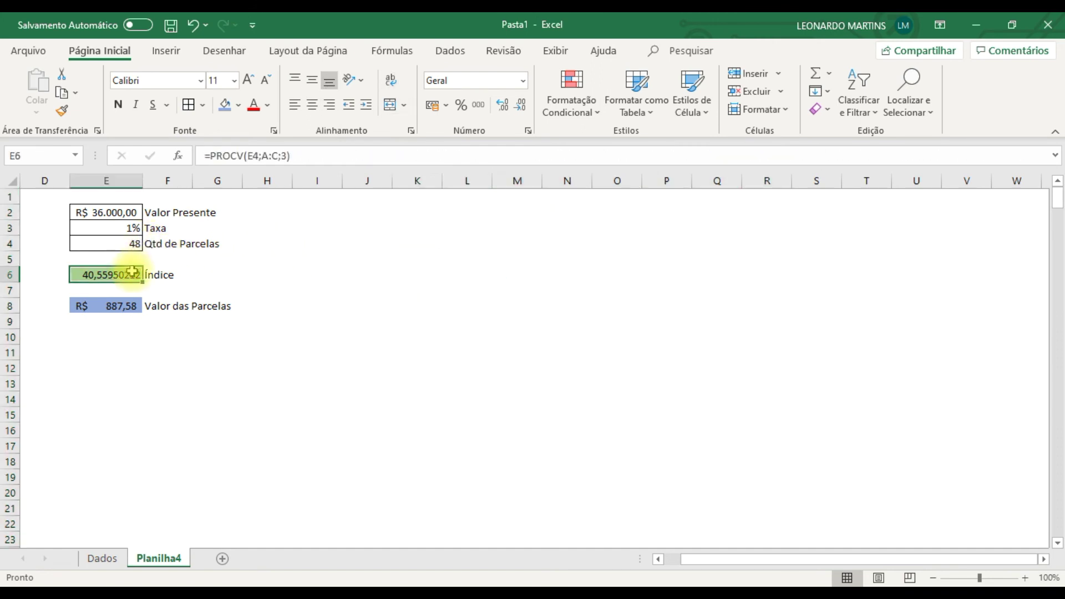
right_click(10, 275)
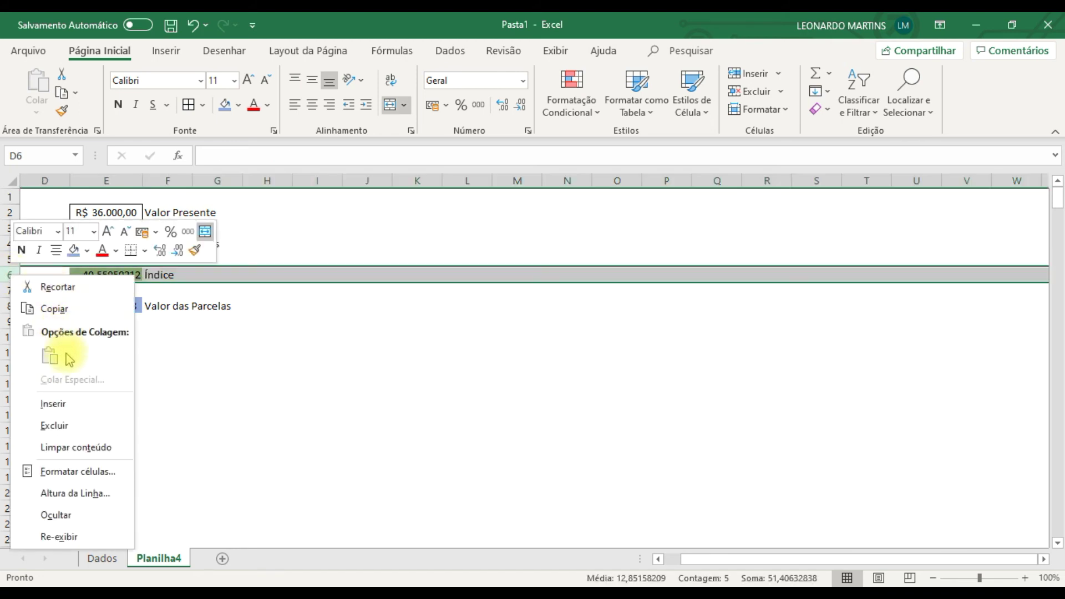
click(91, 516)
click(176, 399)
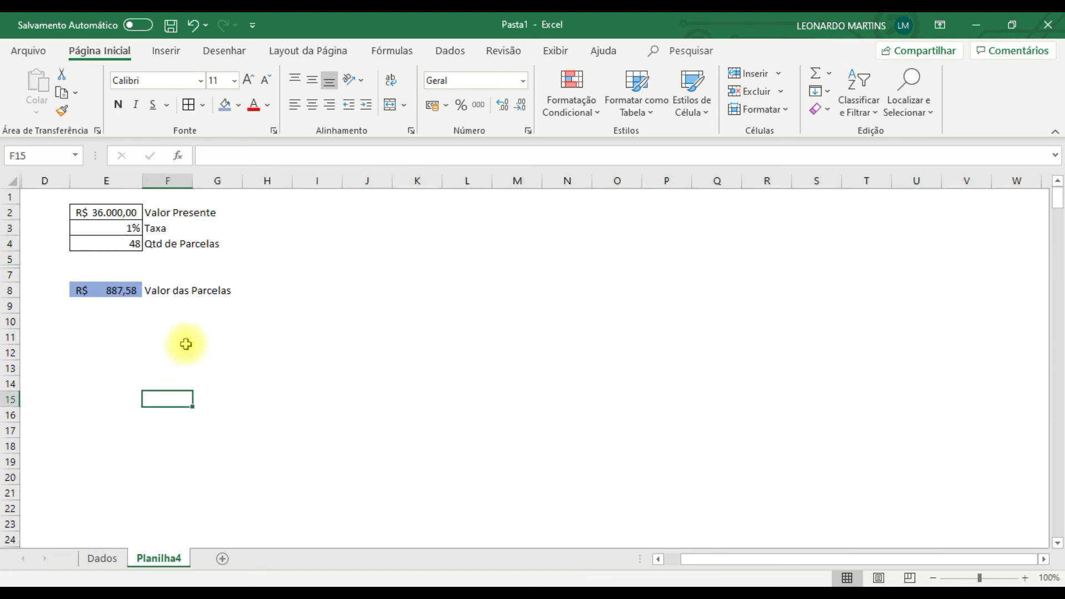
- Review the input cells E2 to E4 and the Valor das Parcelas formula in E8
click(115, 210)
click(105, 242)
click(102, 213)
click(100, 228)
click(102, 243)
click(105, 213)
click(105, 243)
click(109, 291)
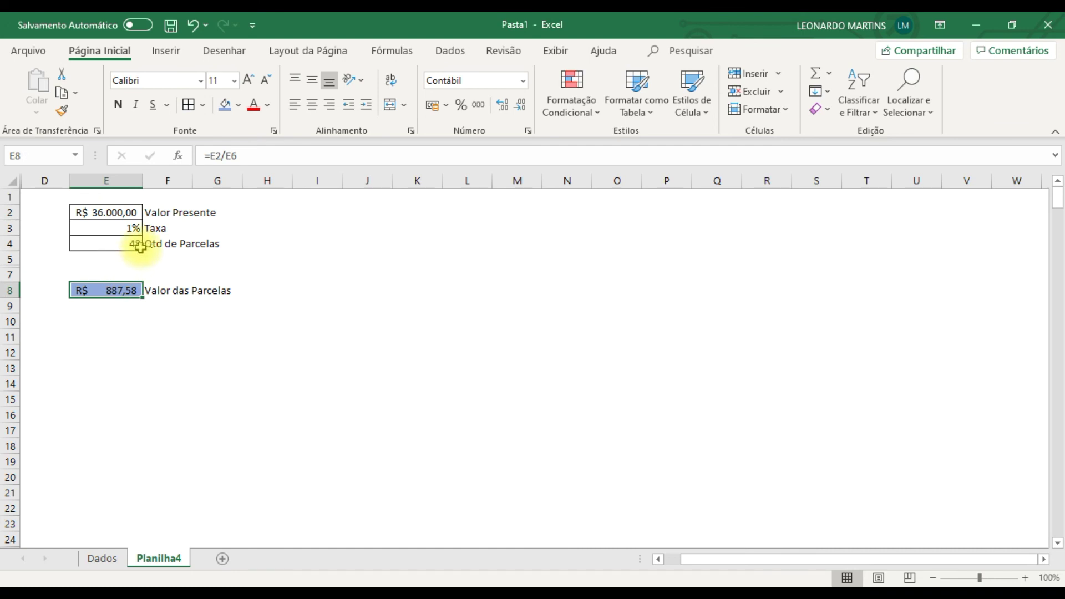
- Set the Valor Presente to 50000, the Taxa to 2% and the Qtd de Parcelas to 120
click(127, 210)
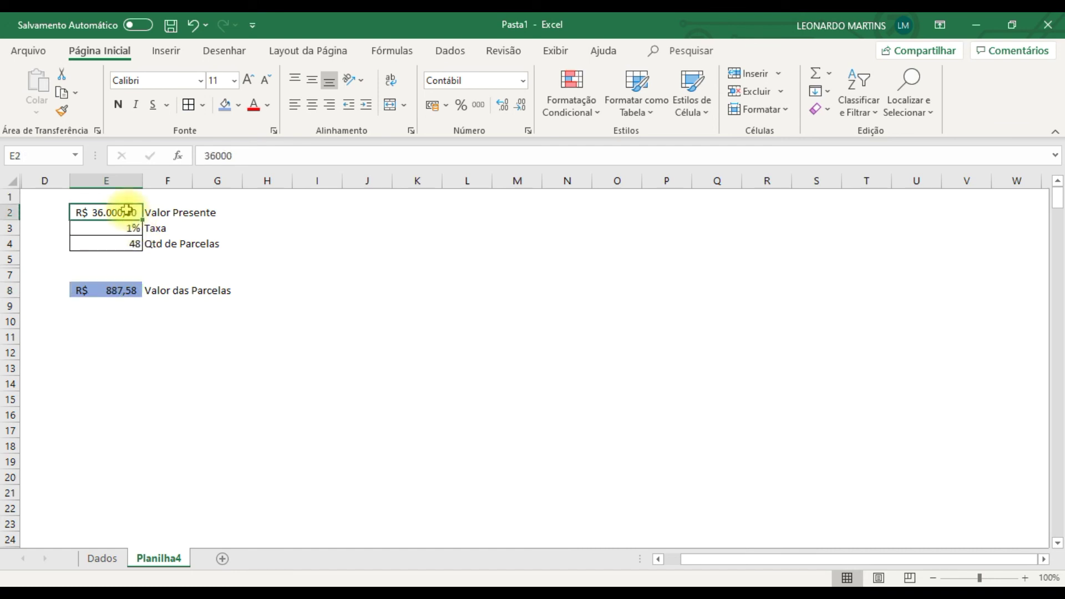
text(50.000)
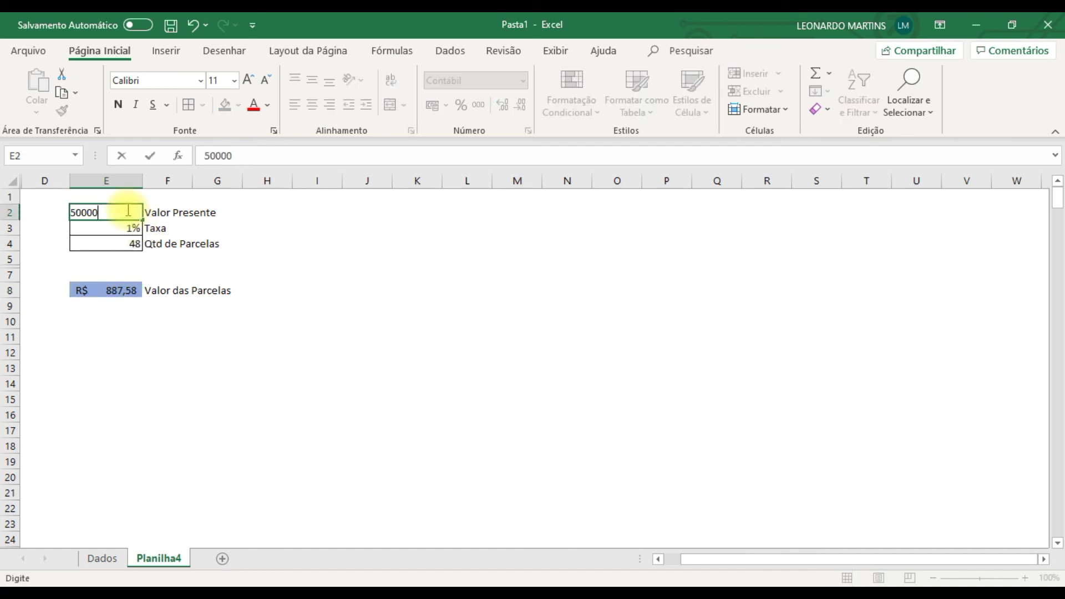
key(Return)
text(2)
key(Return)
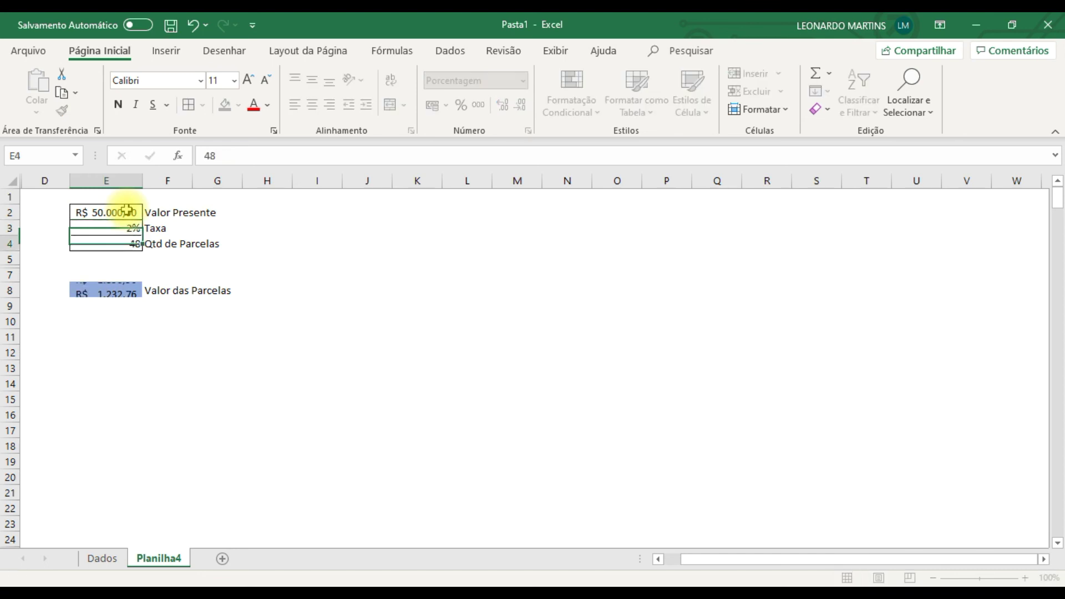
text(120)
key(Return)
- Try the Qtd de Parcelas in cell E4 with 250 and with 360
key(Up)
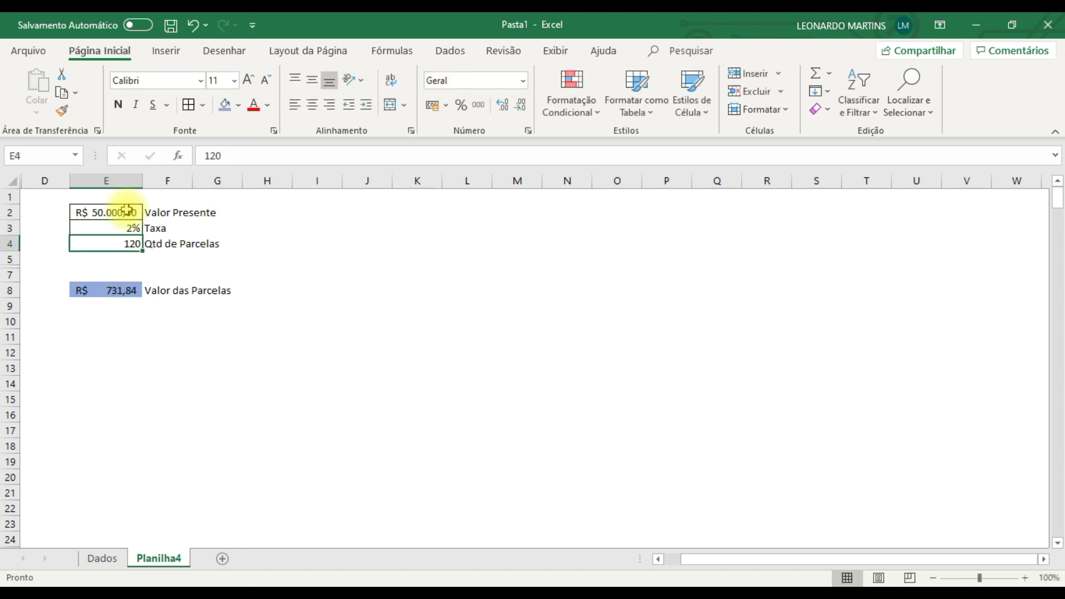
text(250)
key(Return)
key(Up)
text(360)
key(Return)
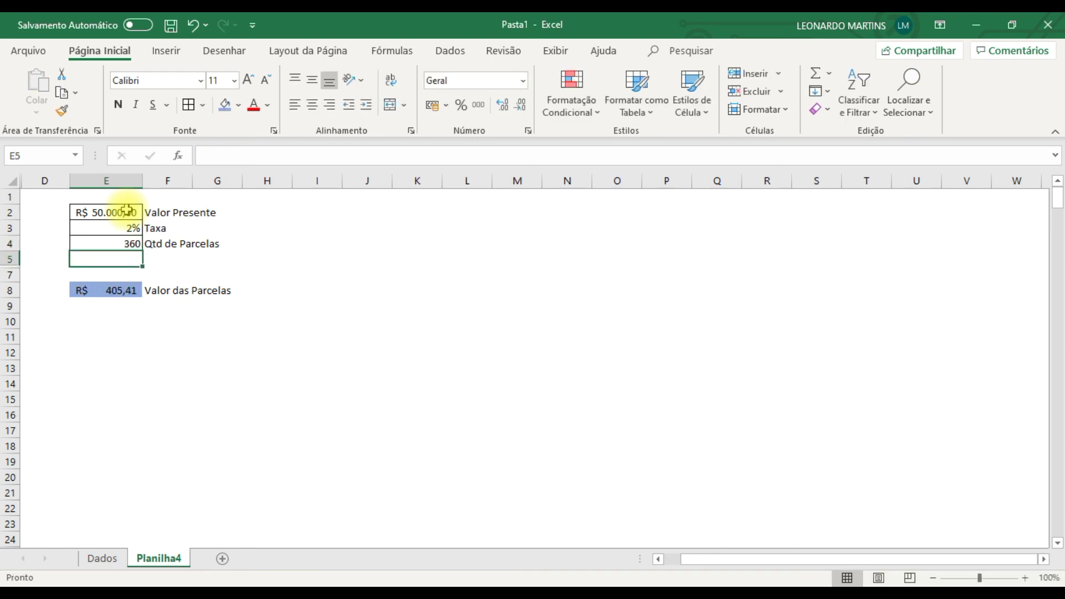
- Try installment counts beyond the table, 361 and 400, in cell E4
key(Up)
text(361)
key(Return)
key(Up)
text(400)
key(Return)
- Change the Qtd de Parcelas in cell E4 to 360 and to 350
key(Up)
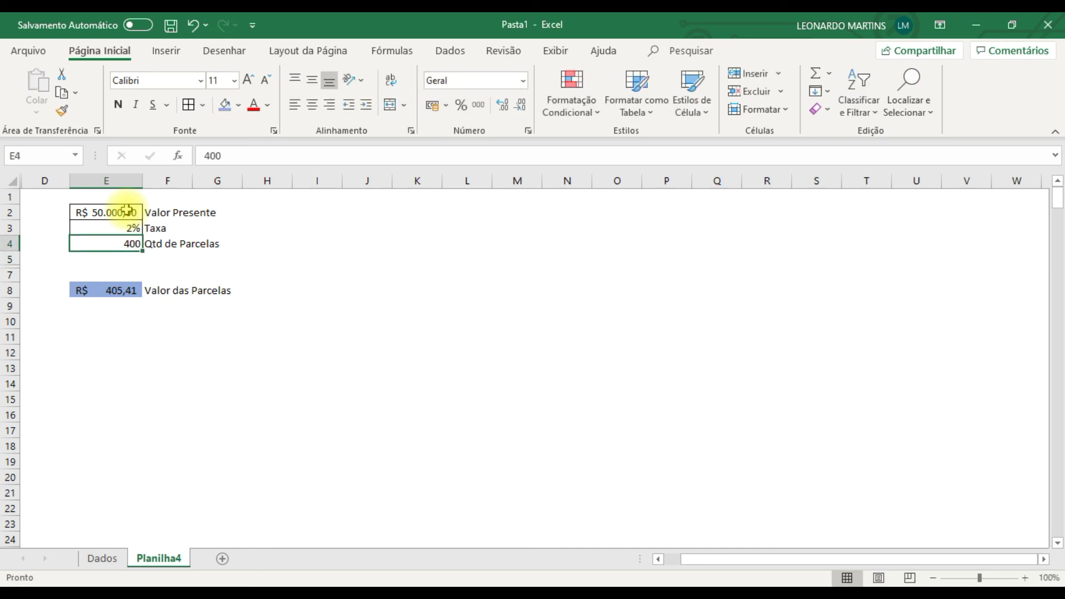
text(360)
key(Return)
key(Up)
text(350)
key(Return)
- Unhide columns A to C so the Tempo, Índice and Somatório table shows again
drag(37, 177, 17, 175)
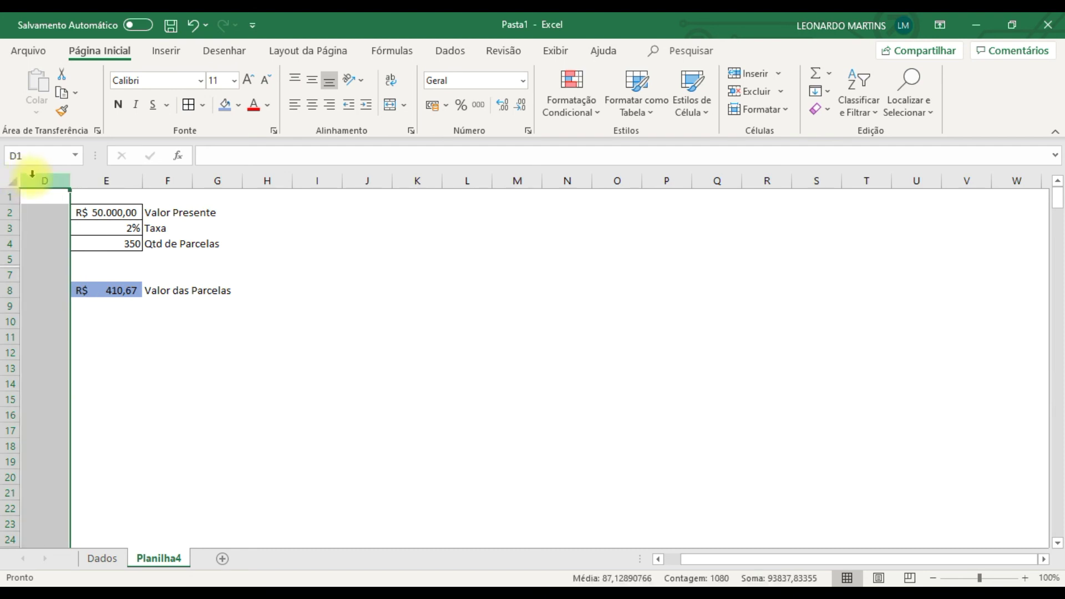
right_click(32, 176)
click(134, 438)
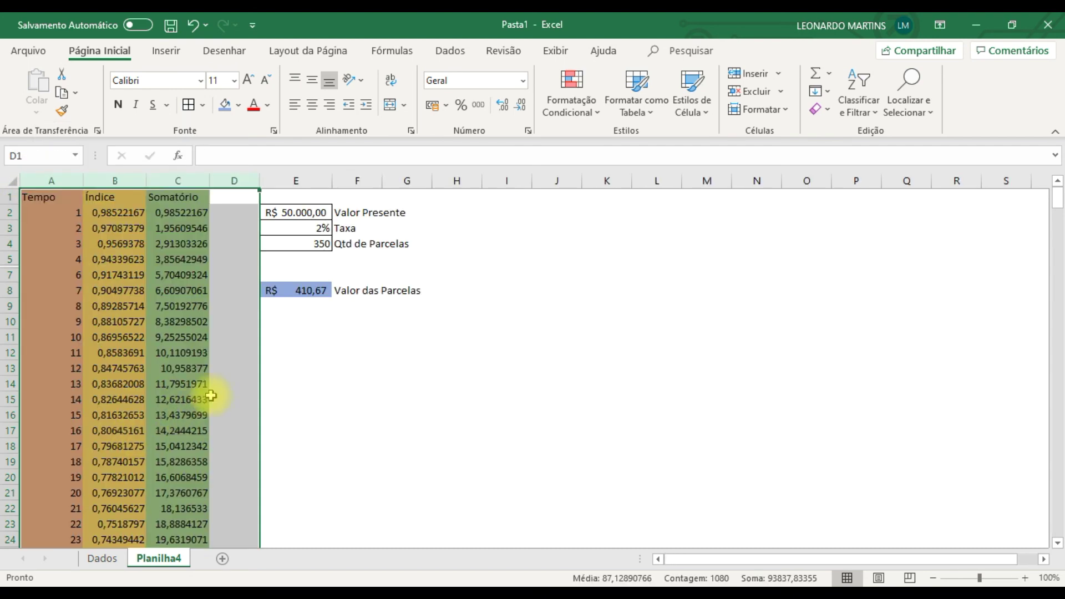
click(214, 388)
- Set the Qtd de Parcelas in cell E4 to 361
click(314, 240)
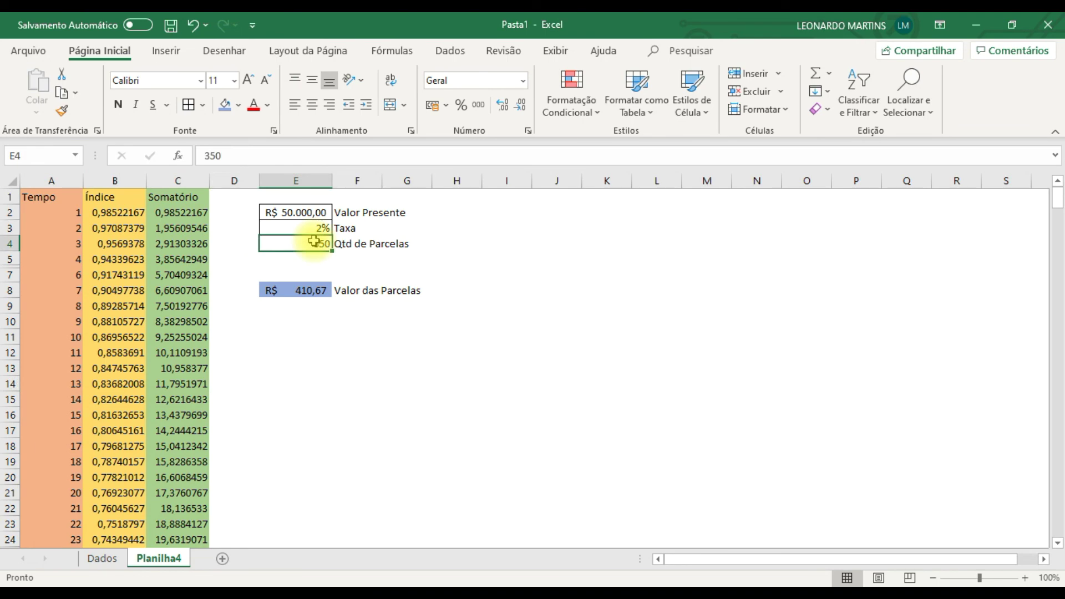
text(361)
key(Return)
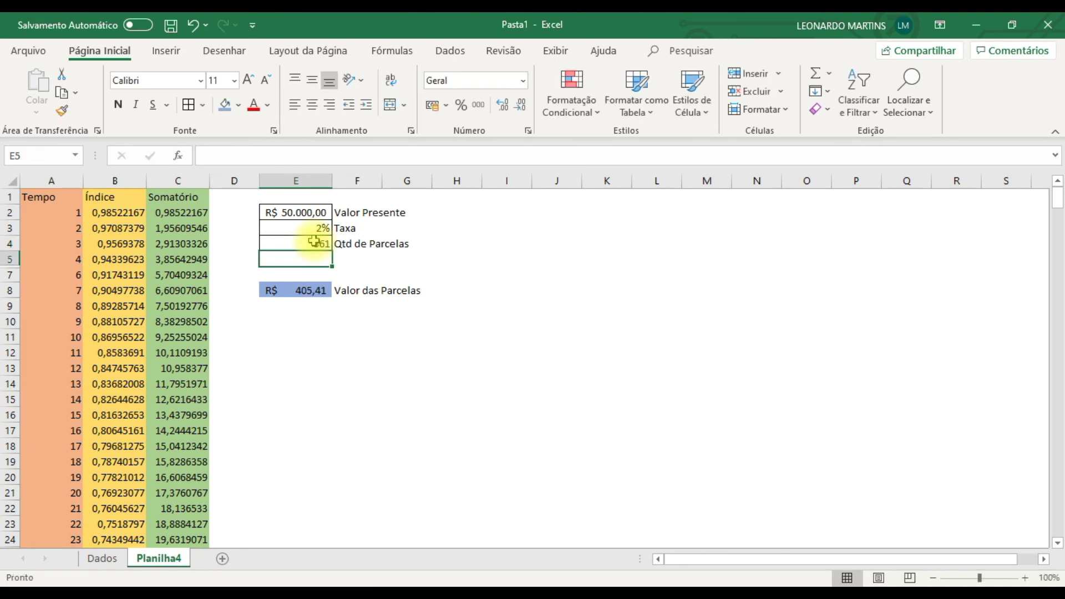
- Extend the Tempo, Índice and Somatório table by filling row 361 down to row 362
click(51, 339)
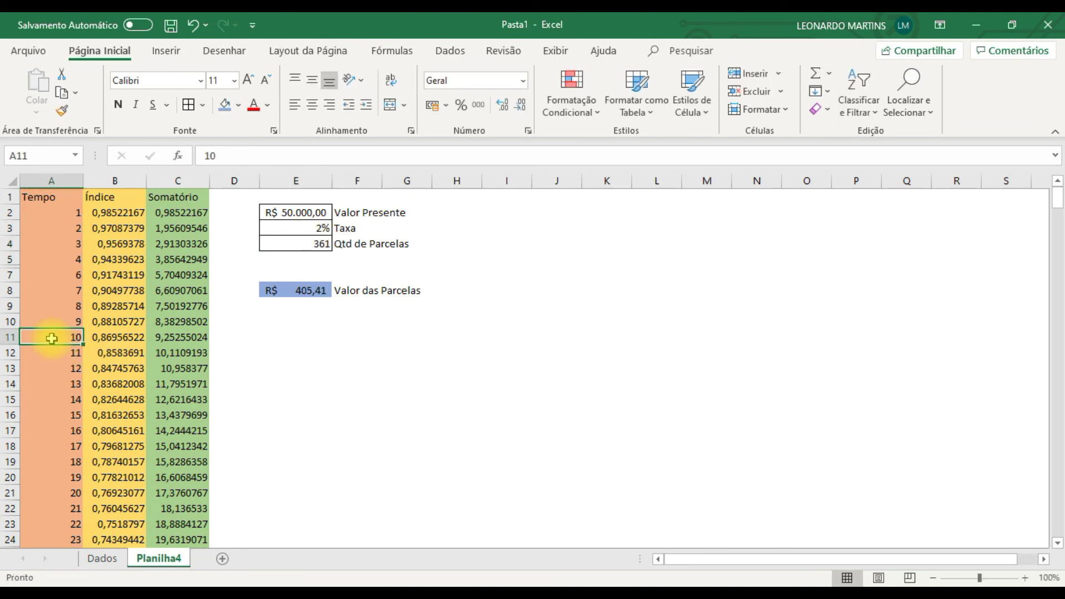
key(ctrl+Down)
scroll(71, 362, down, 2)
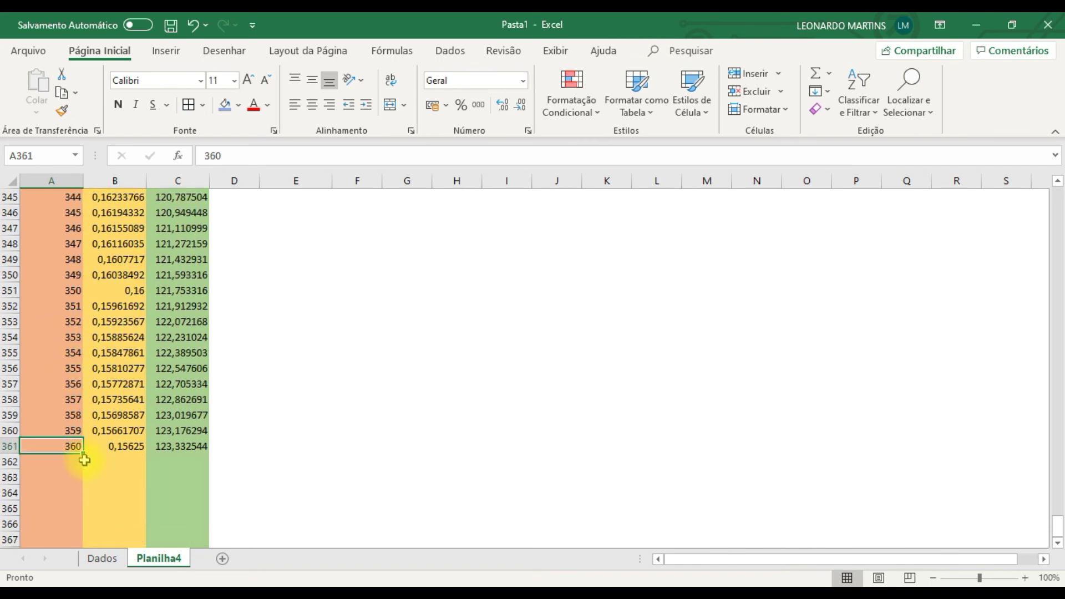
drag(71, 447, 214, 468)
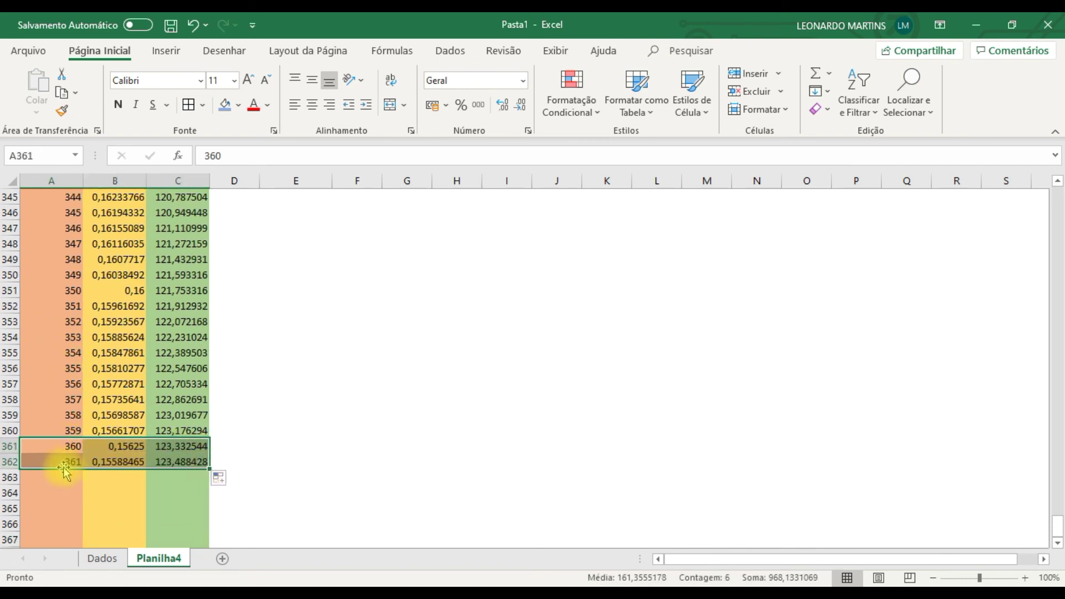
- Test the extended table by entering 360 in the Qtd de Parcelas and setting it back to 361
click(169, 430)
key(ctrl+Up)
key(Right)
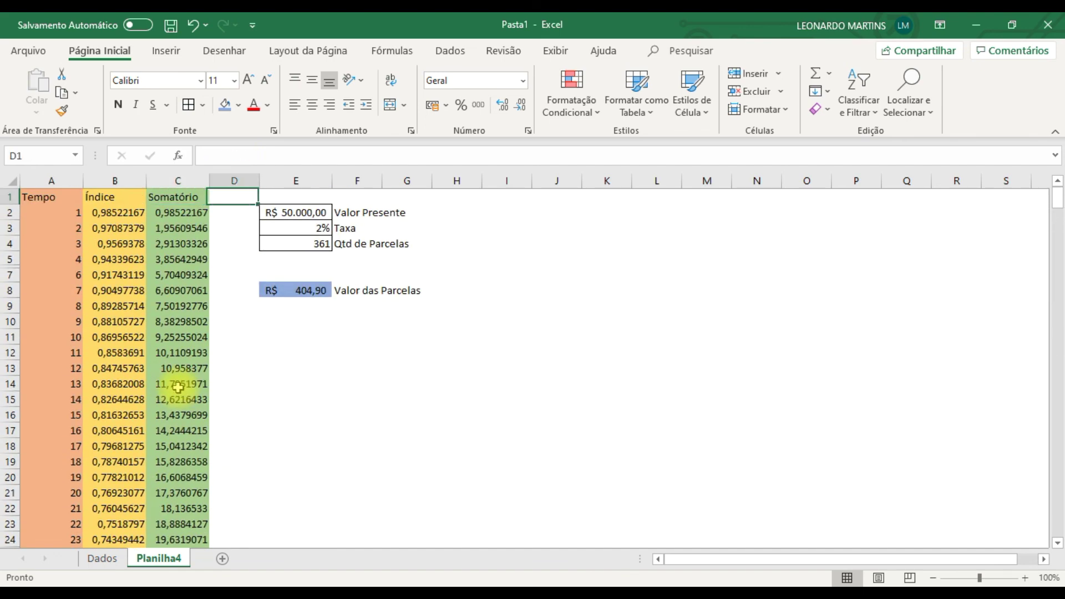
key(Down)
key(Down)
key(Down)
key(Right)
key(Right)
key(Left)
text(360)
key(Return)
key(Up)
text(361)
key(Return)
- Review the installment formula in E8 of Planilha4 against the viewer's request on the Dados sheet
key(Down)
key(Down)
key(Down)
click(281, 293)
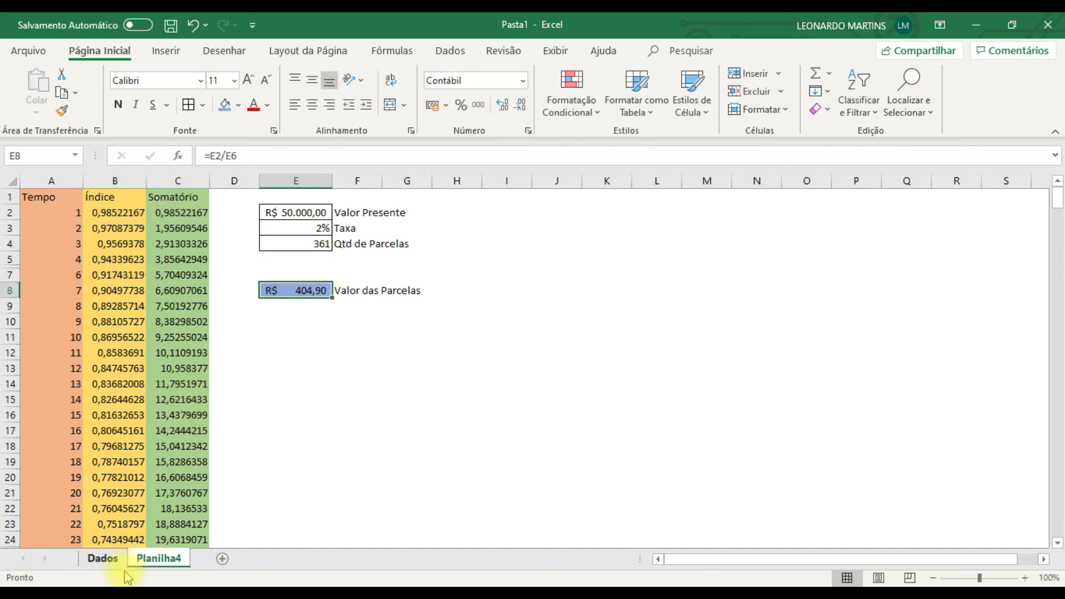
click(103, 560)
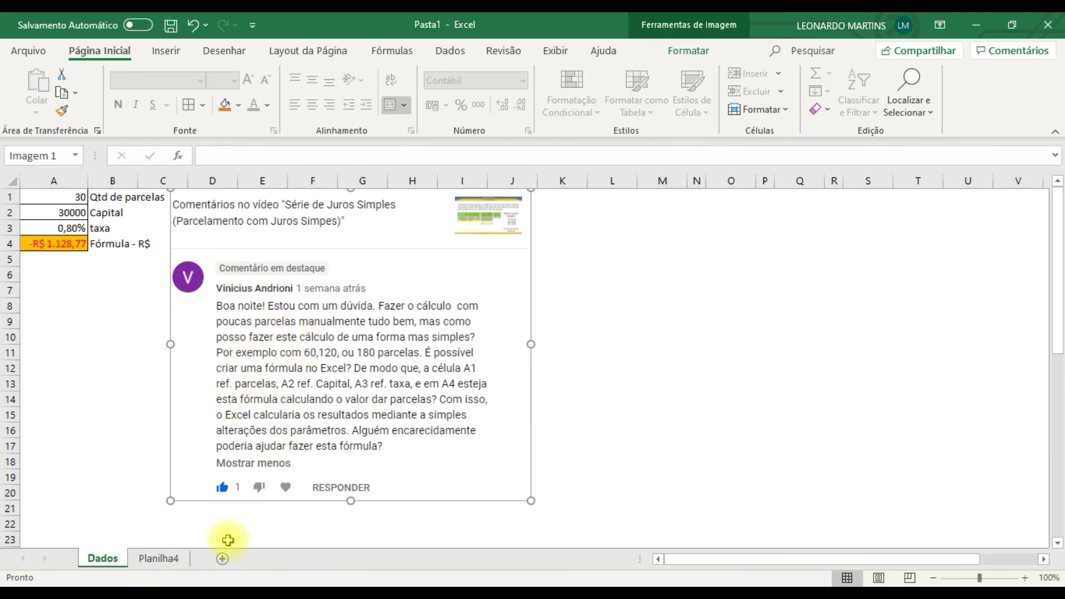
click(175, 565)
click(294, 316)
click(305, 297)
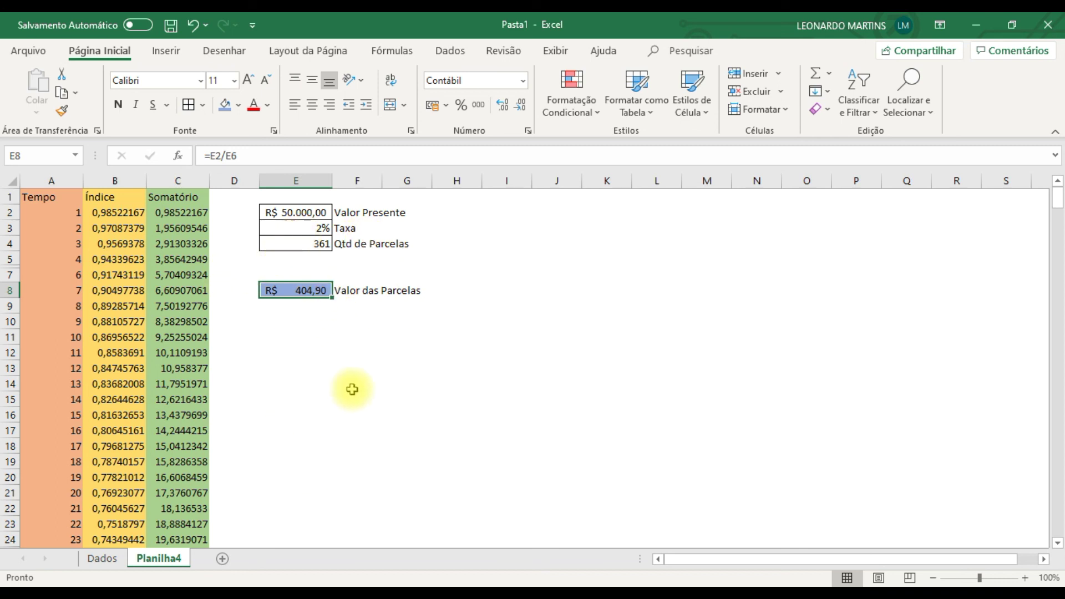
drag(177, 180, 36, 169)
click(296, 181)
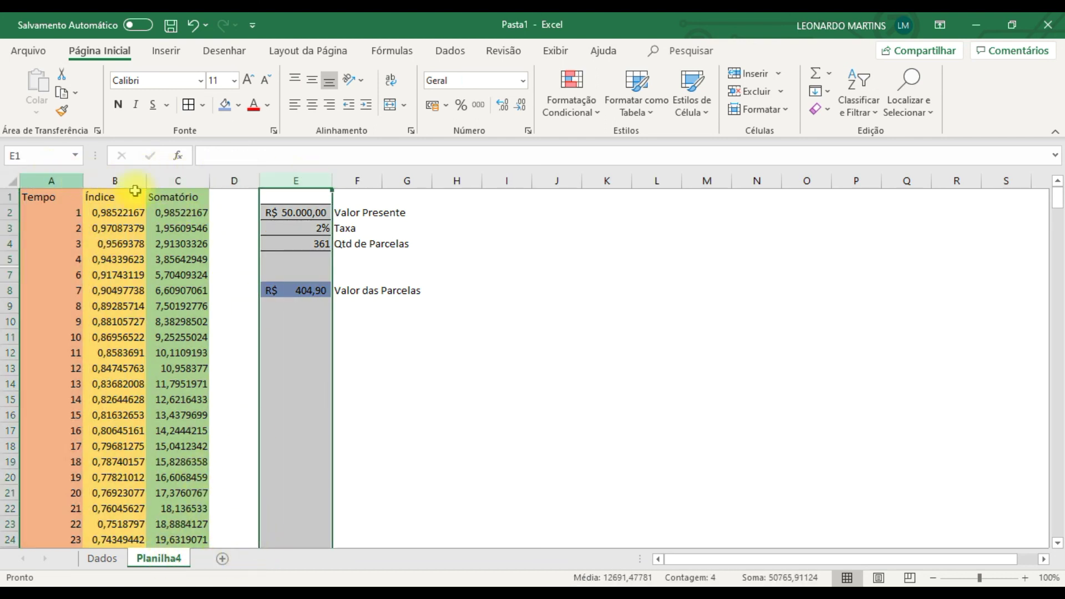
- Review the input cells E2:E4 and the formulas in the Índice and Somatório columns of the table
drag(305, 214, 311, 239)
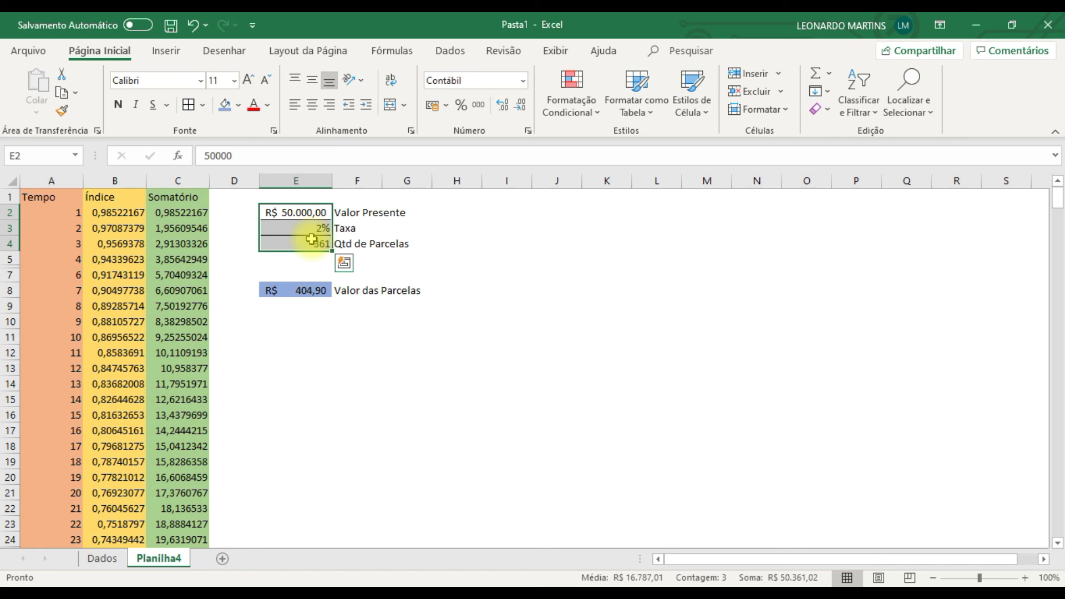
click(170, 431)
click(168, 323)
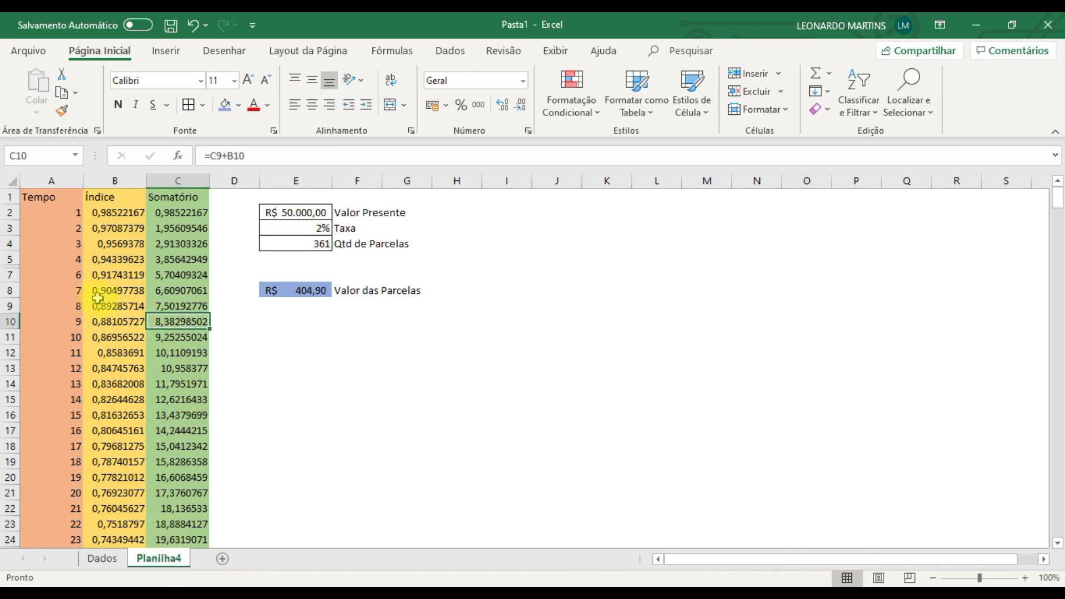
click(96, 258)
click(90, 213)
click(308, 224)
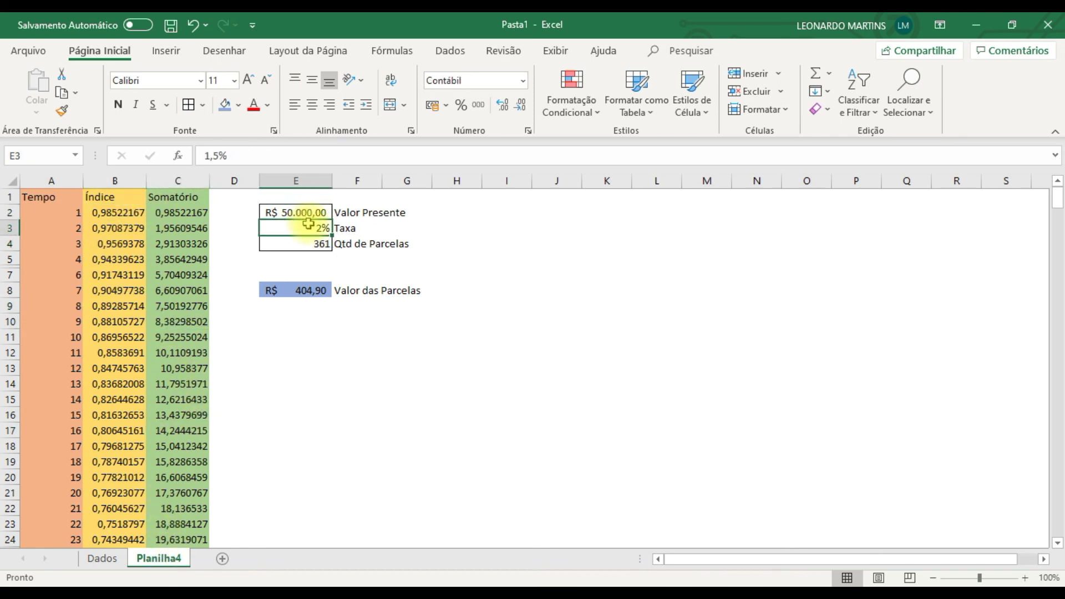
click(286, 244)
- Unhide row 6 between rows 5 and 7 and check the Valor das Parcelas and Índice formulas
drag(7, 259, 6, 275)
right_click(8, 274)
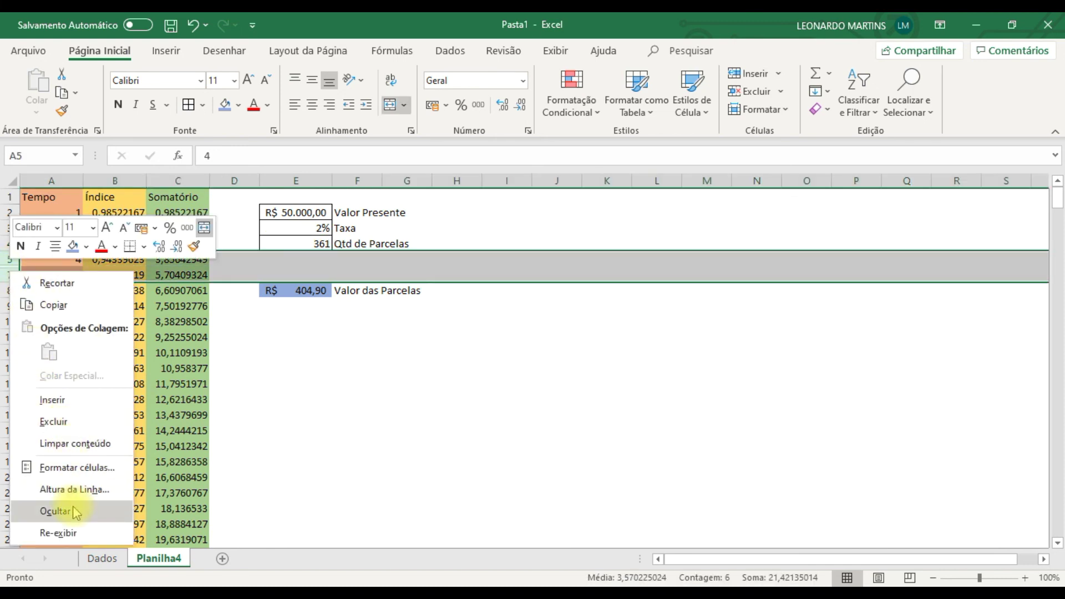
click(58, 533)
click(296, 353)
click(295, 290)
click(317, 274)
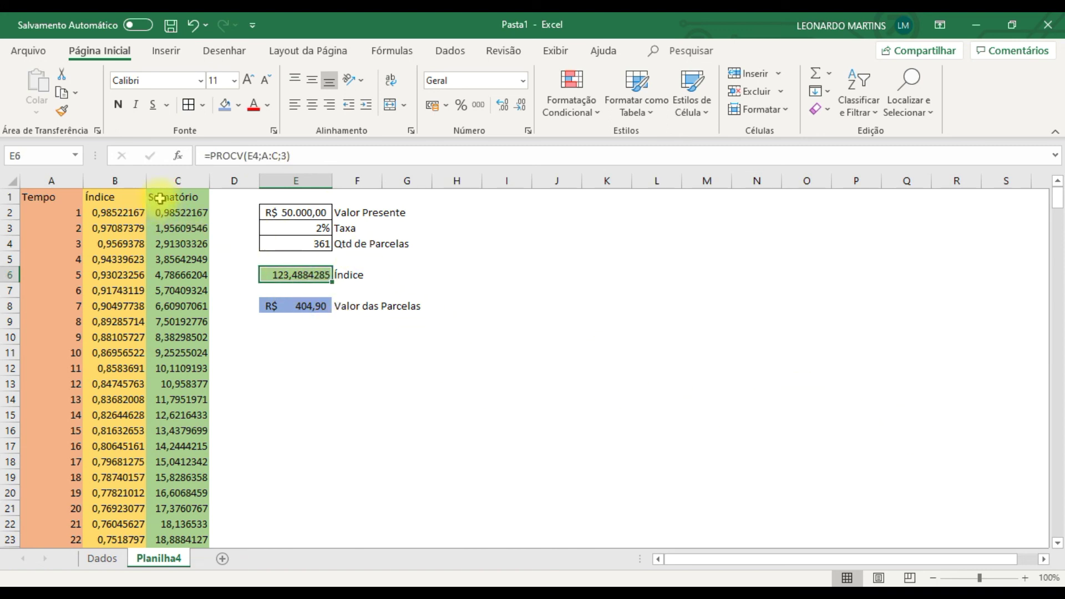
drag(233, 195, 409, 338)
click(423, 341)
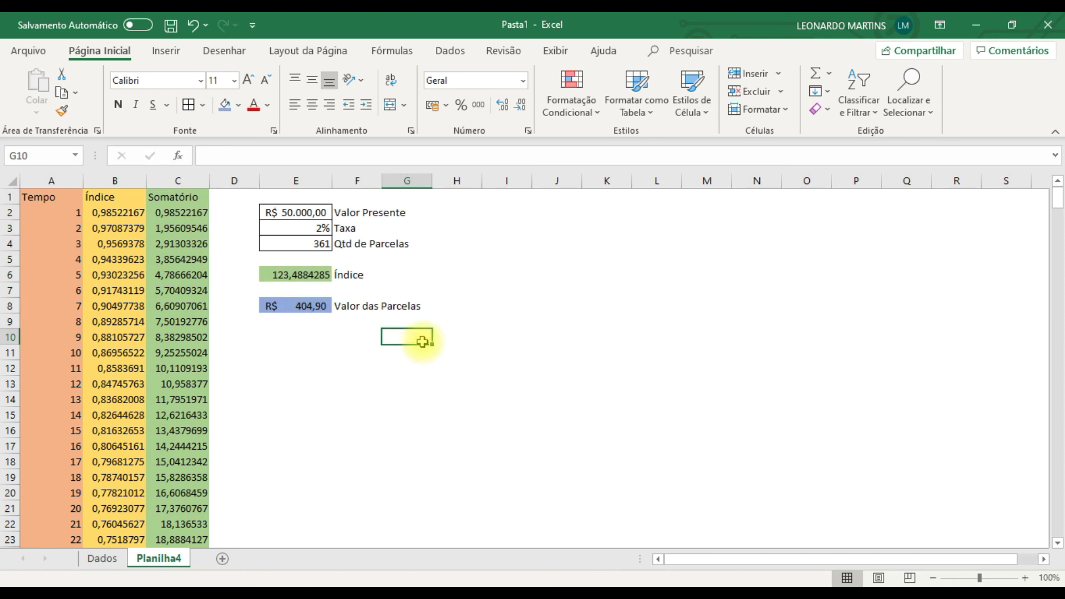
click(649, 358)
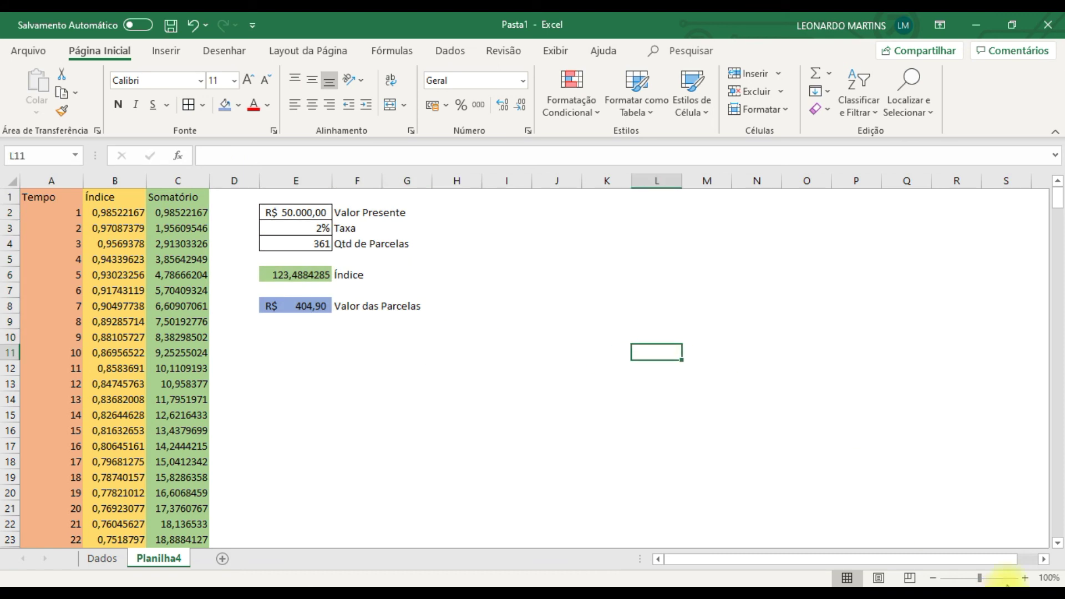